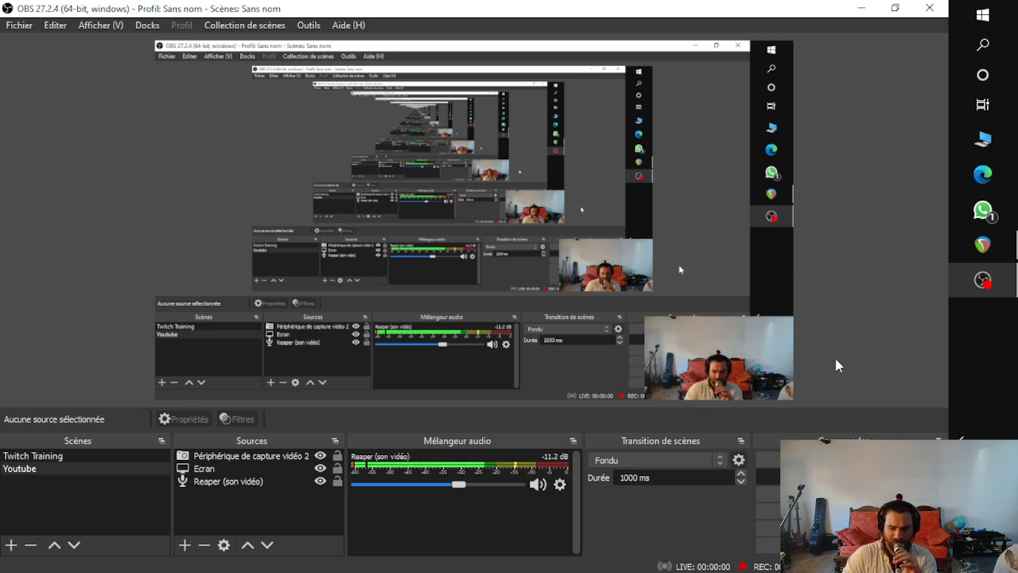
Step: Switch to REAPER, enlarge the mixer and remove the SSDSampler5 plugin from the Drum track
{"action": "left_click", "coordinate": [983, 244]}
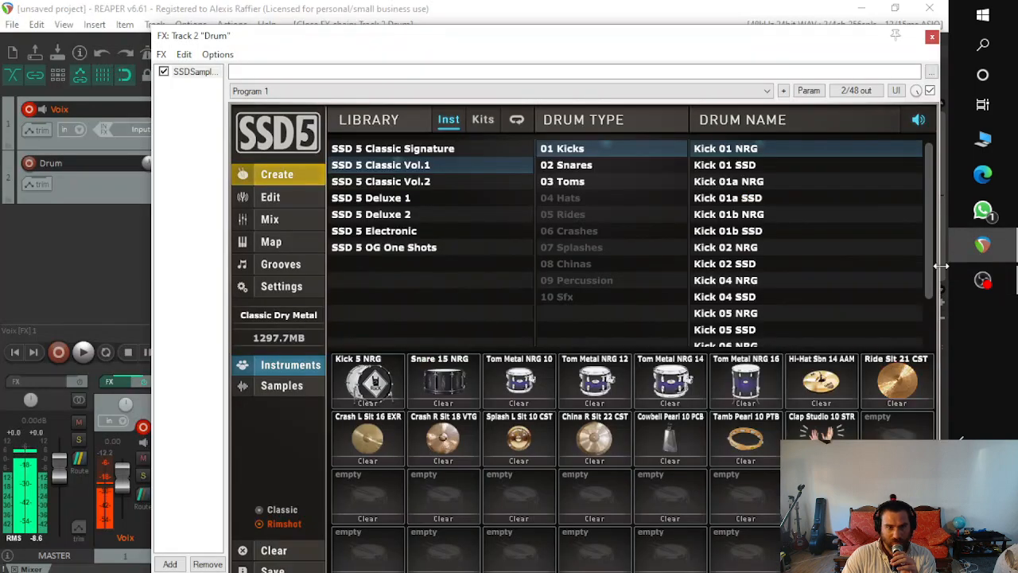
{"action": "left_click", "coordinate": [932, 39]}
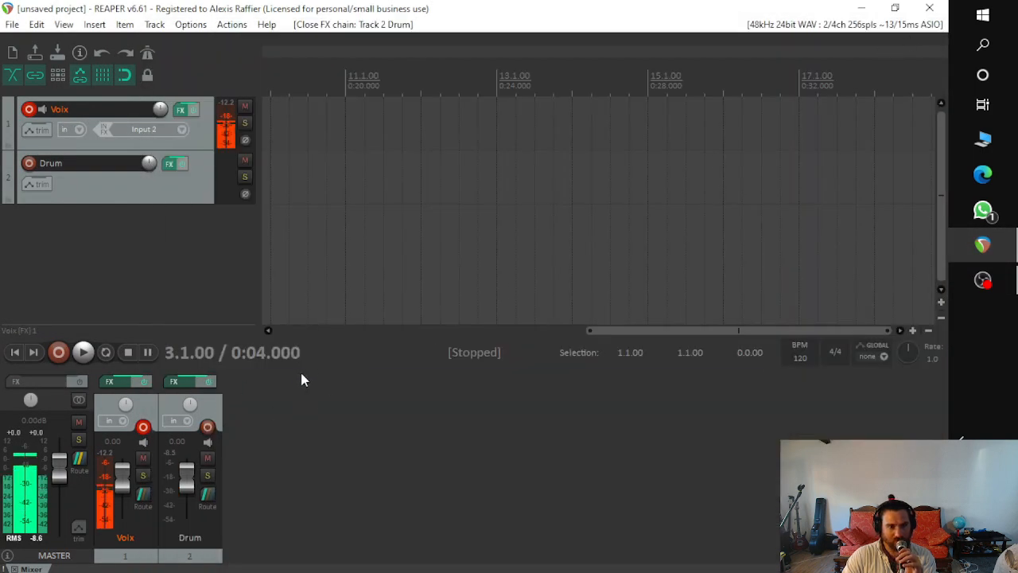
{"action": "left_click_drag", "start_coordinate": [276, 371], "coordinate": [320, 204]}
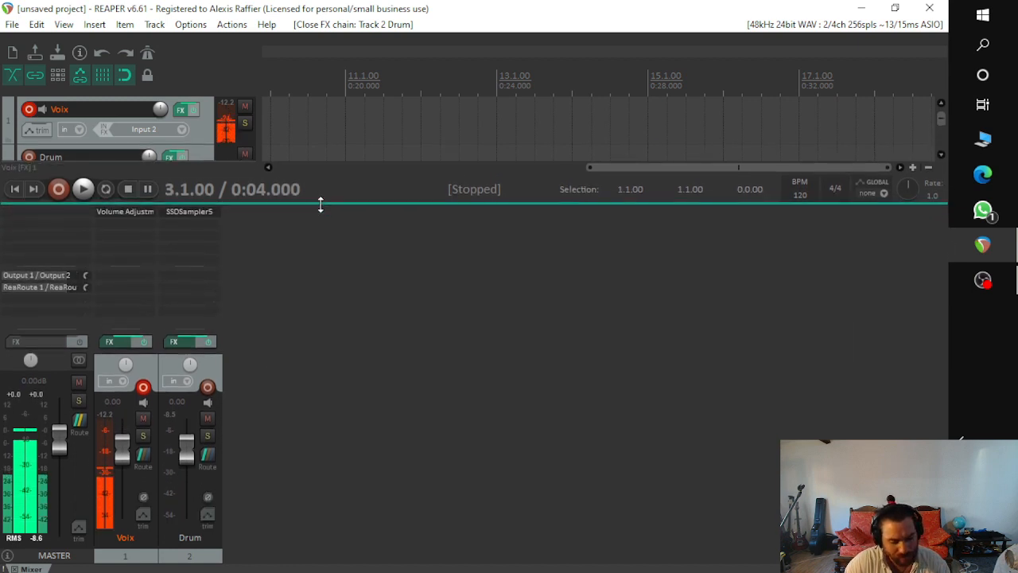
{"action": "left_click", "coordinate": [183, 212], "text": "alt"}
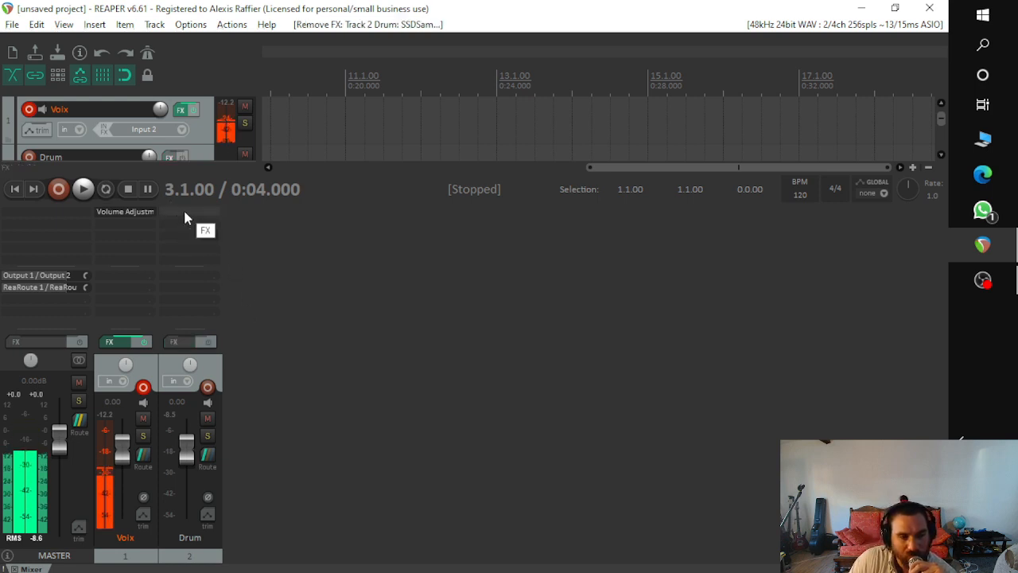
Step: Add the VSTi SSDSampler5 (Steven Slate) (48 out) to the Drum track, filtering the instrument plugins by "ssd"
{"action": "left_click", "coordinate": [178, 342]}
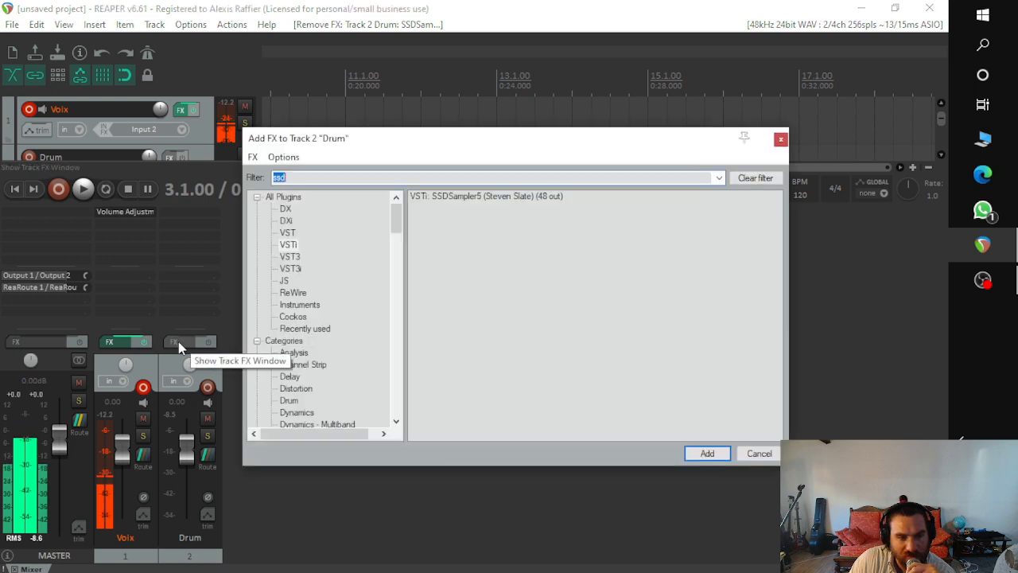
{"action": "left_click", "coordinate": [368, 178]}
{"action": "key", "text": "BackSpace"}
{"action": "key", "text": "BackSpace"}
{"action": "key", "text": "BackSpace"}
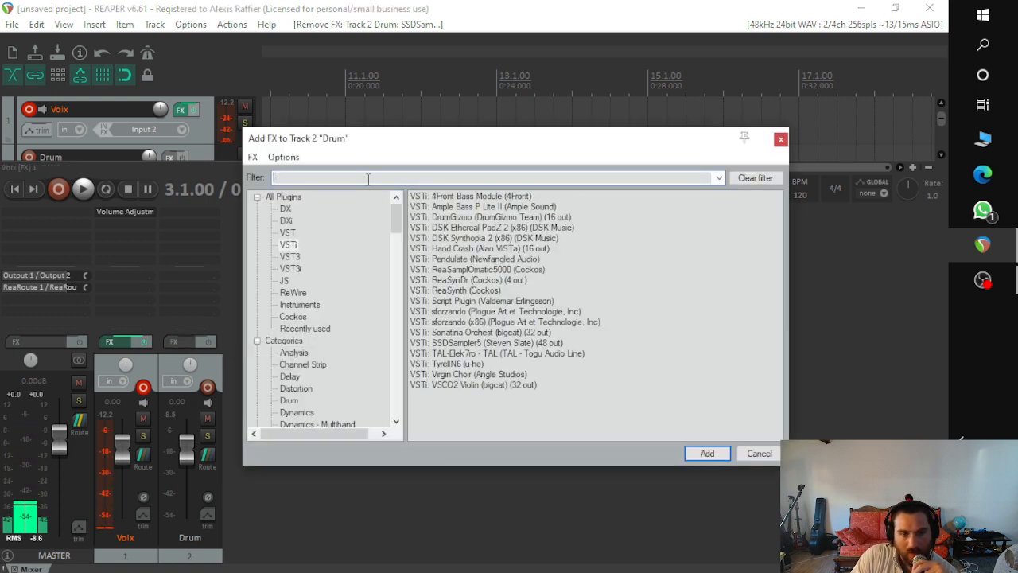
{"action": "left_click", "coordinate": [284, 197]}
{"action": "left_click", "coordinate": [288, 245]}
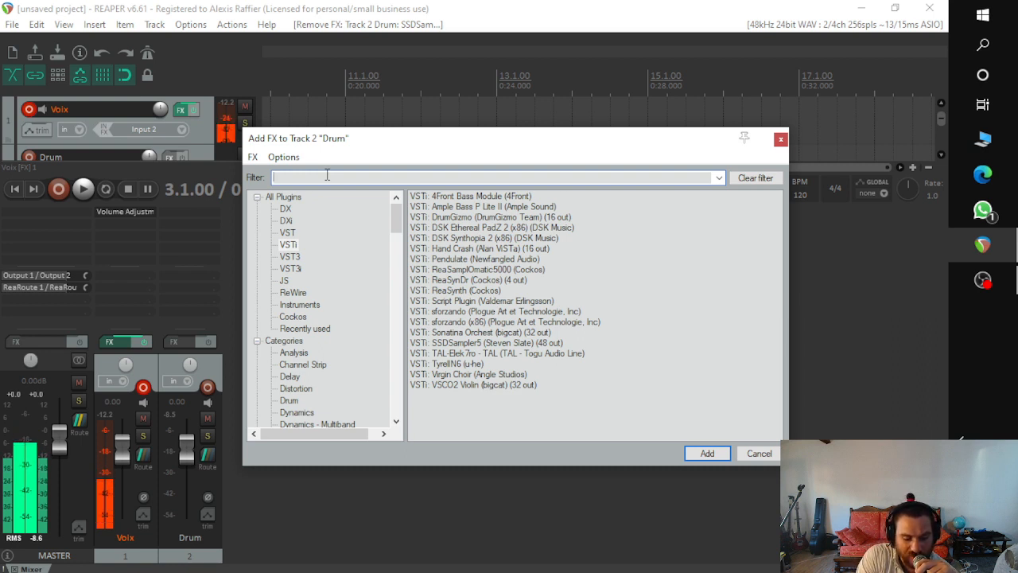
{"action": "type", "text": "ssd"}
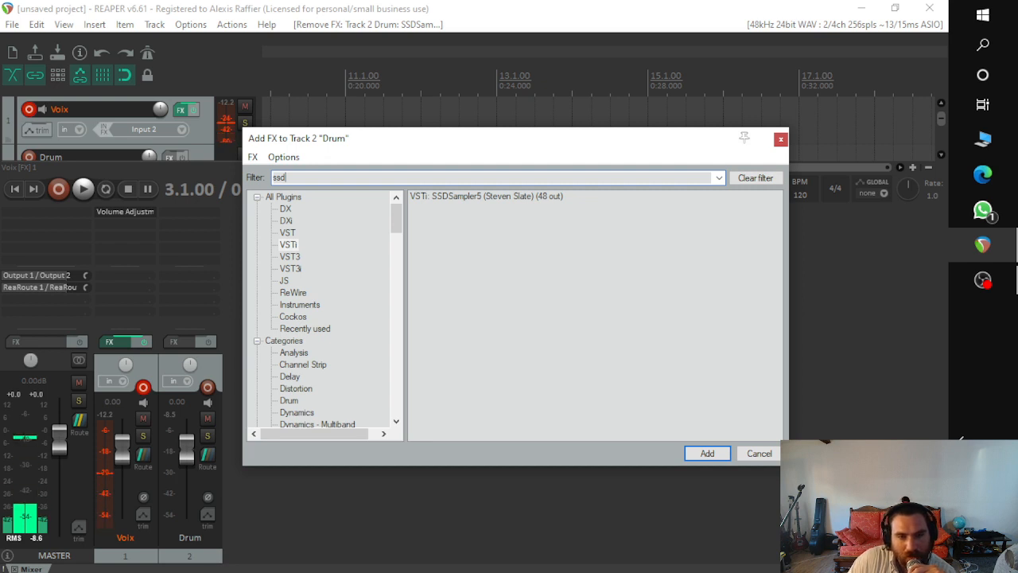
{"action": "double_click", "coordinate": [469, 197]}
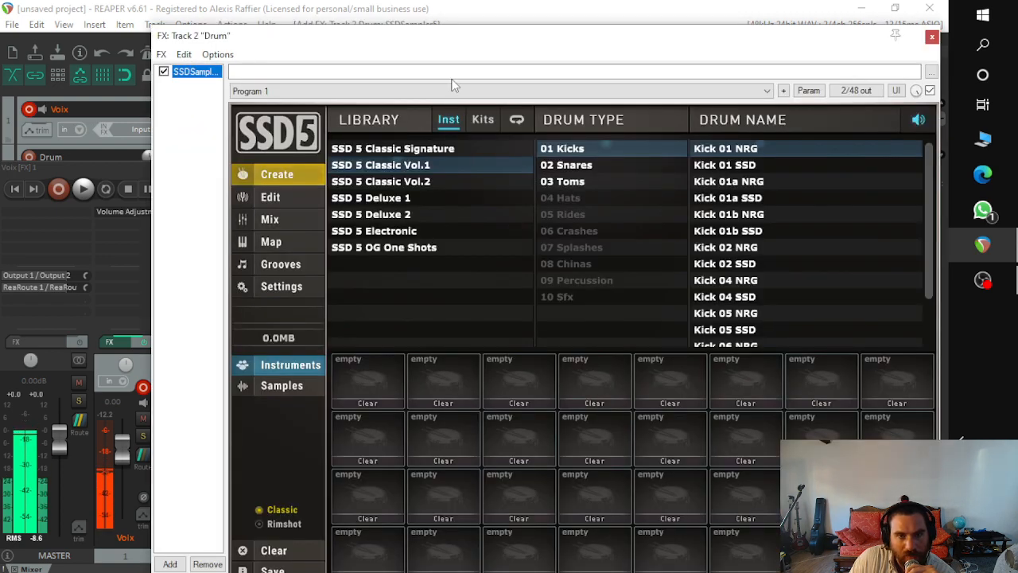
{"action": "left_click_drag", "start_coordinate": [458, 41], "coordinate": [430, 22]}
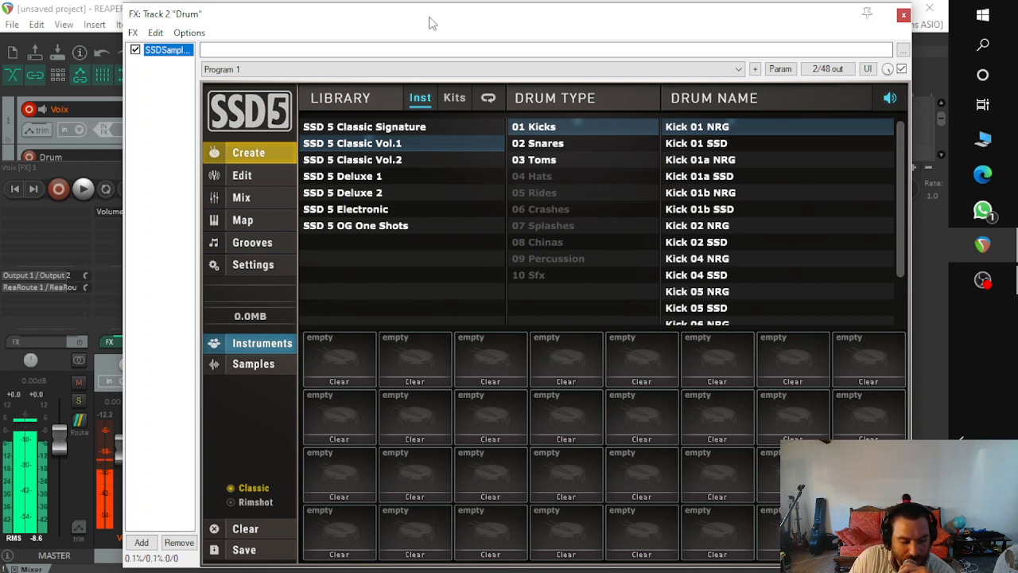
Step: Try a master volume of -6.02 in the sampler's settings and reset it to 0.00
{"action": "left_click", "coordinate": [253, 264]}
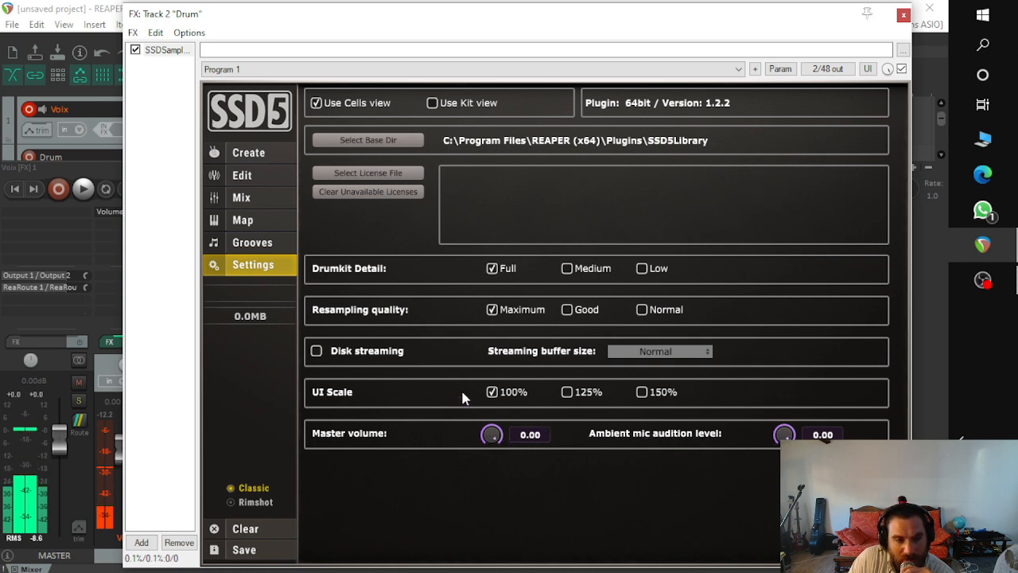
{"action": "left_click_drag", "start_coordinate": [241, 22], "coordinate": [386, 50]}
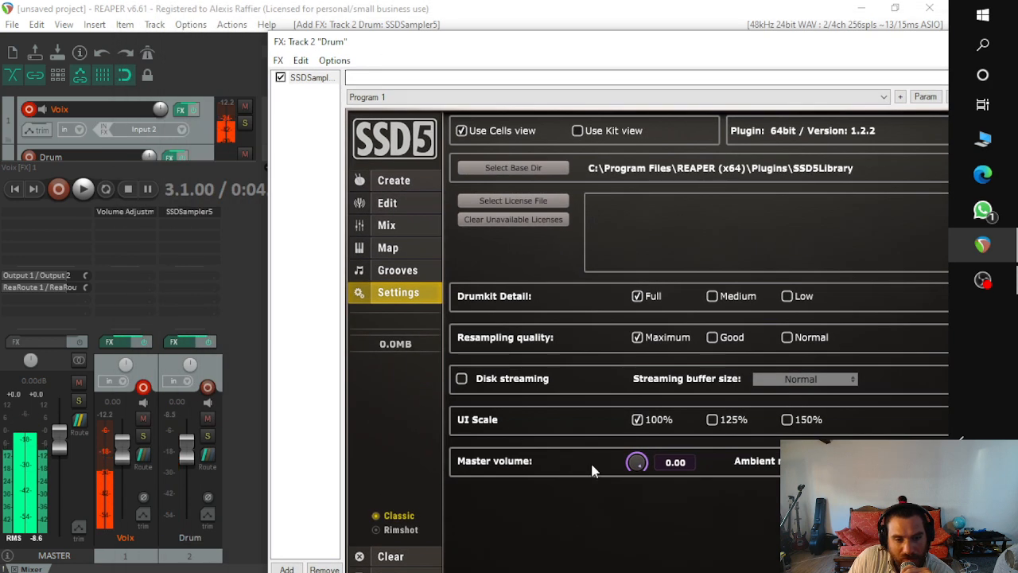
{"action": "left_click_drag", "start_coordinate": [637, 462], "coordinate": [637, 477]}
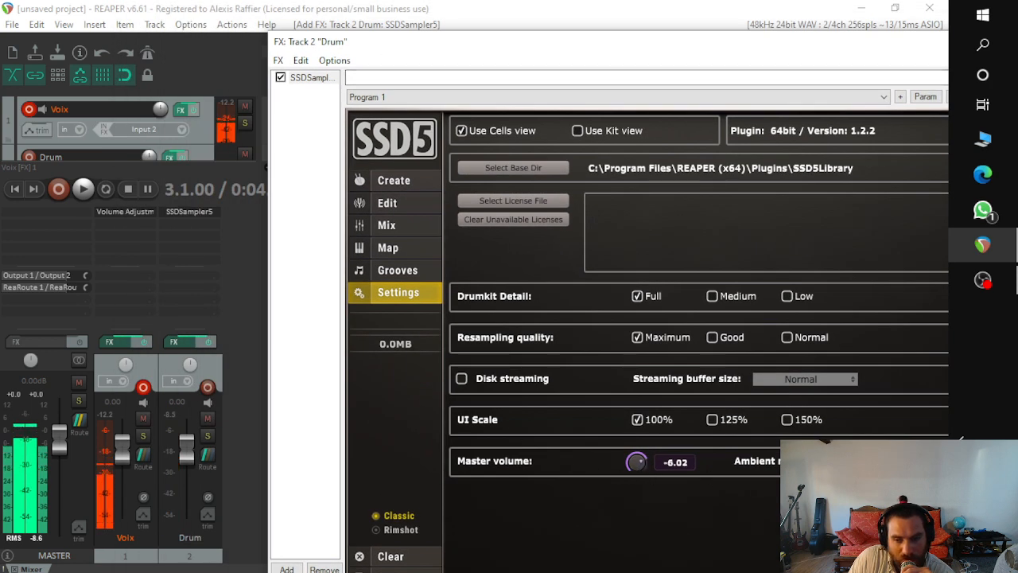
{"action": "left_click_drag", "start_coordinate": [496, 47], "coordinate": [440, 35]}
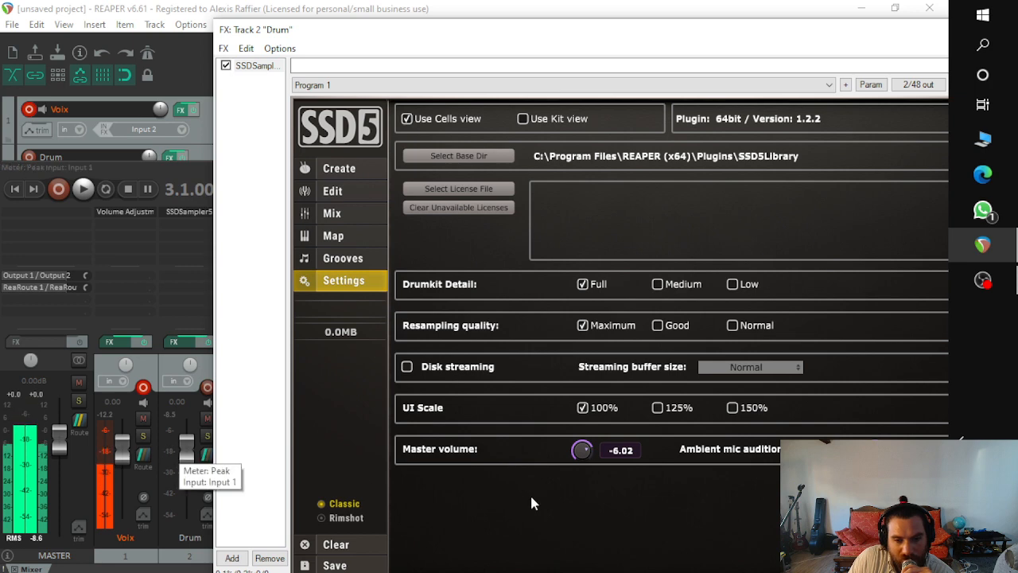
{"action": "double_click", "coordinate": [582, 460]}
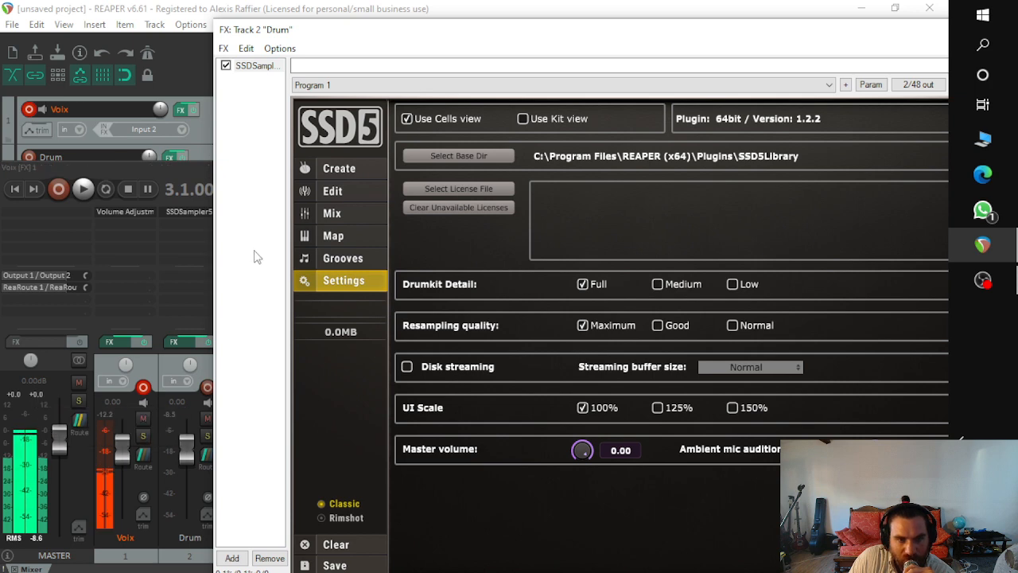
Step: Load the Classic Dry Metal kit preset from the SSD 5 Classic library, category 02 Classic Metal
{"action": "left_click_drag", "start_coordinate": [463, 40], "coordinate": [389, 15]}
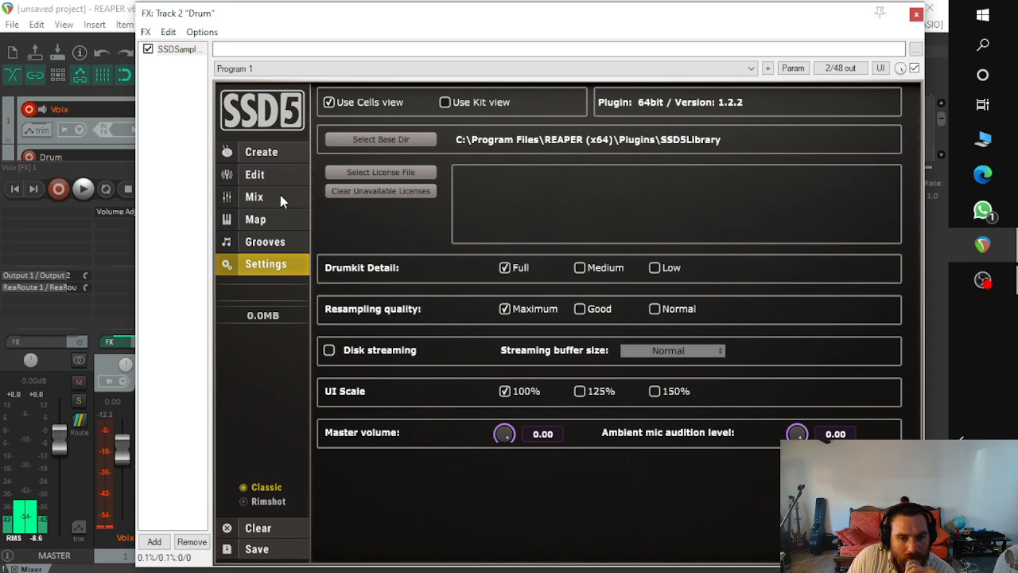
{"action": "left_click", "coordinate": [270, 155]}
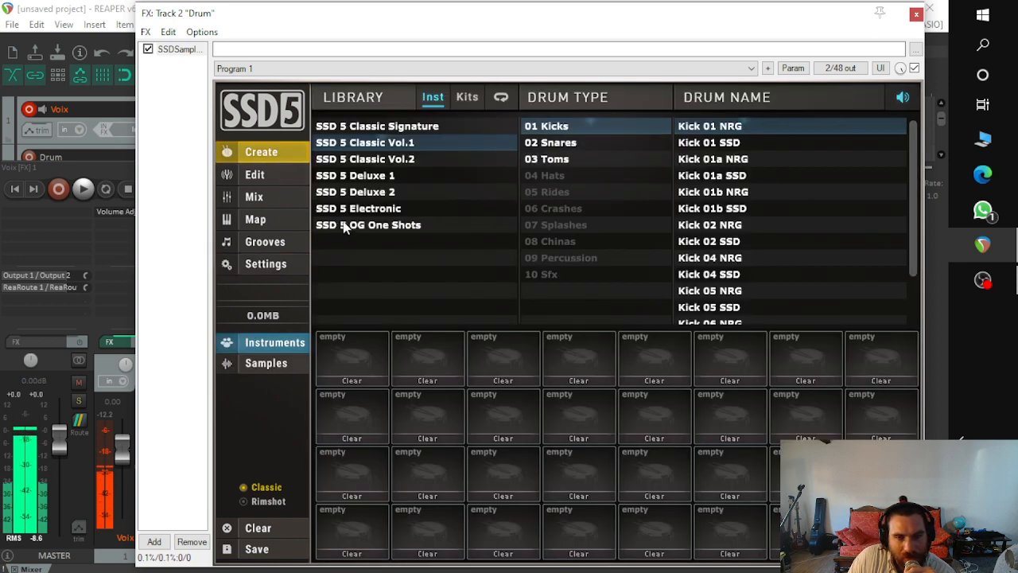
{"action": "left_click", "coordinate": [468, 99]}
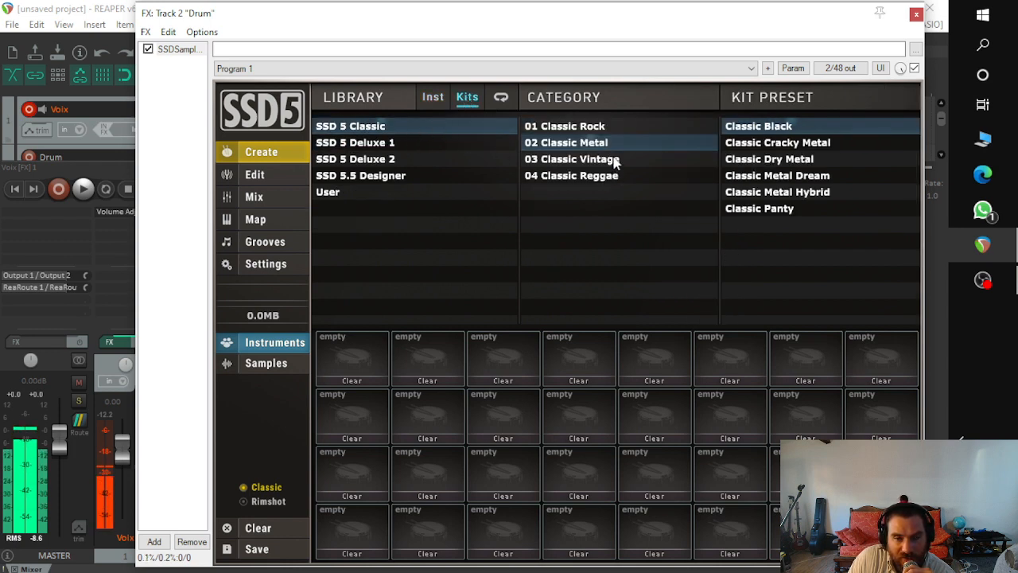
{"action": "left_click", "coordinate": [772, 159]}
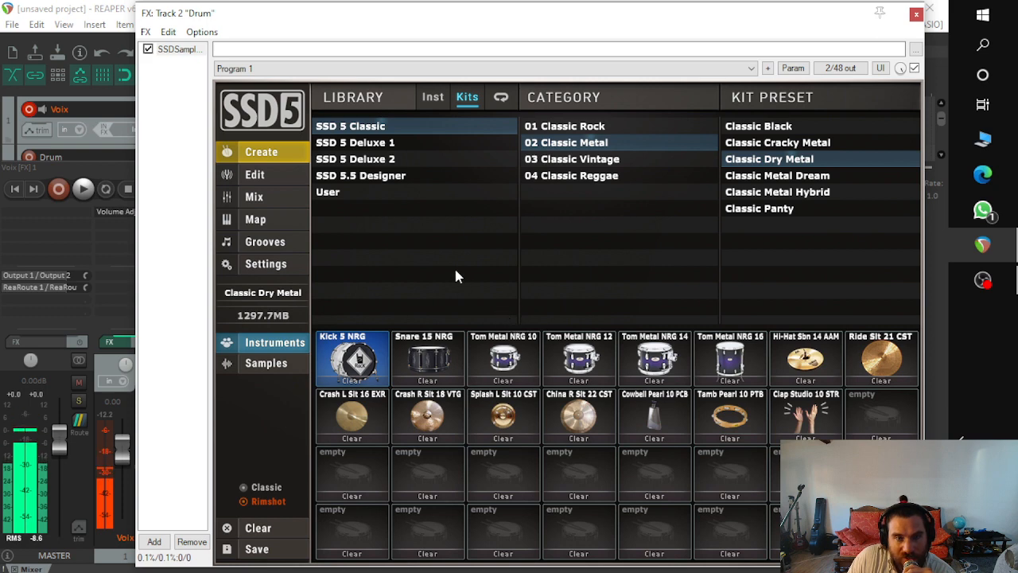
Step: Place Kick Pearl 22 HRD from the SSD 5 Deluxe 1 library in the first cell of the third row and audition it against Kick 5 NRG
{"action": "left_click", "coordinate": [436, 98]}
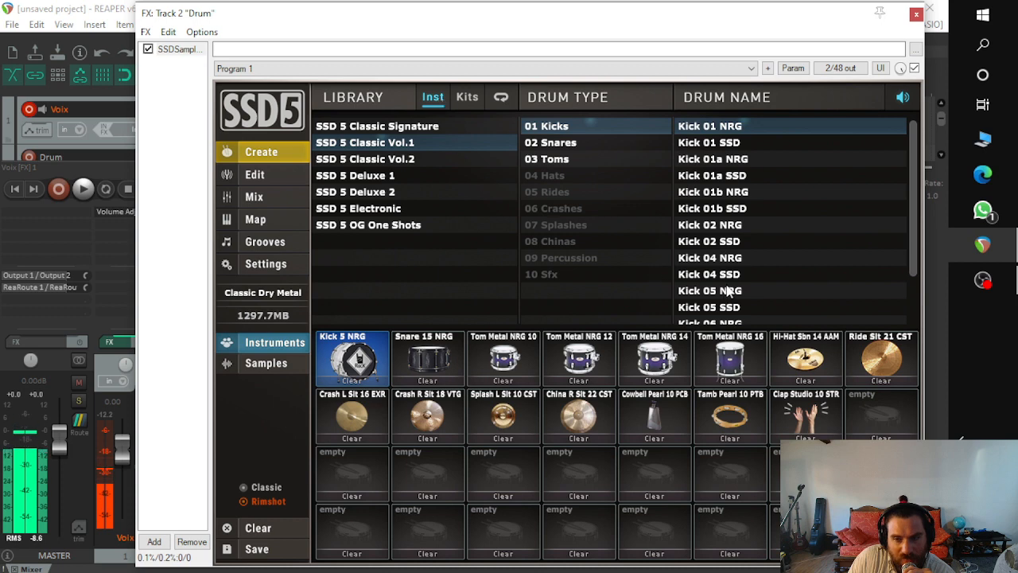
{"action": "scroll", "coordinate": [740, 266], "scroll_direction": "down", "scroll_amount": 2}
{"action": "left_click", "coordinate": [391, 178]}
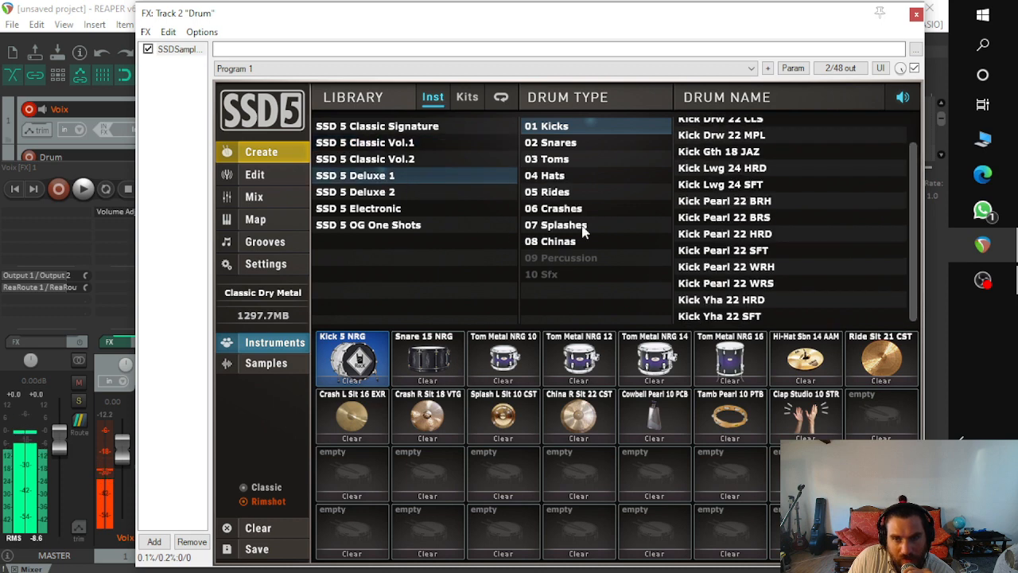
{"action": "left_click_drag", "start_coordinate": [746, 241], "coordinate": [356, 474]}
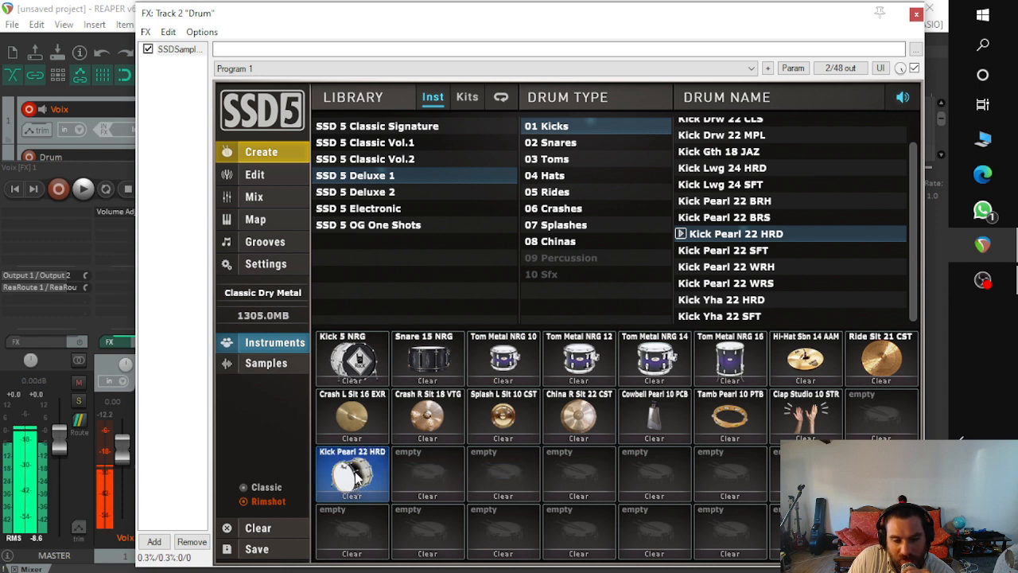
{"action": "left_click", "coordinate": [347, 364]}
{"action": "left_click", "coordinate": [364, 485]}
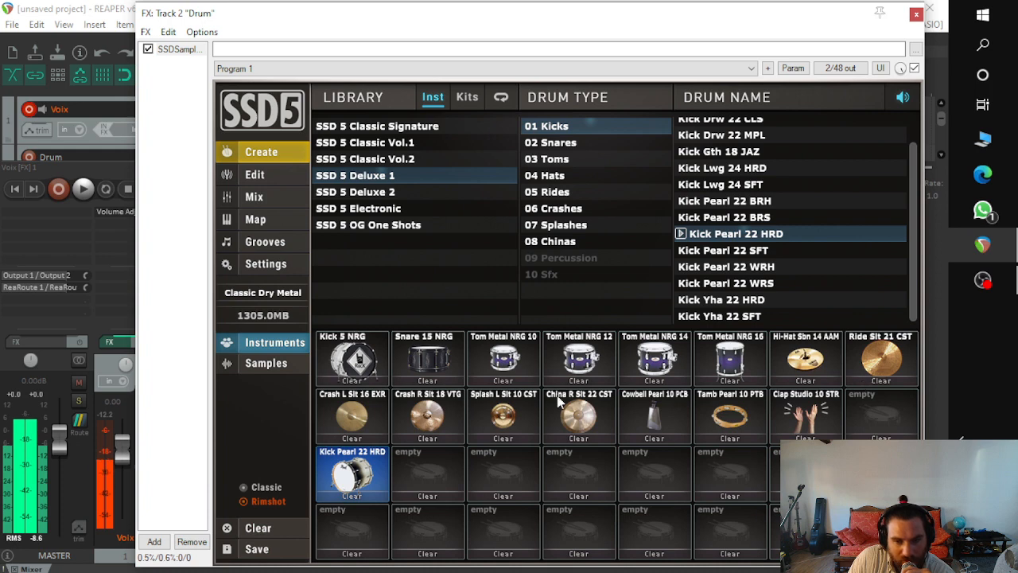
Step: Remove the Kick Pearl 22 HRD instrument from its cell in the kit
{"action": "left_click", "coordinate": [362, 496]}
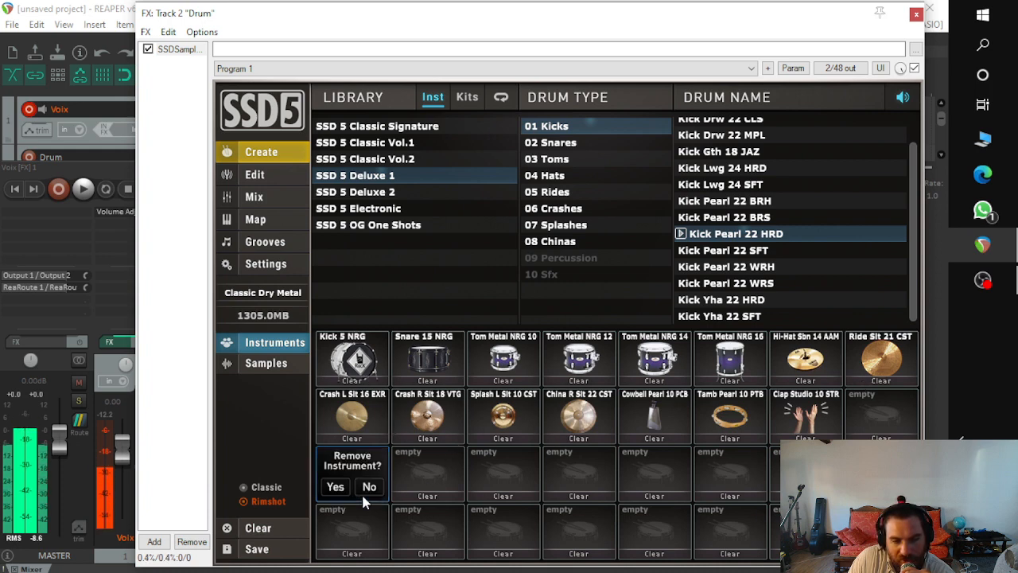
{"action": "left_click", "coordinate": [342, 487]}
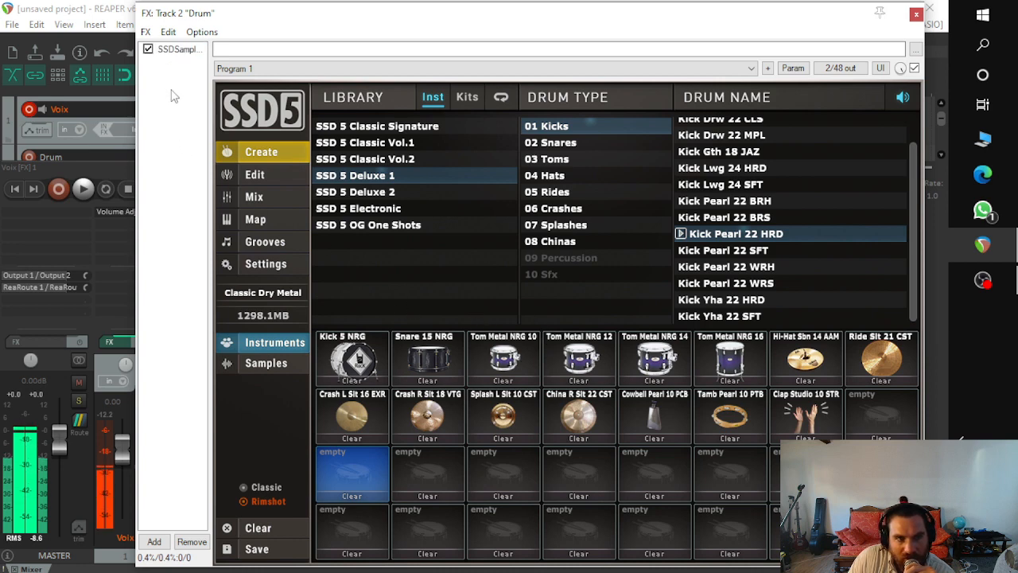
{"action": "left_click", "coordinate": [202, 105]}
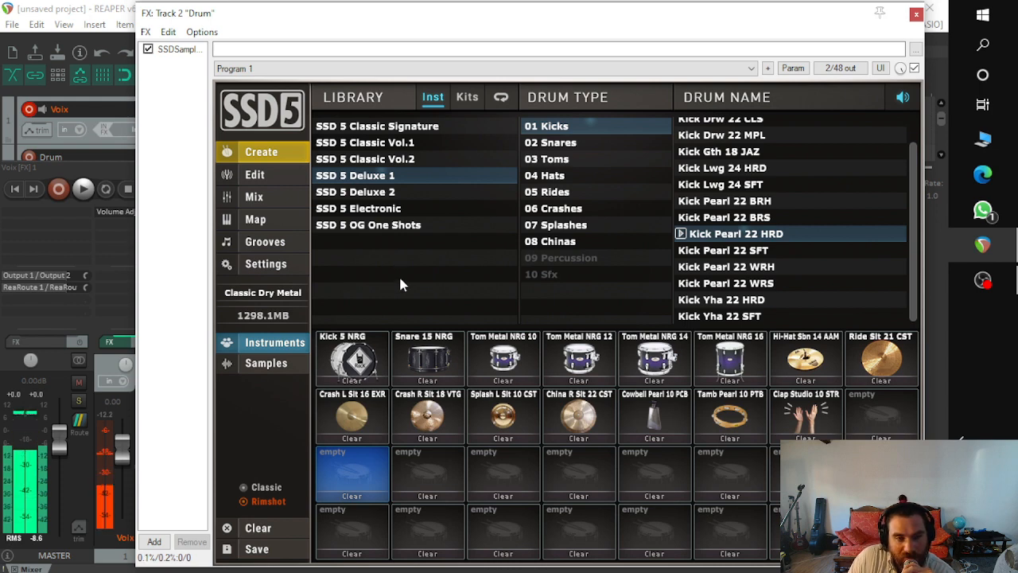
Step: Examine the sampler's note map to see which MIDI notes trigger the kit's drum and cymbal articulations
{"action": "left_click", "coordinate": [273, 220]}
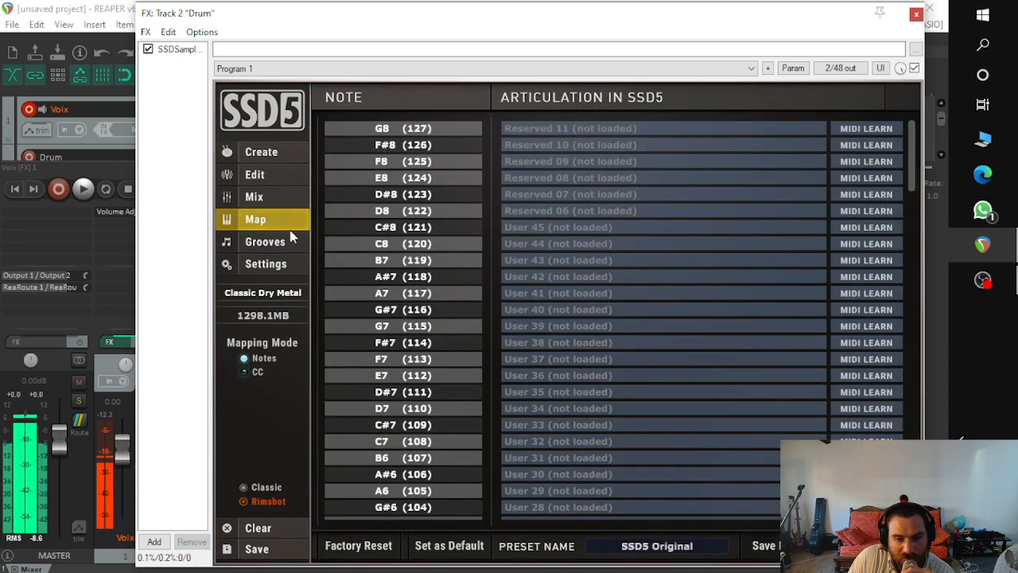
{"action": "scroll", "coordinate": [578, 288], "scroll_direction": "down", "scroll_amount": 20}
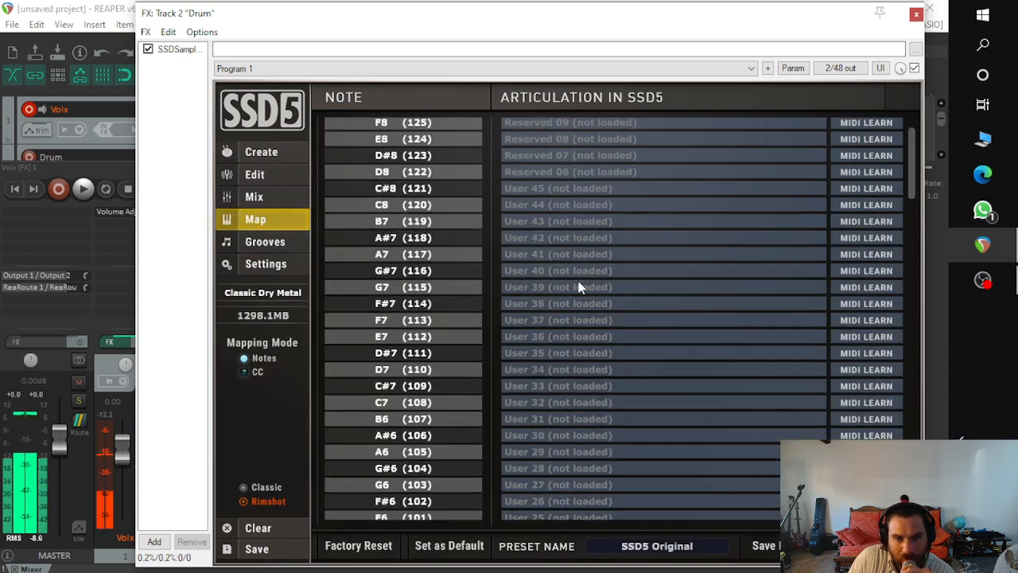
{"action": "scroll", "coordinate": [578, 287], "scroll_direction": "down", "scroll_amount": 10}
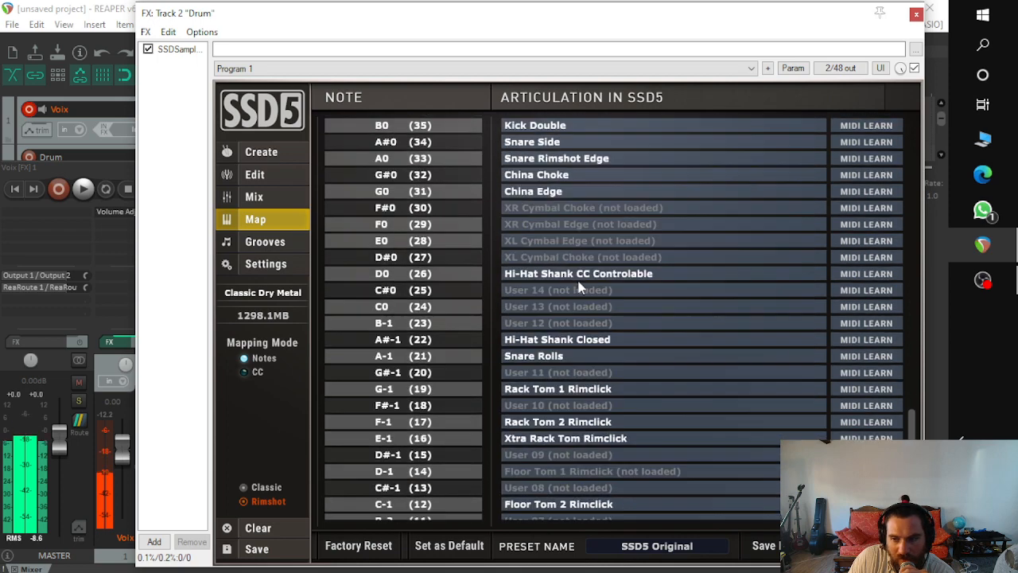
{"action": "scroll", "coordinate": [578, 288], "scroll_direction": "up", "scroll_amount": 18}
{"action": "scroll", "coordinate": [579, 287], "scroll_direction": "up", "scroll_amount": 1}
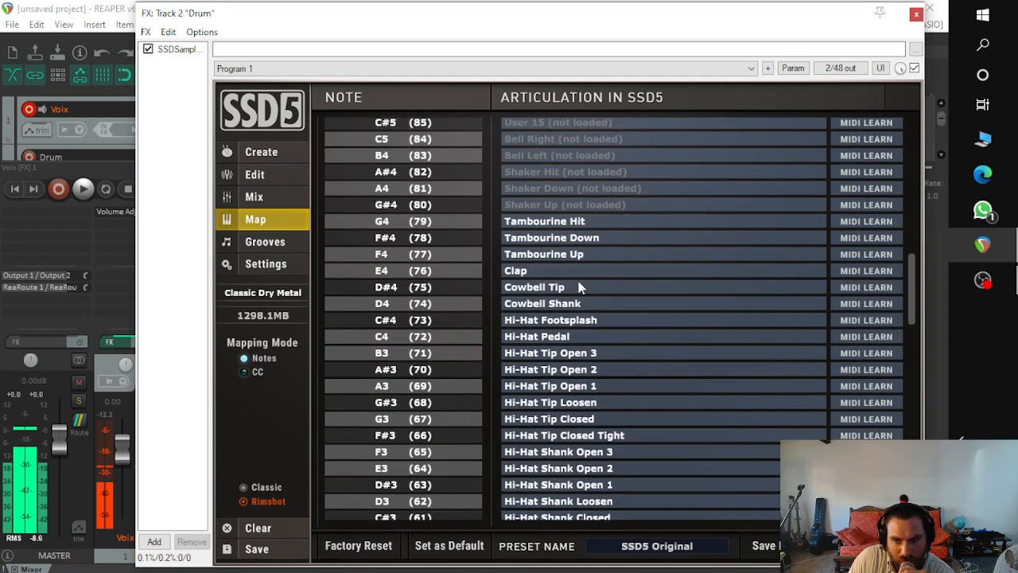
{"action": "scroll", "coordinate": [578, 287], "scroll_direction": "up", "scroll_amount": 10}
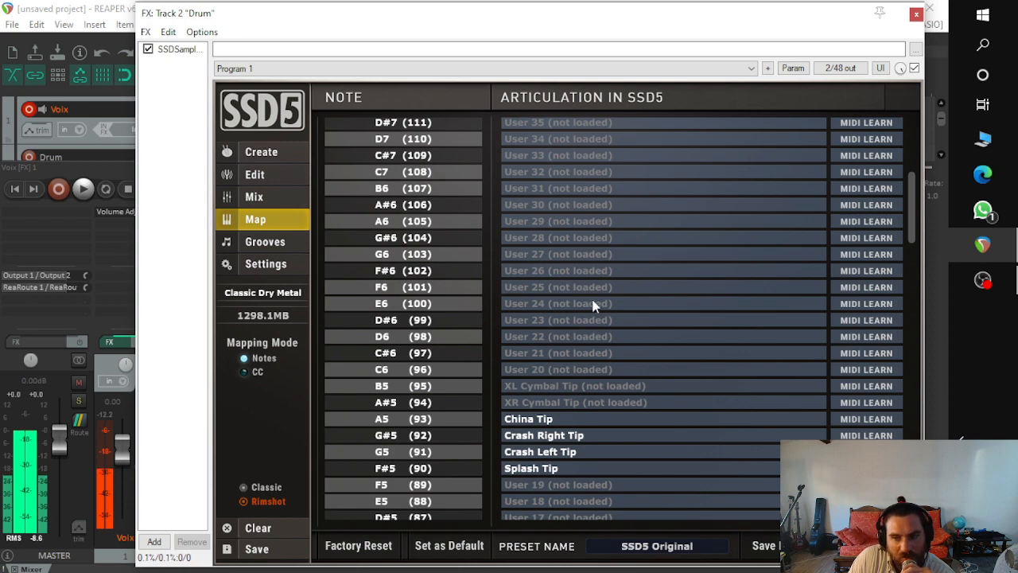
{"action": "scroll", "coordinate": [593, 302], "scroll_direction": "up", "scroll_amount": 6}
{"action": "scroll", "coordinate": [593, 302], "scroll_direction": "down", "scroll_amount": 5}
{"action": "scroll", "coordinate": [592, 304], "scroll_direction": "down", "scroll_amount": 10}
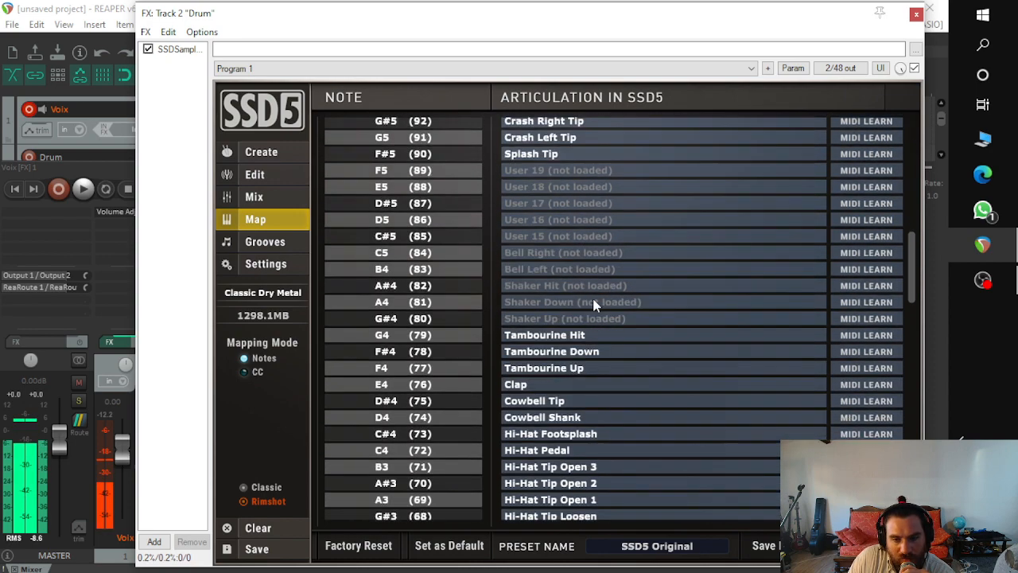
{"action": "scroll", "coordinate": [593, 303], "scroll_direction": "down", "scroll_amount": 15}
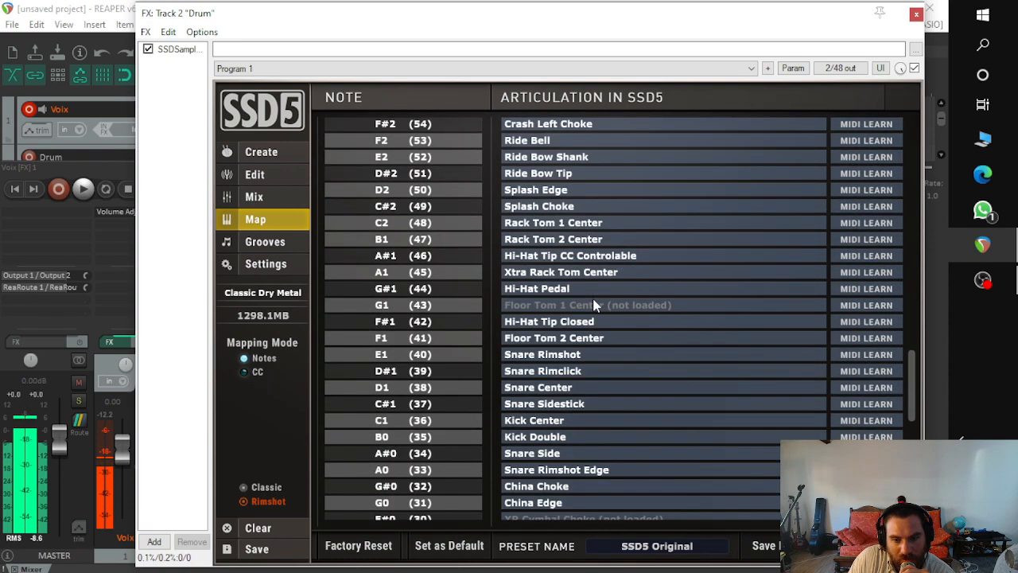
{"action": "scroll", "coordinate": [593, 300], "scroll_direction": "down", "scroll_amount": 7}
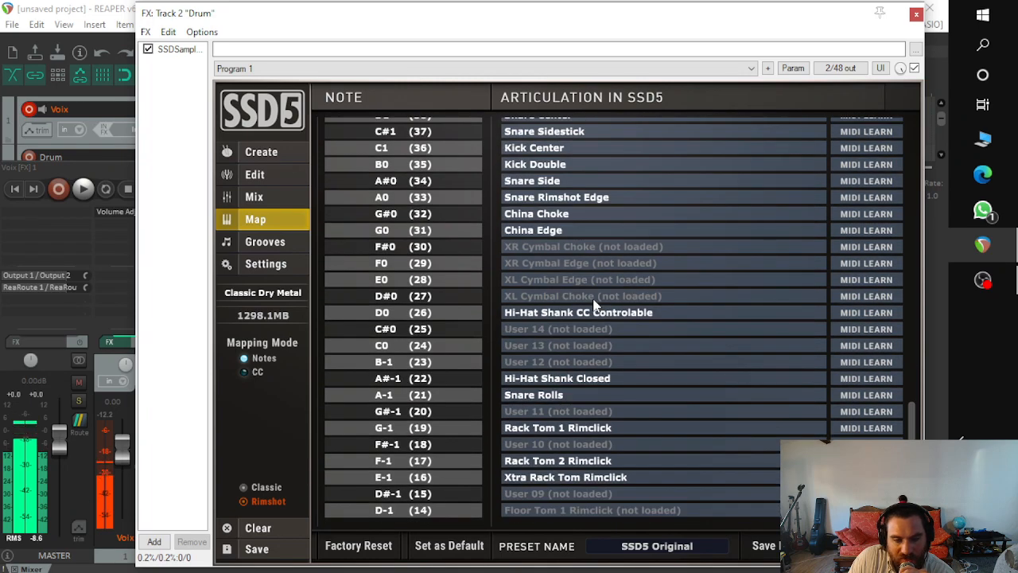
{"action": "scroll", "coordinate": [593, 304], "scroll_direction": "up", "scroll_amount": 12}
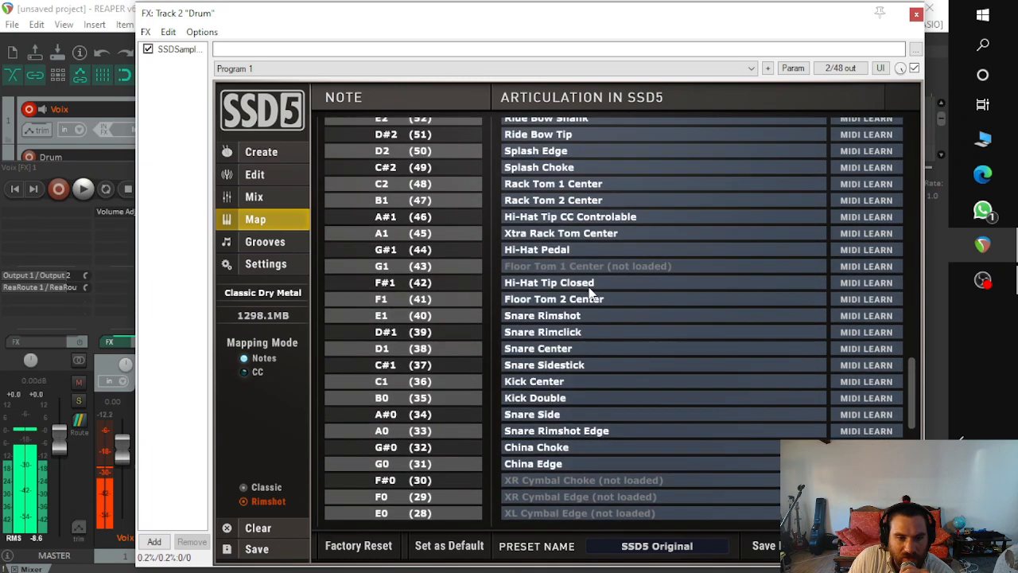
Step: Review the upper part of the sampler's note map and its settings page, then return to the instrument library
{"action": "scroll", "coordinate": [589, 293], "scroll_direction": "up", "scroll_amount": 9}
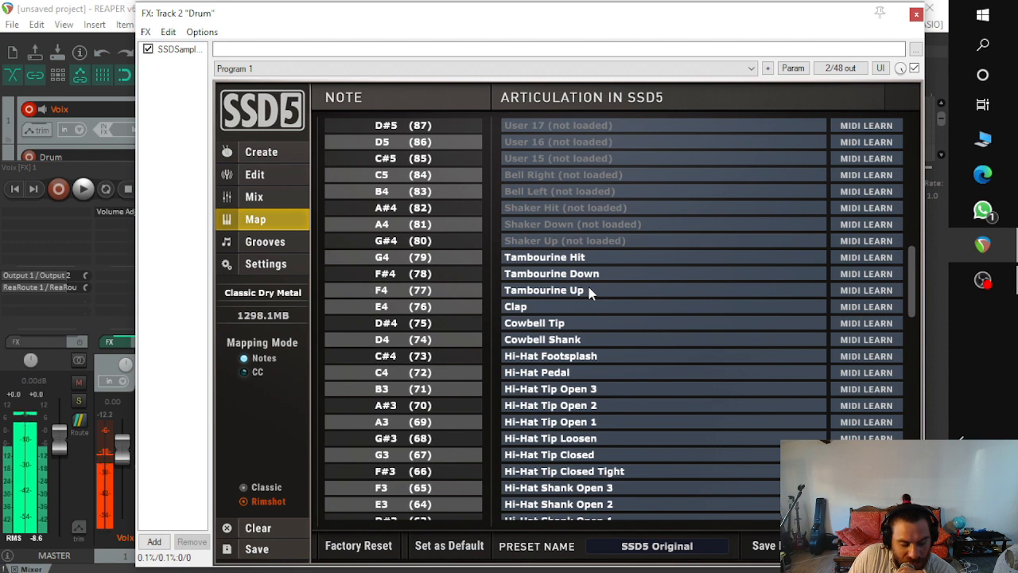
{"action": "left_click", "coordinate": [268, 266]}
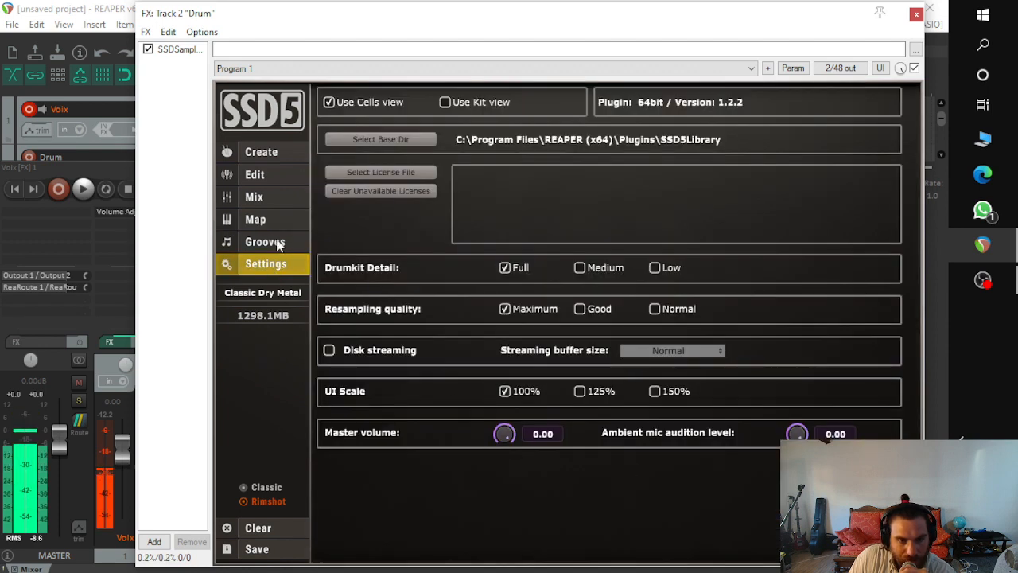
{"action": "left_click", "coordinate": [262, 155]}
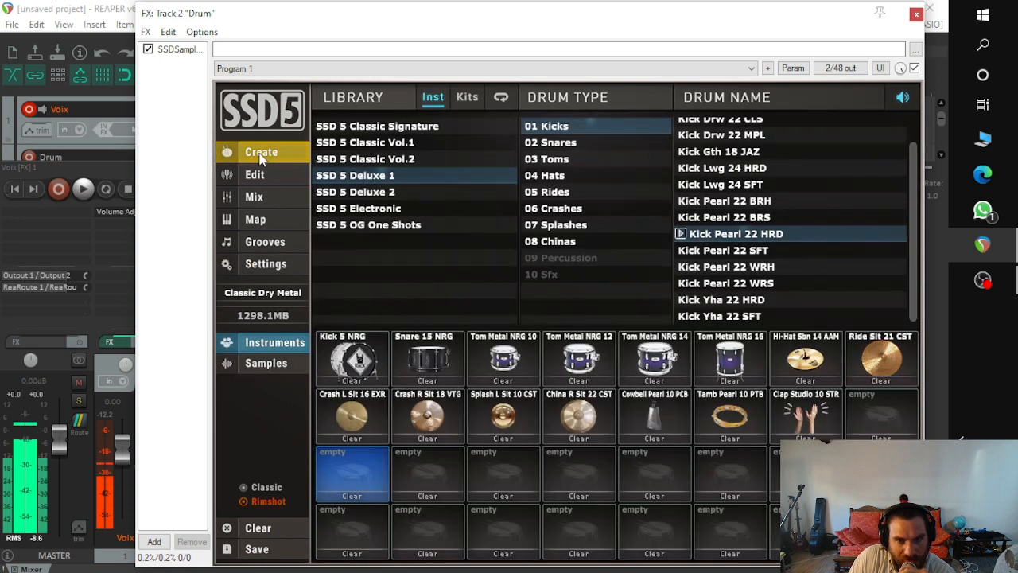
Step: Examine the sampler's mixer channels from Kick Dir to Room B and the Kick 5 NRG microphone routing
{"action": "left_click", "coordinate": [269, 195]}
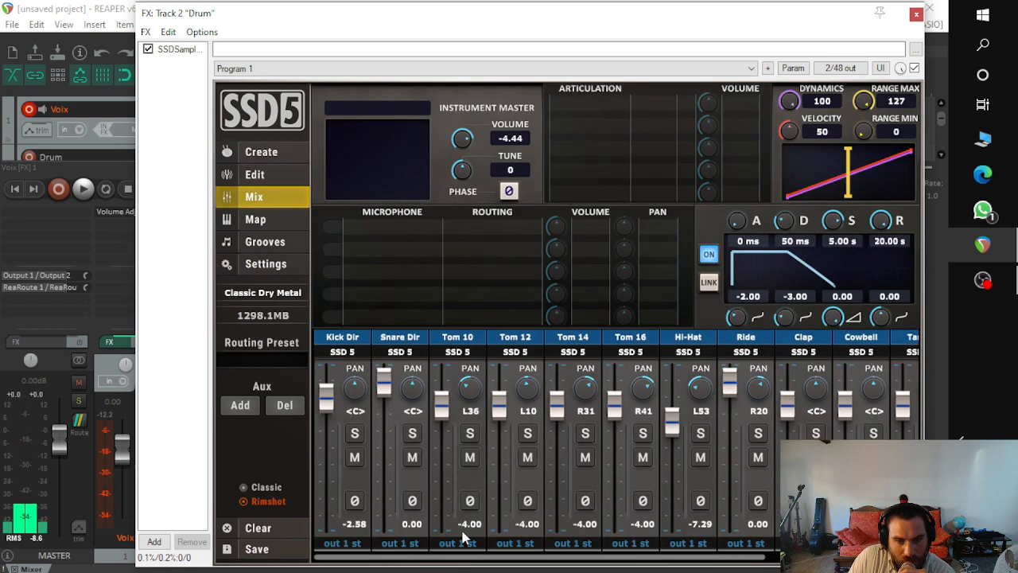
{"action": "left_click", "coordinate": [253, 153]}
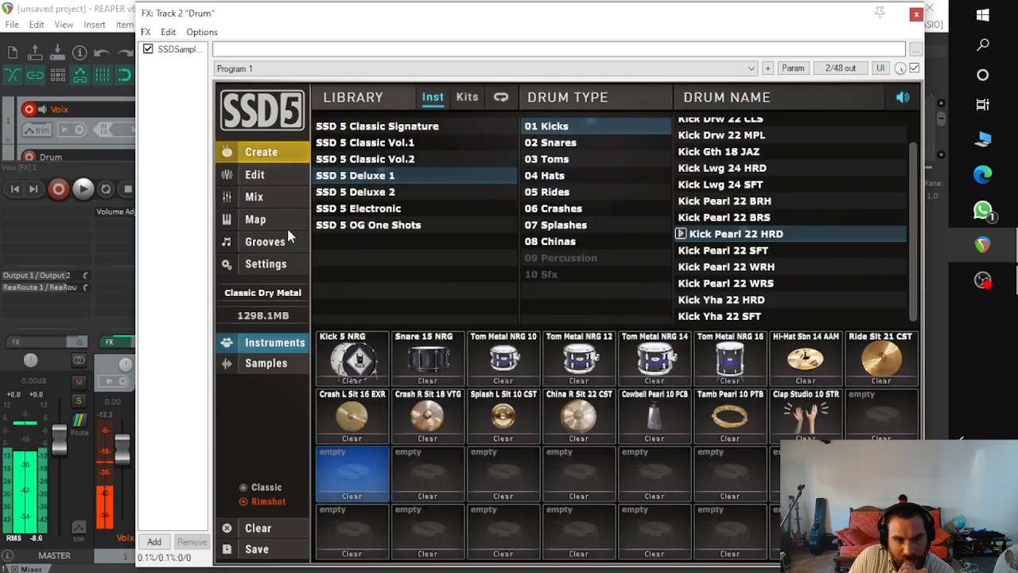
{"action": "left_click", "coordinate": [268, 195]}
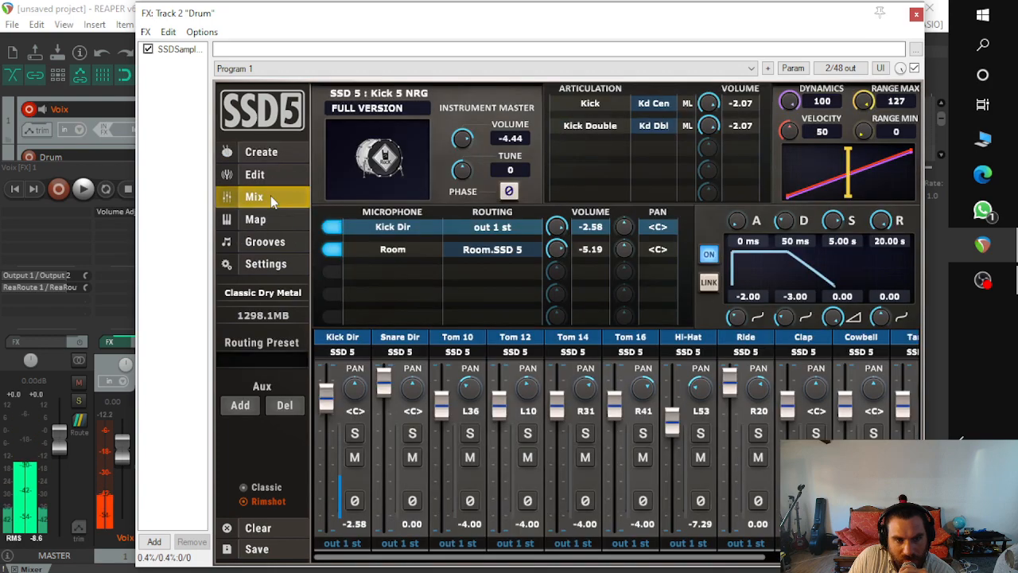
{"action": "left_click_drag", "start_coordinate": [519, 566], "coordinate": [449, 567]}
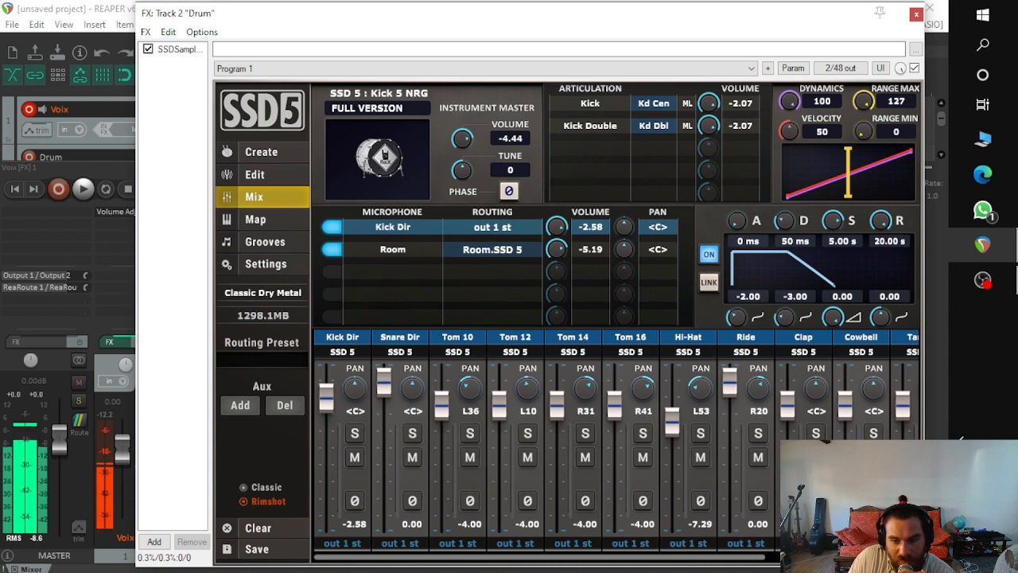
{"action": "left_click_drag", "start_coordinate": [249, 16], "coordinate": [351, 53]}
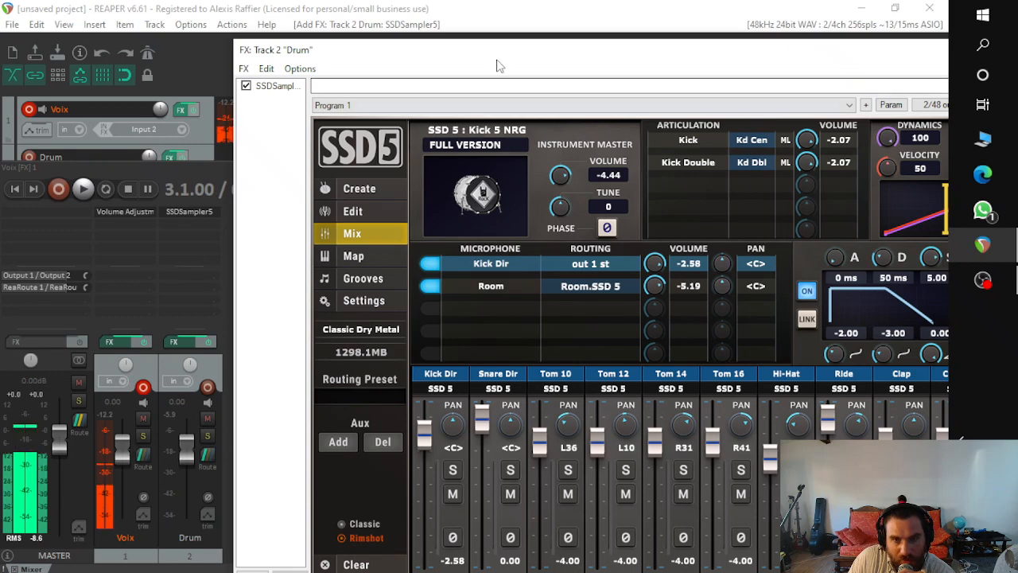
{"action": "left_click_drag", "start_coordinate": [503, 56], "coordinate": [404, 20]}
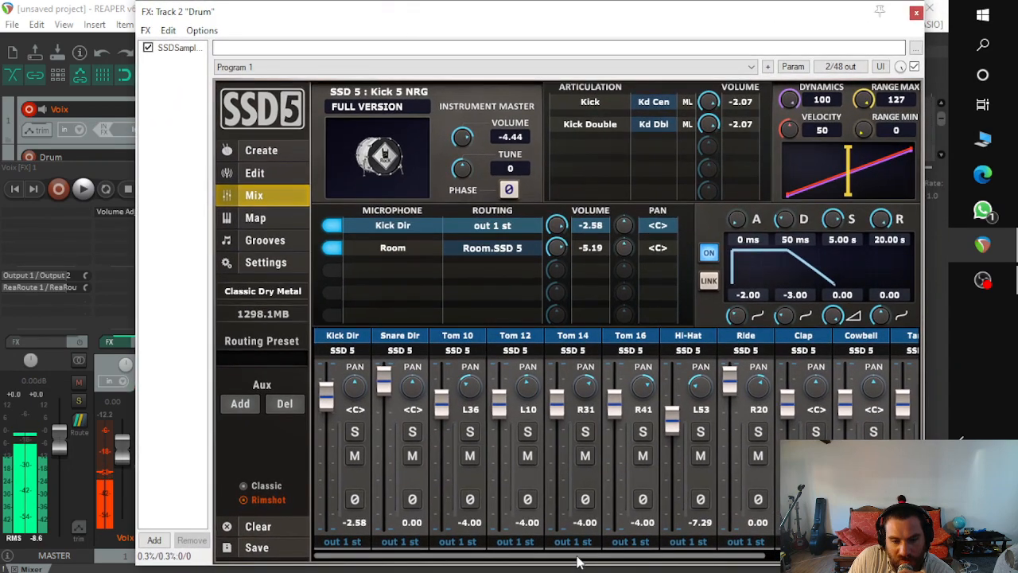
{"action": "left_click_drag", "start_coordinate": [577, 557], "coordinate": [688, 558]}
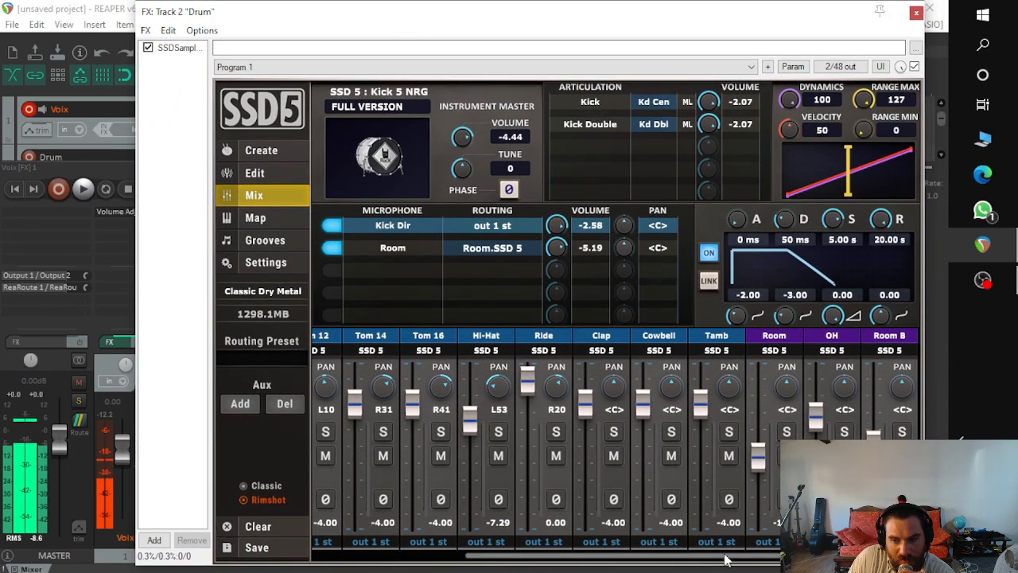
{"action": "left_click_drag", "start_coordinate": [770, 557], "coordinate": [497, 560]}
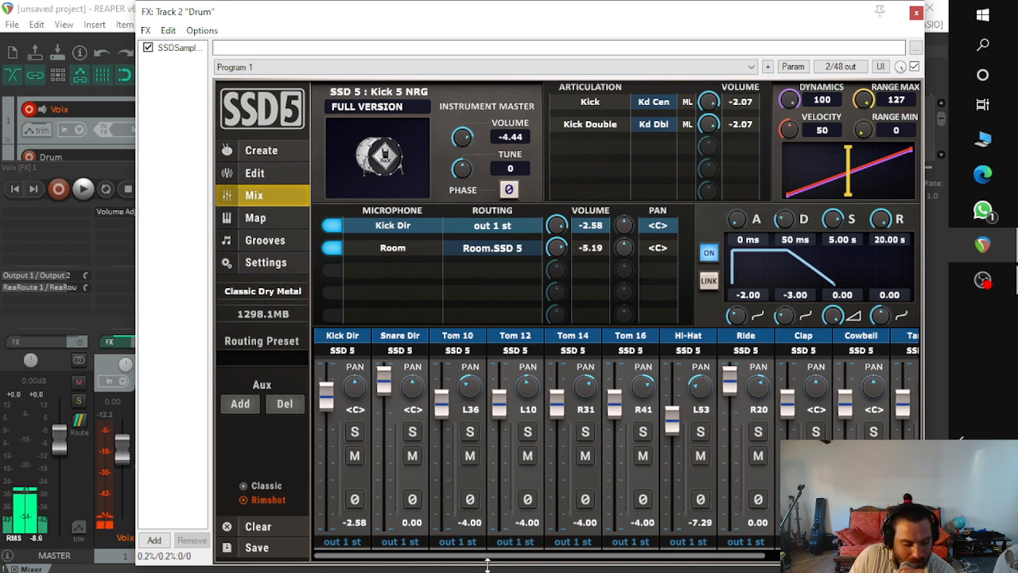
Step: Close the sampler's effect window and enlarge the track area above the mixer
{"action": "left_click", "coordinate": [916, 13]}
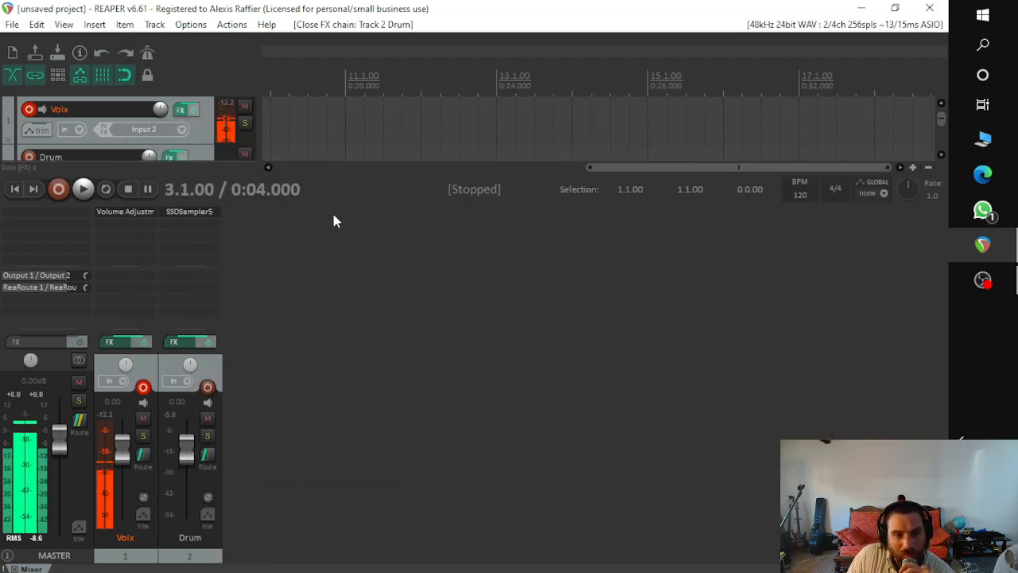
{"action": "left_click_drag", "start_coordinate": [327, 204], "coordinate": [319, 382]}
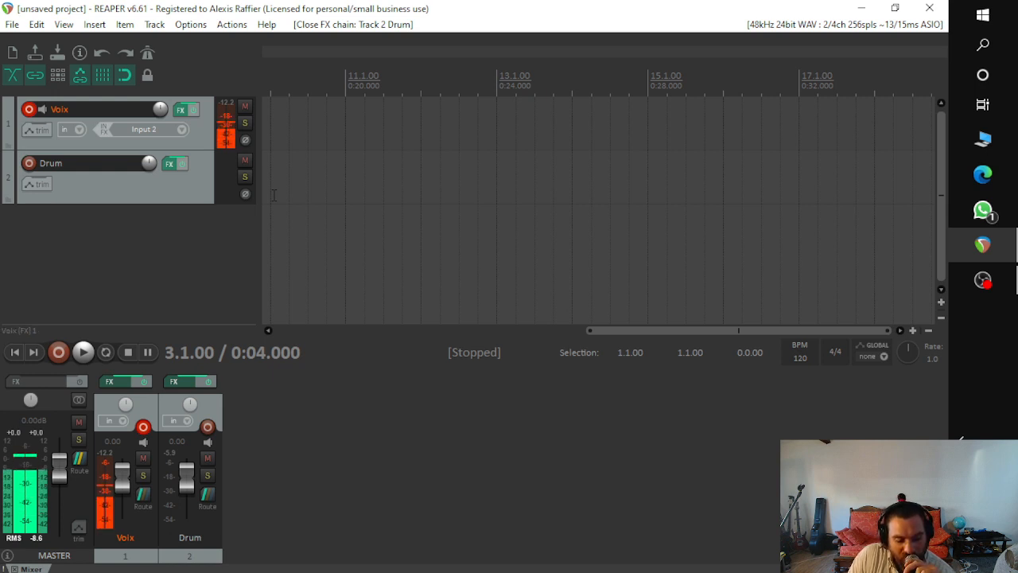
Step: Draw a MIDI item on the Drum track and fit it to span from measure 11 to measure 13
{"action": "left_click", "coordinate": [273, 195]}
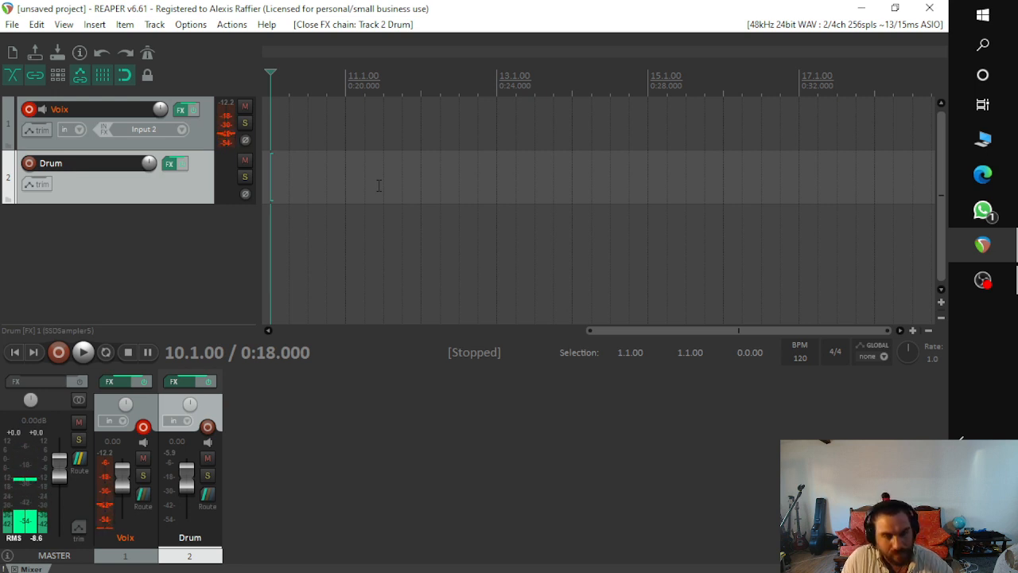
{"action": "left_click_drag", "start_coordinate": [311, 185], "coordinate": [491, 177]}
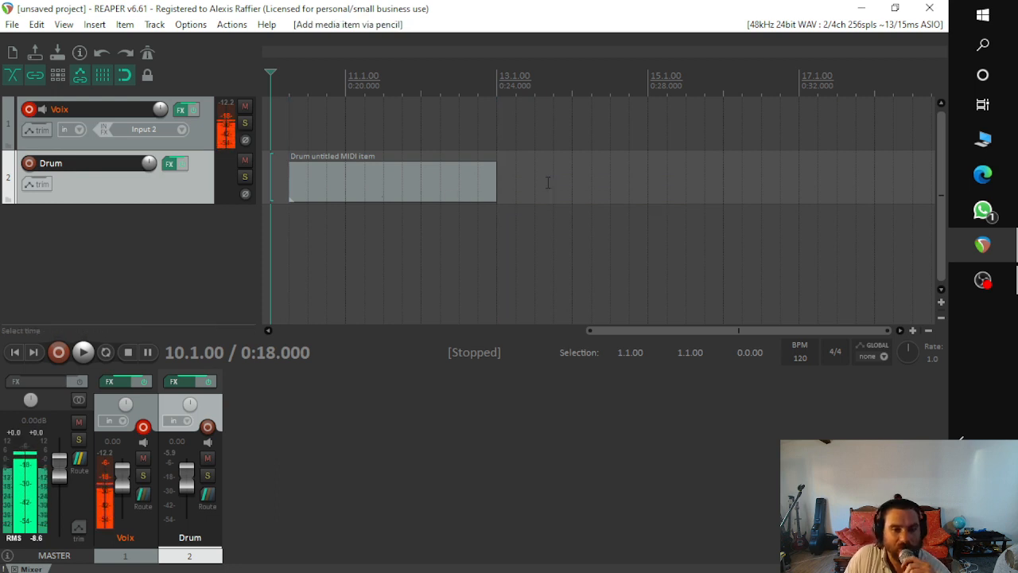
{"action": "left_click_drag", "start_coordinate": [359, 186], "coordinate": [416, 186]}
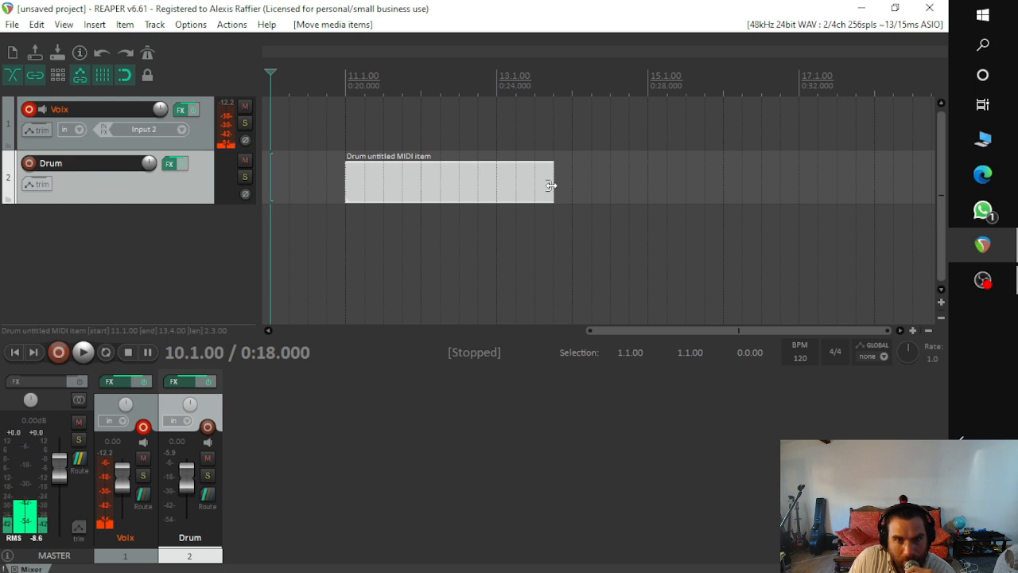
{"action": "left_click_drag", "start_coordinate": [550, 185], "coordinate": [493, 176]}
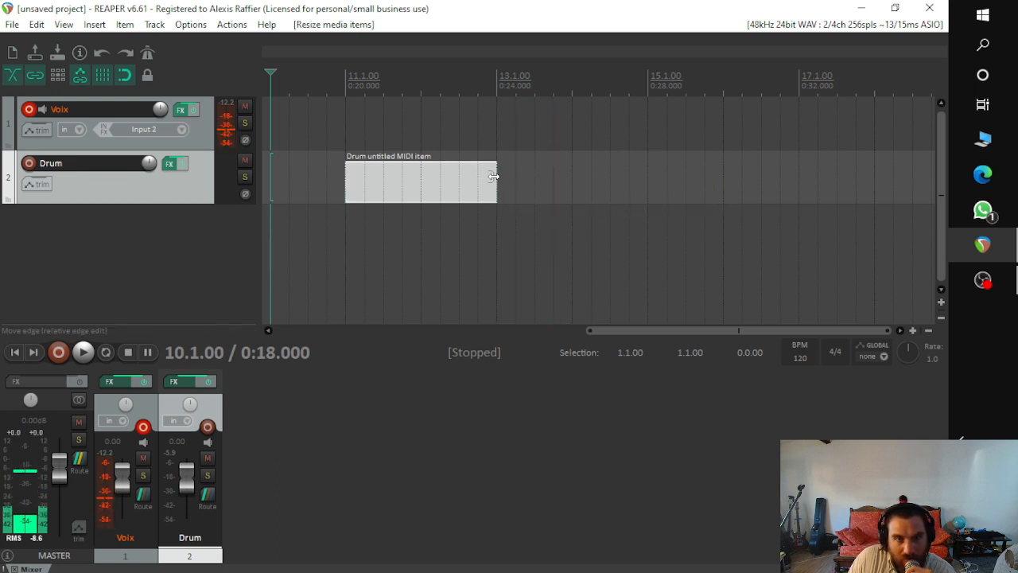
Step: Open the Drum MIDI item in the MIDI editor and audition low and high piano keys, including G1 and C2
{"action": "double_click", "coordinate": [374, 184]}
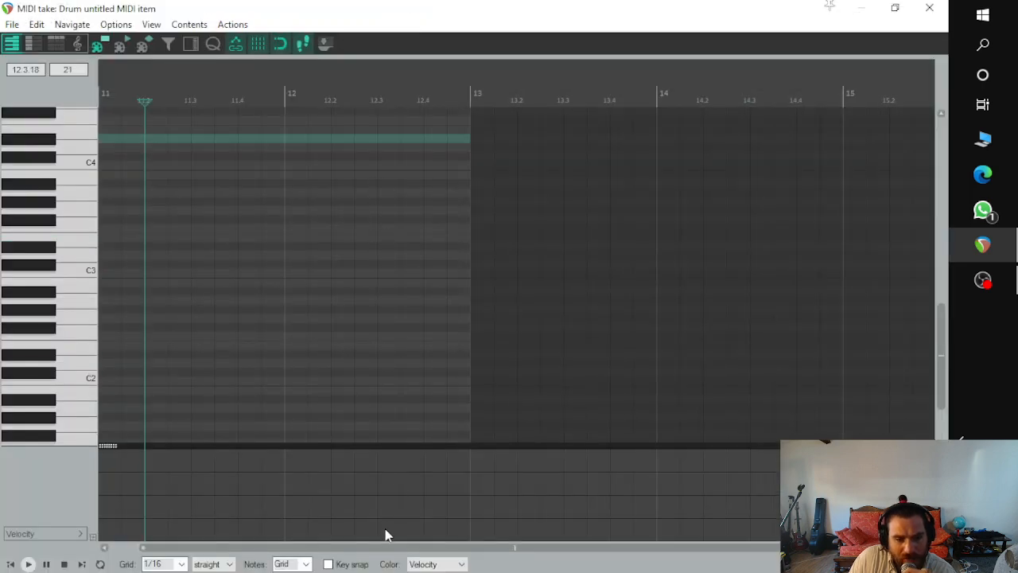
{"action": "left_click_drag", "start_coordinate": [372, 547], "coordinate": [256, 558]}
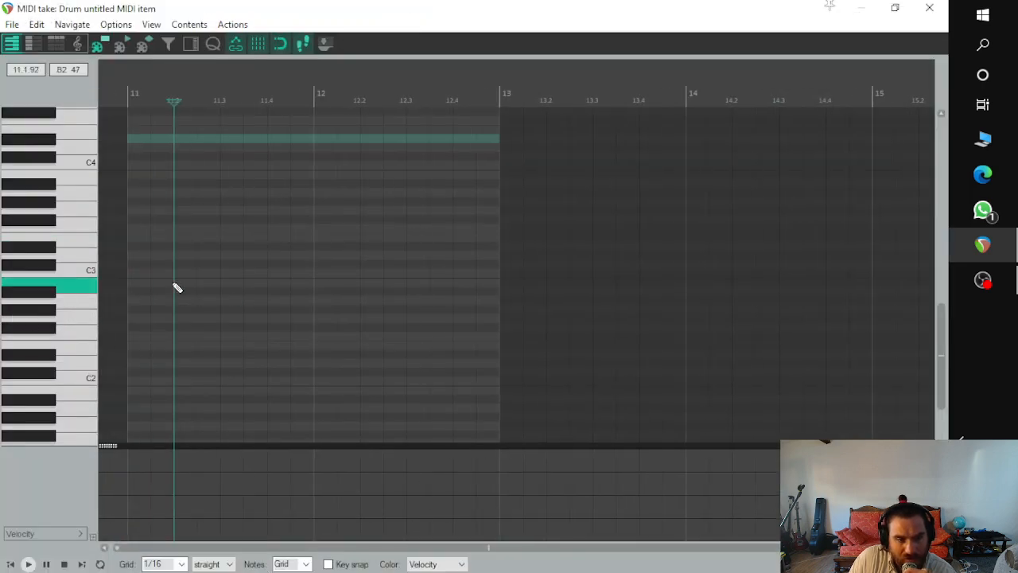
{"action": "scroll", "coordinate": [249, 307], "scroll_direction": "up", "scroll_amount": 4}
{"action": "left_click_drag", "start_coordinate": [509, 548], "coordinate": [559, 550]}
{"action": "scroll", "coordinate": [509, 313], "scroll_direction": "down", "scroll_amount": 1}
{"action": "scroll", "coordinate": [509, 312], "scroll_direction": "down", "scroll_amount": 1}
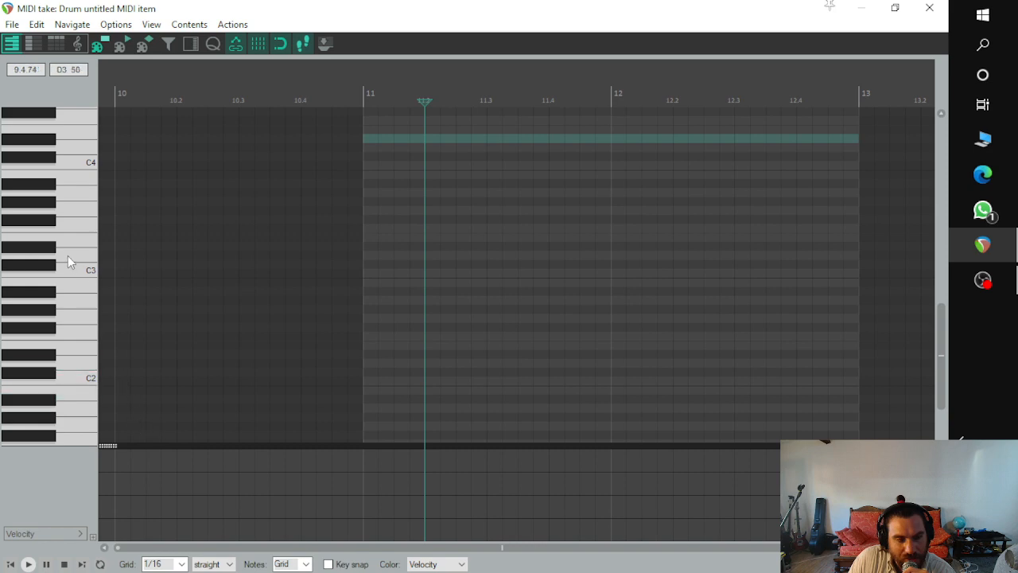
{"action": "left_click", "coordinate": [81, 425]}
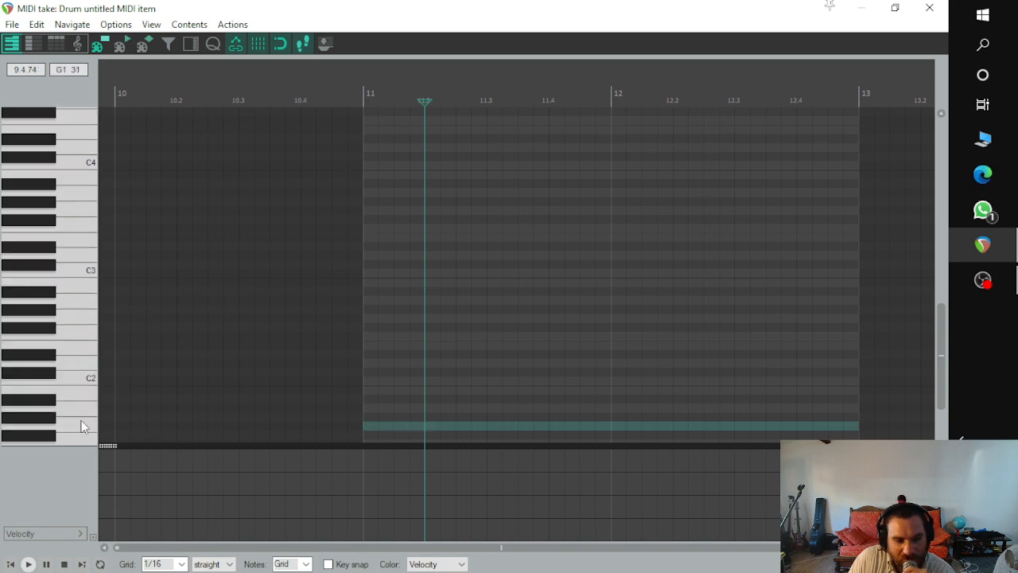
{"action": "left_click", "coordinate": [75, 133]}
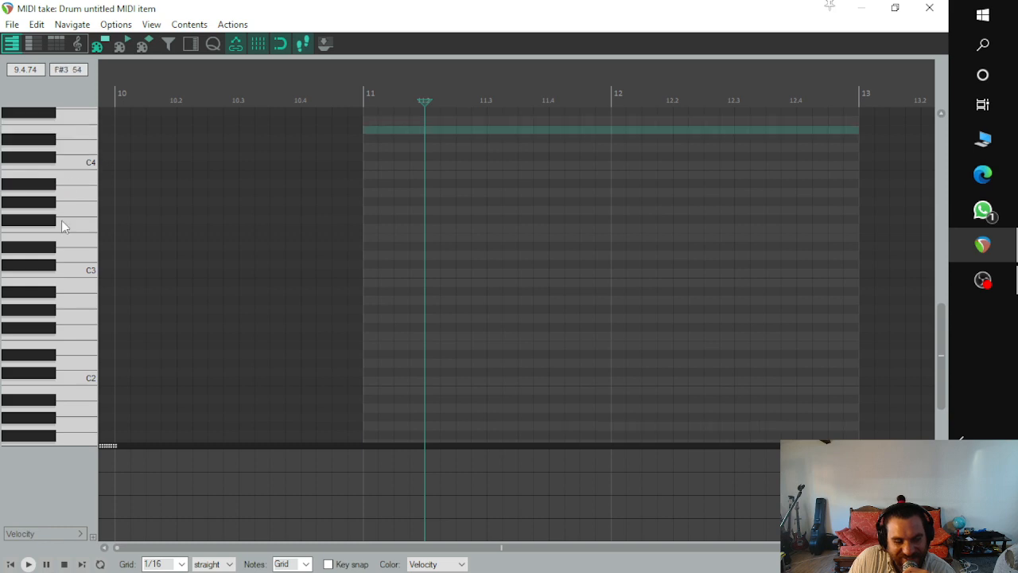
{"action": "left_click", "coordinate": [78, 381]}
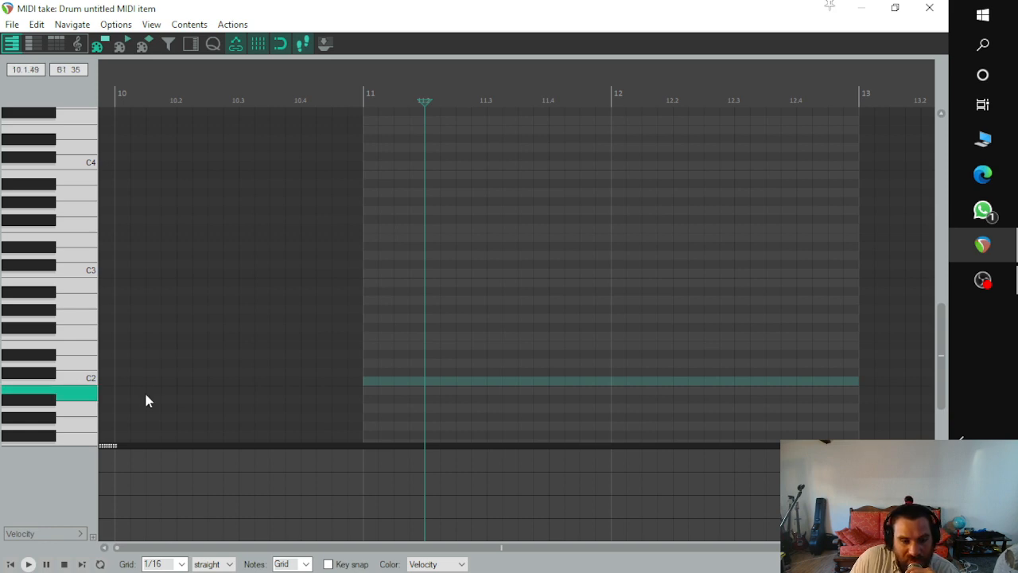
Step: Add a 1/16 C2 note at the start of measure 11 and a 1/16 D2 note an eighth note after it
{"action": "left_click", "coordinate": [371, 383]}
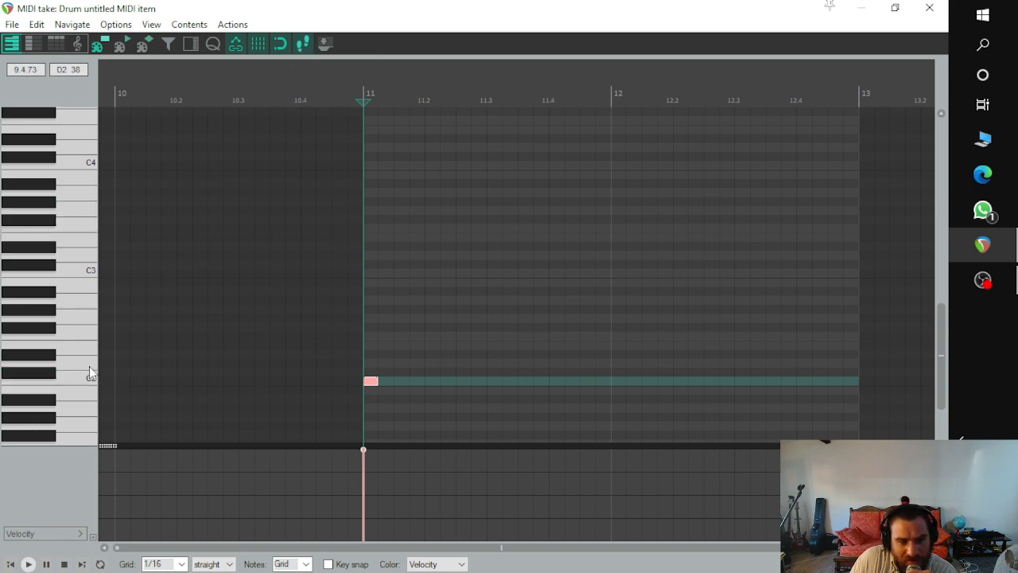
{"action": "left_click", "coordinate": [397, 362]}
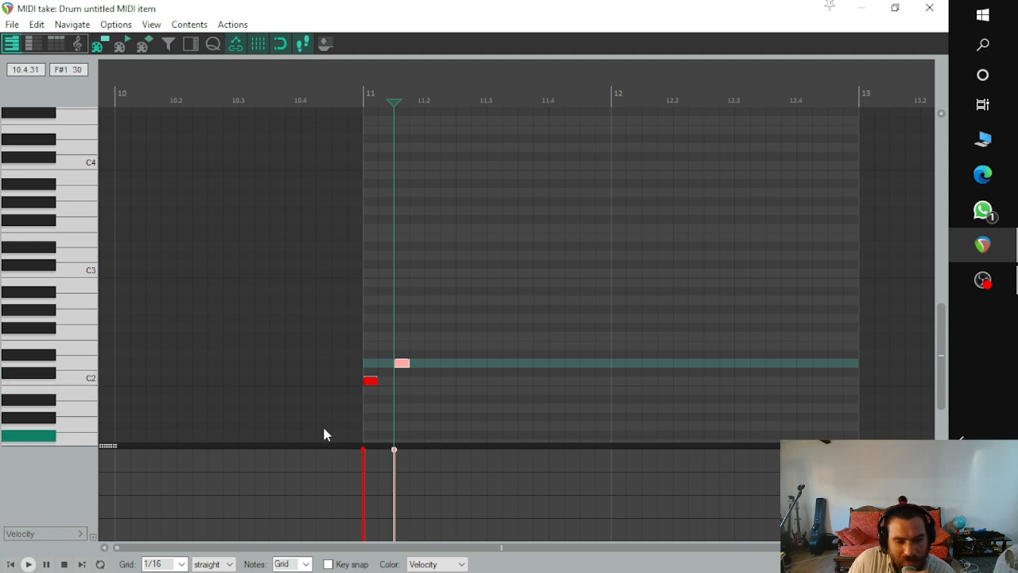
Step: Set the MIDI grid to 1/32 and add a C2 note at beat 11.2
{"action": "left_click", "coordinate": [183, 564]}
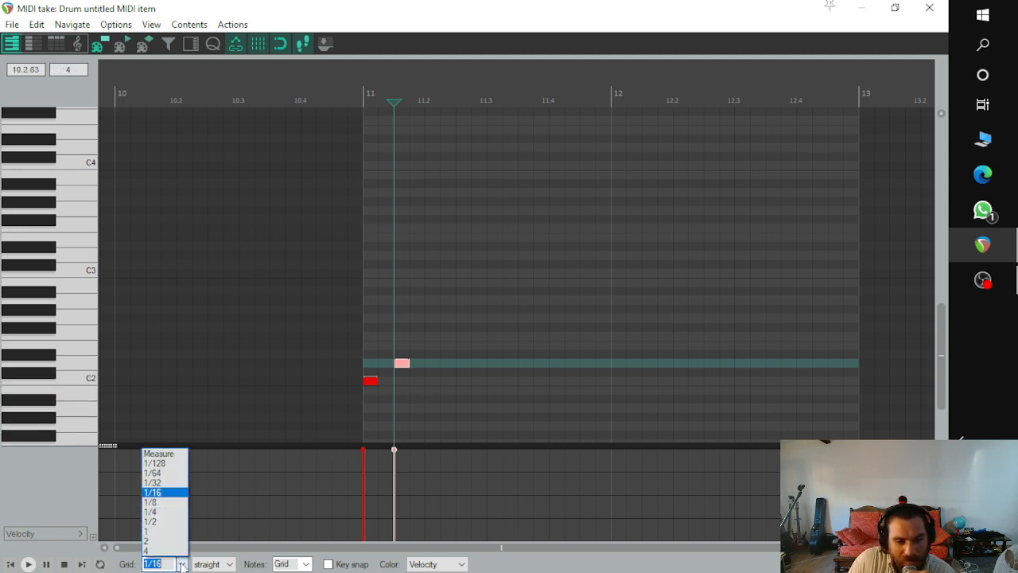
{"action": "left_click", "coordinate": [168, 483]}
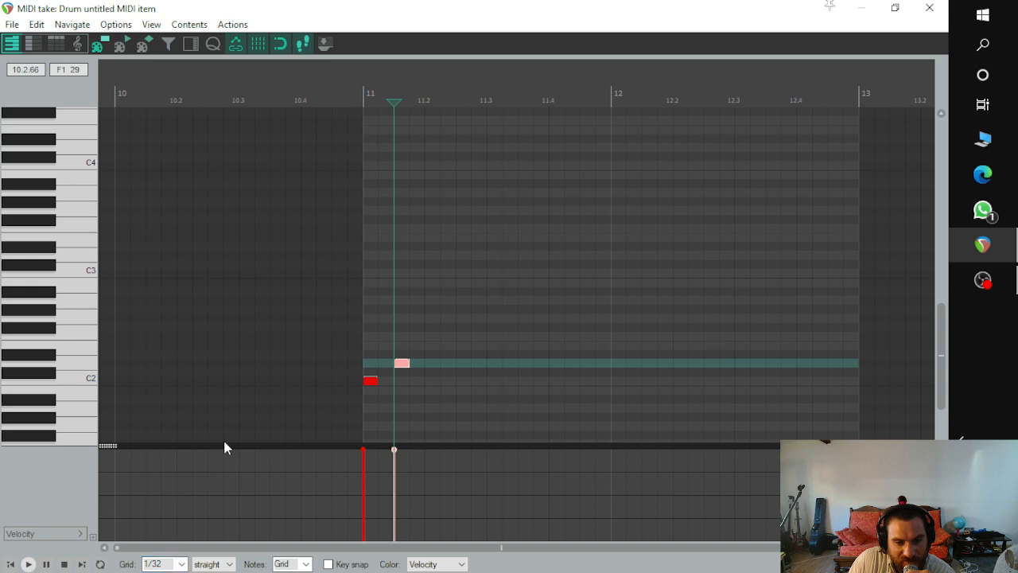
{"action": "left_click", "coordinate": [430, 383]}
{"action": "scroll", "coordinate": [443, 385], "scroll_direction": "up", "scroll_amount": 3}
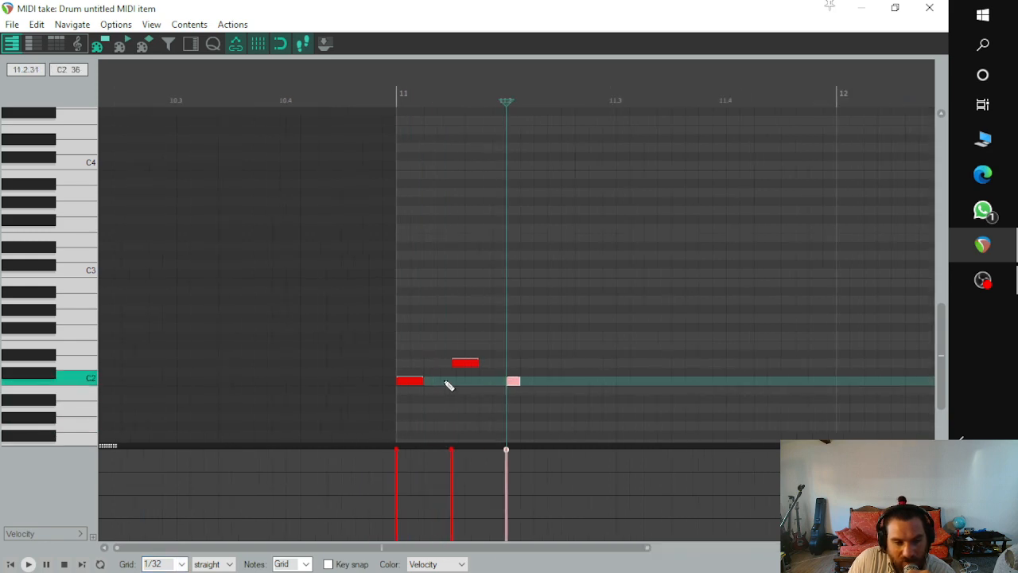
{"action": "scroll", "coordinate": [446, 384], "scroll_direction": "down", "scroll_amount": 1}
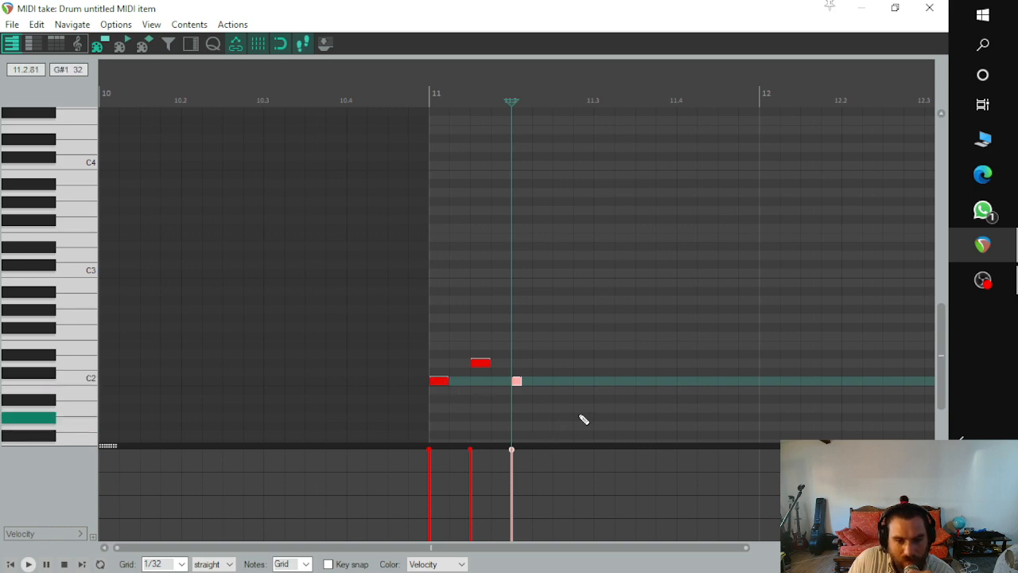
{"action": "scroll", "coordinate": [582, 418], "scroll_direction": "down", "scroll_amount": 1}
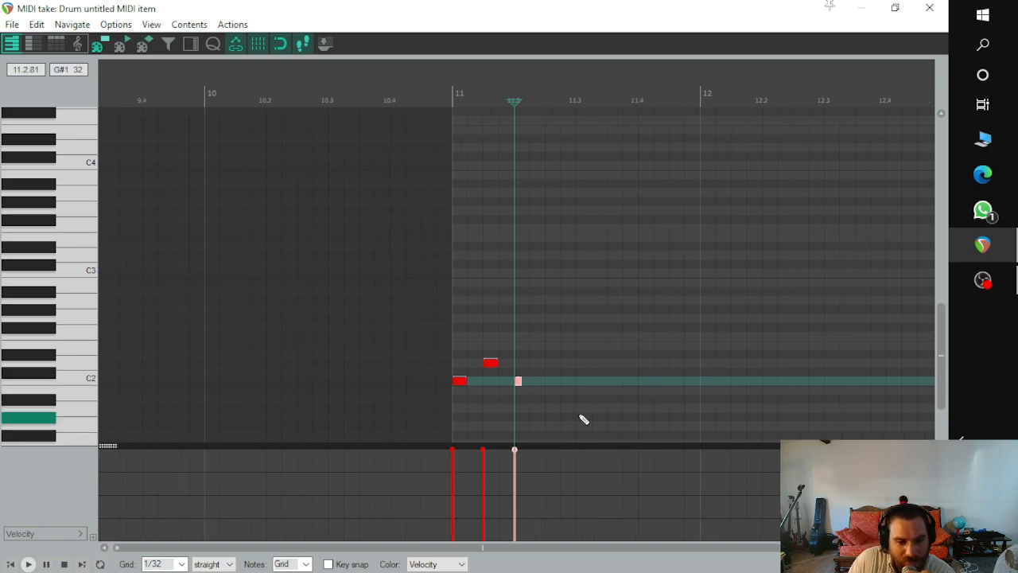
Step: Set the grid to 1/8 and add C2 notes at 11.3 and 12.1 and D2 notes at 11.4 and 12.2
{"action": "left_click", "coordinate": [182, 564]}
{"action": "left_click", "coordinate": [151, 502]}
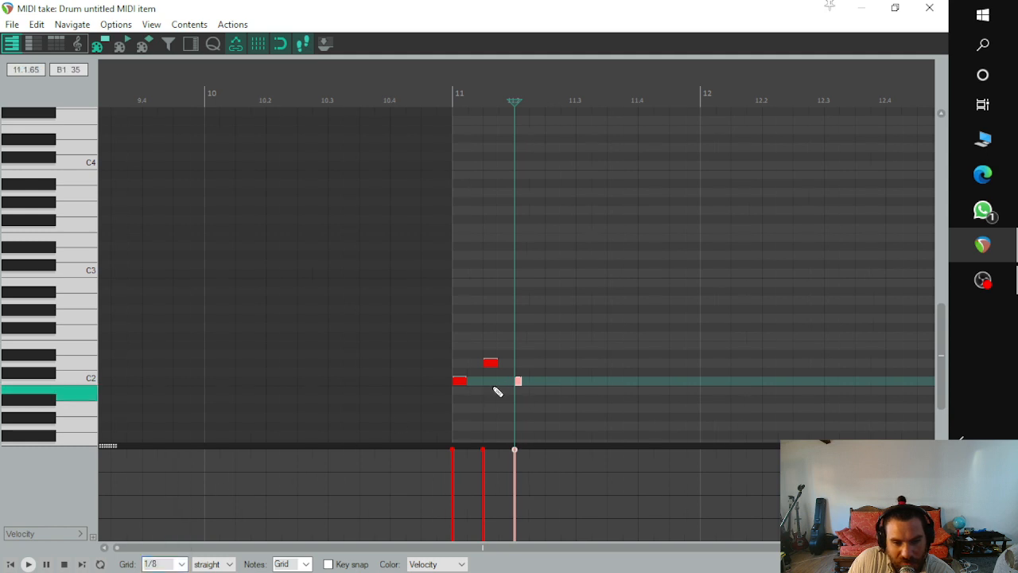
{"action": "left_click", "coordinate": [585, 382]}
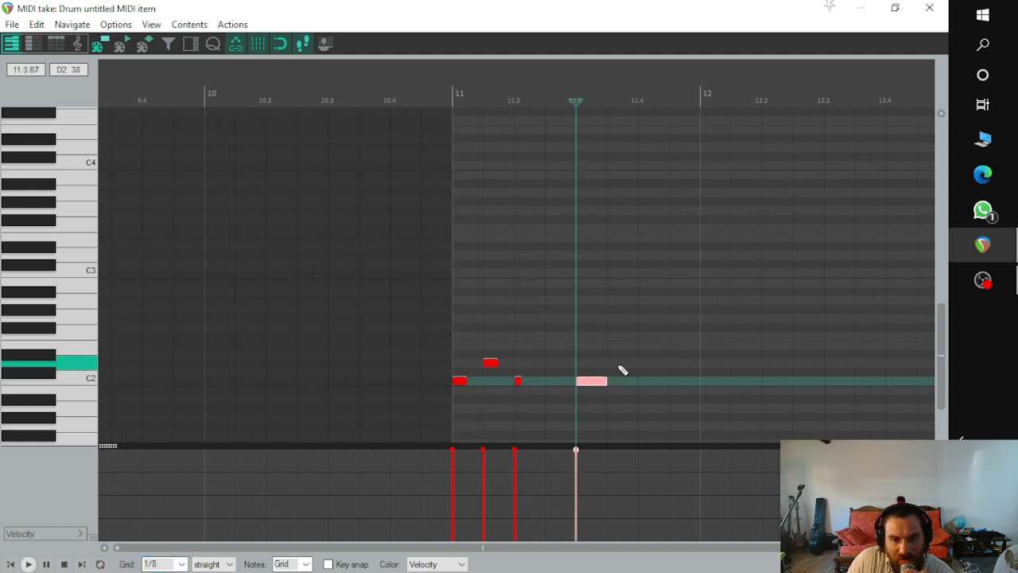
{"action": "left_click", "coordinate": [649, 365]}
{"action": "scroll", "coordinate": [652, 373], "scroll_direction": "down", "scroll_amount": 2}
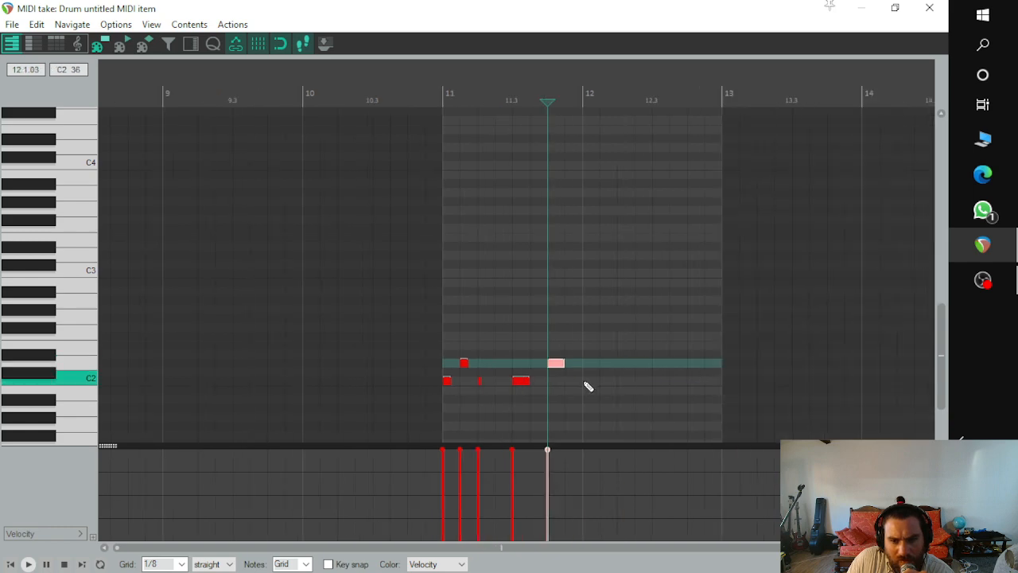
{"action": "left_click", "coordinate": [599, 381]}
{"action": "left_click", "coordinate": [625, 364]}
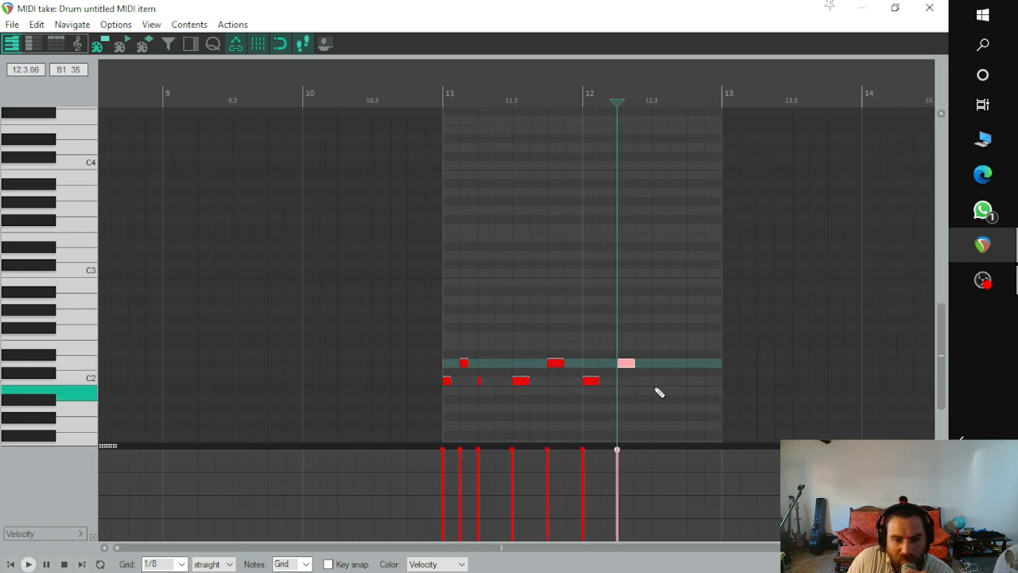
{"action": "double_click", "coordinate": [464, 364]}
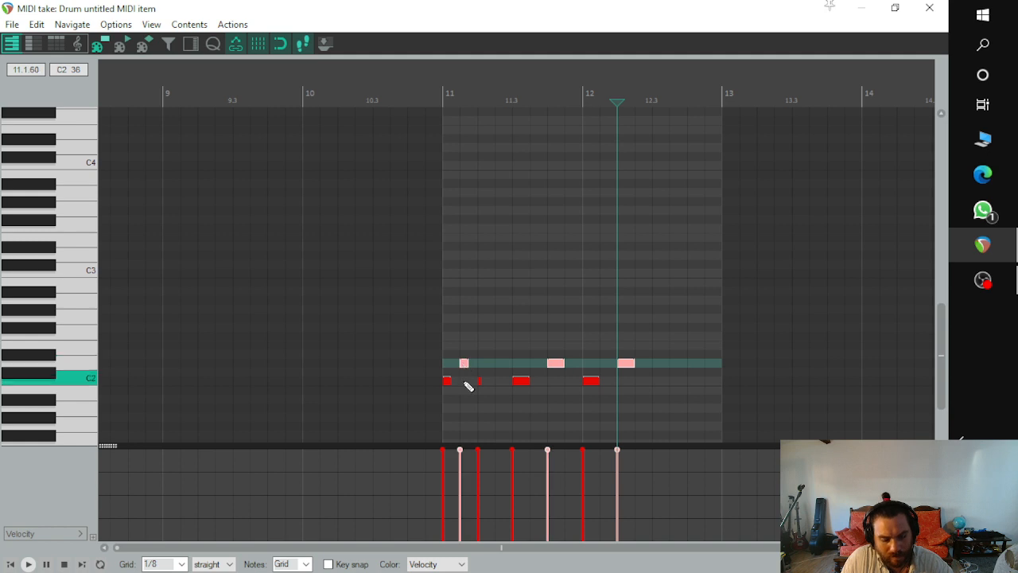
{"action": "left_click", "coordinate": [446, 381], "text": "ctrl"}
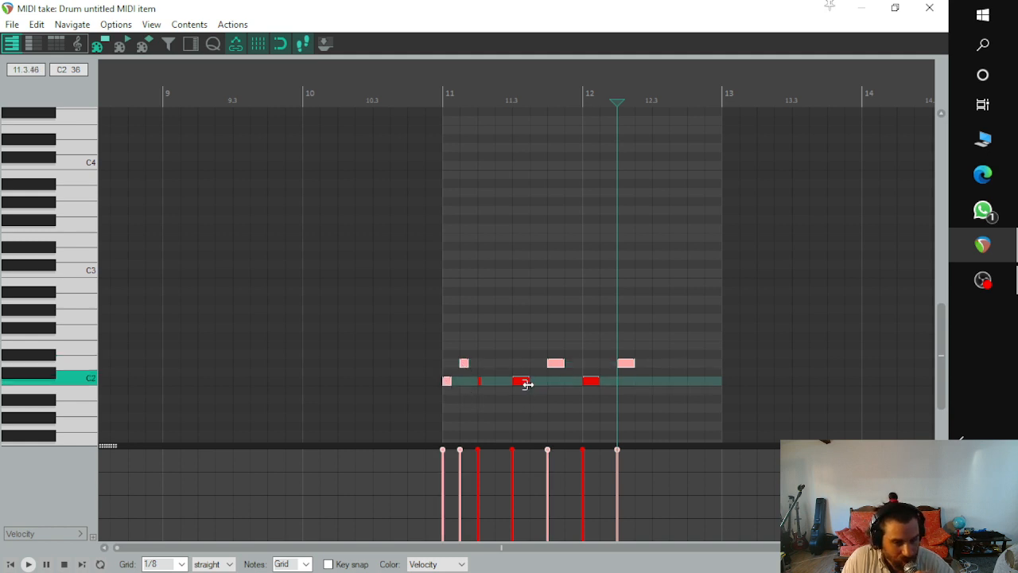
{"action": "left_click", "coordinate": [532, 356]}
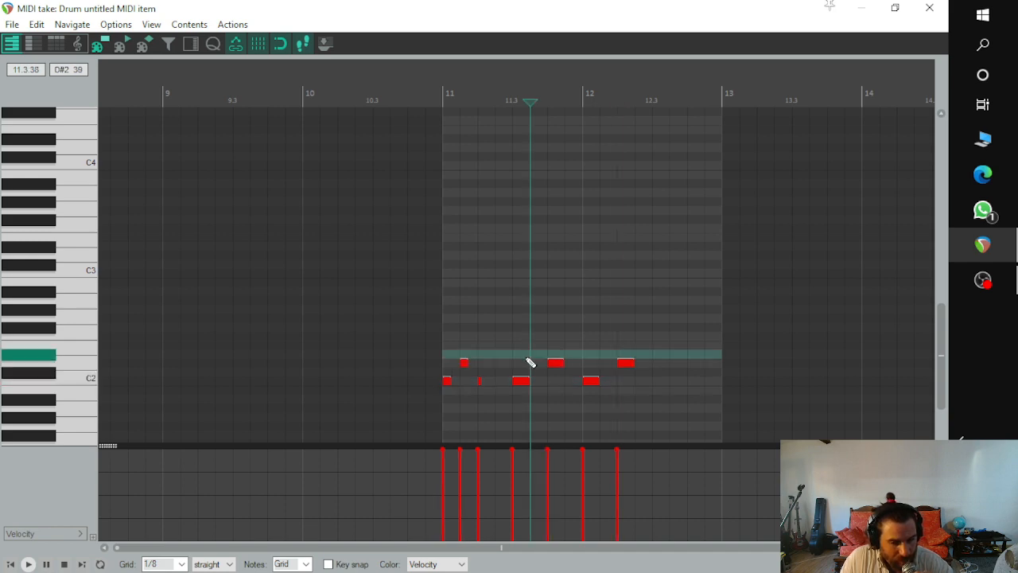
Step: Copy the three D2 notes and paste them starting at 12.4
{"action": "left_click", "coordinate": [464, 364]}
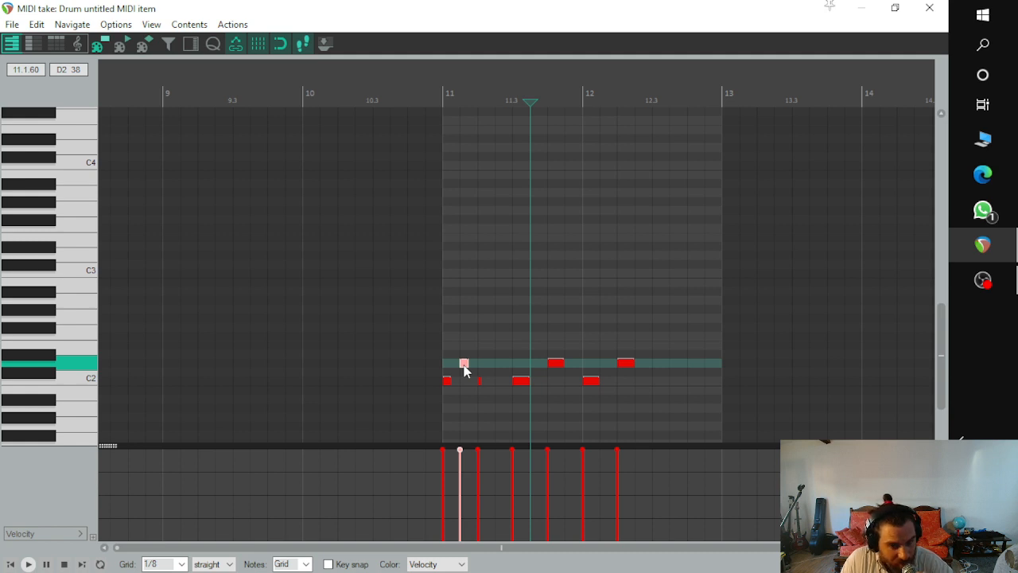
{"action": "left_click", "coordinate": [627, 363], "text": "shift"}
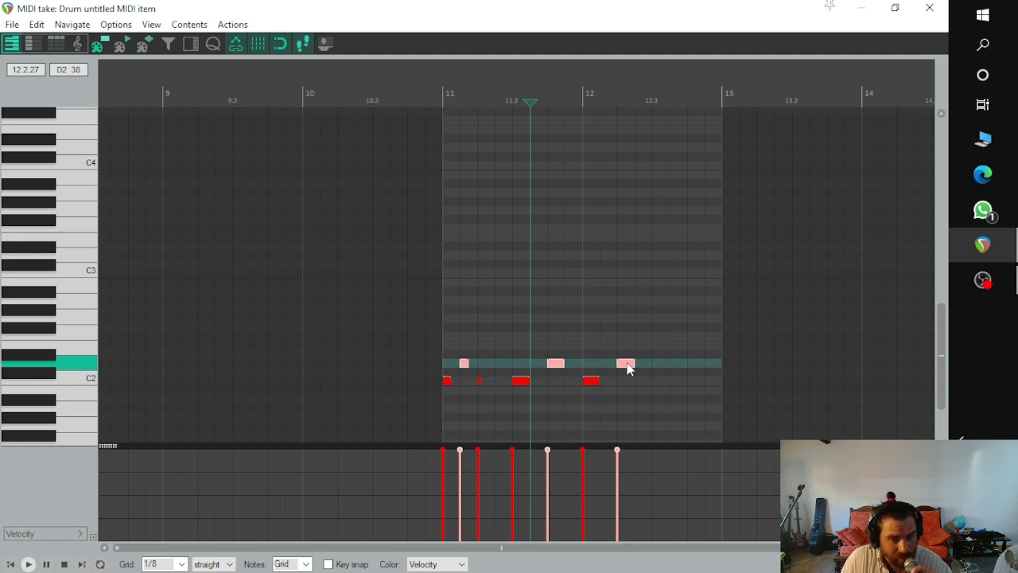
{"action": "left_click", "coordinate": [688, 101]}
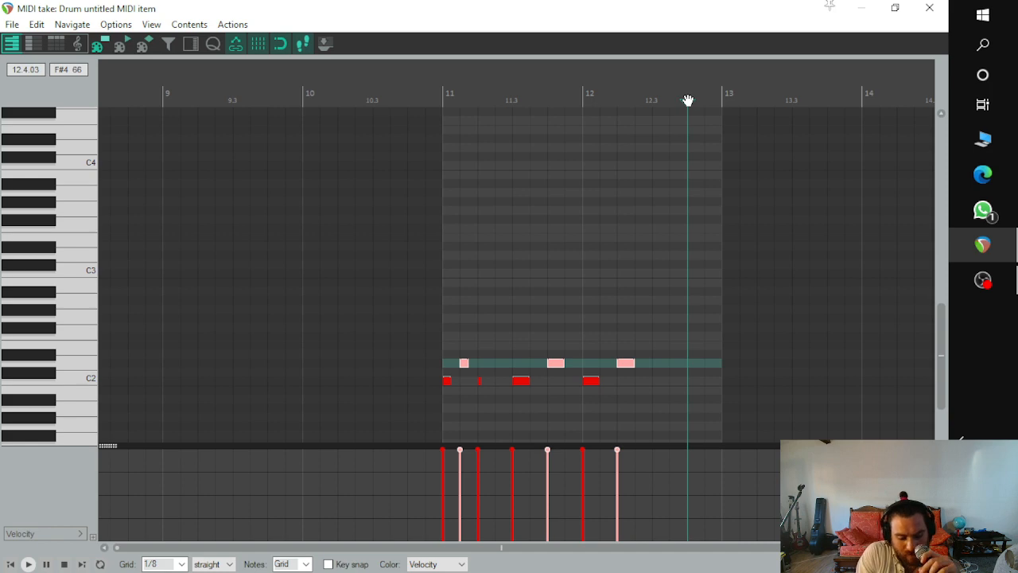
{"action": "key", "text": "ctrl+v"}
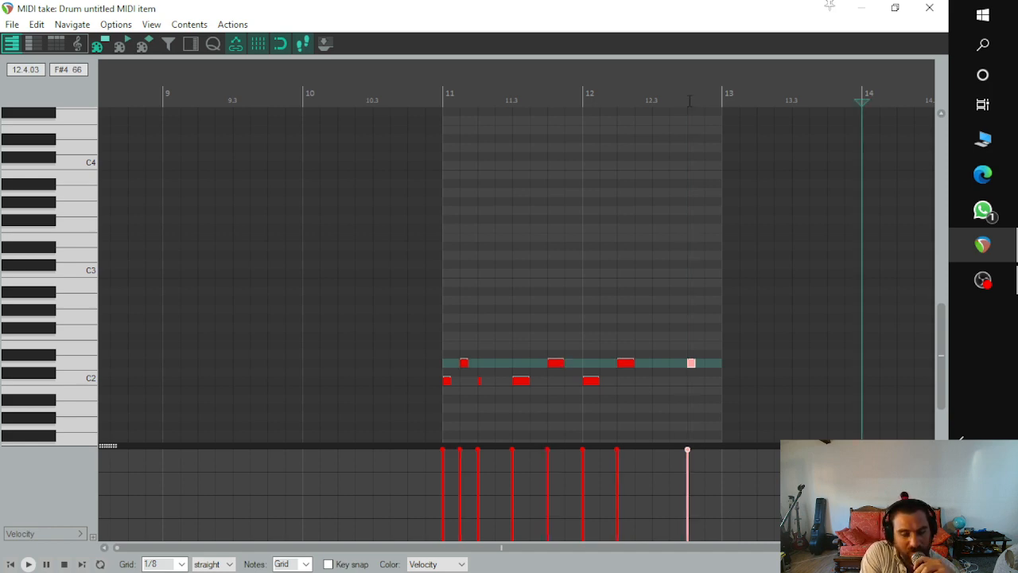
Step: Lengthen the Drum MIDI item in the arrangement so that it ends at 13.4, and reopen it in the MIDI editor
{"action": "left_click", "coordinate": [929, 8]}
{"action": "left_click_drag", "start_coordinate": [498, 192], "coordinate": [549, 195]}
{"action": "double_click", "coordinate": [482, 198]}
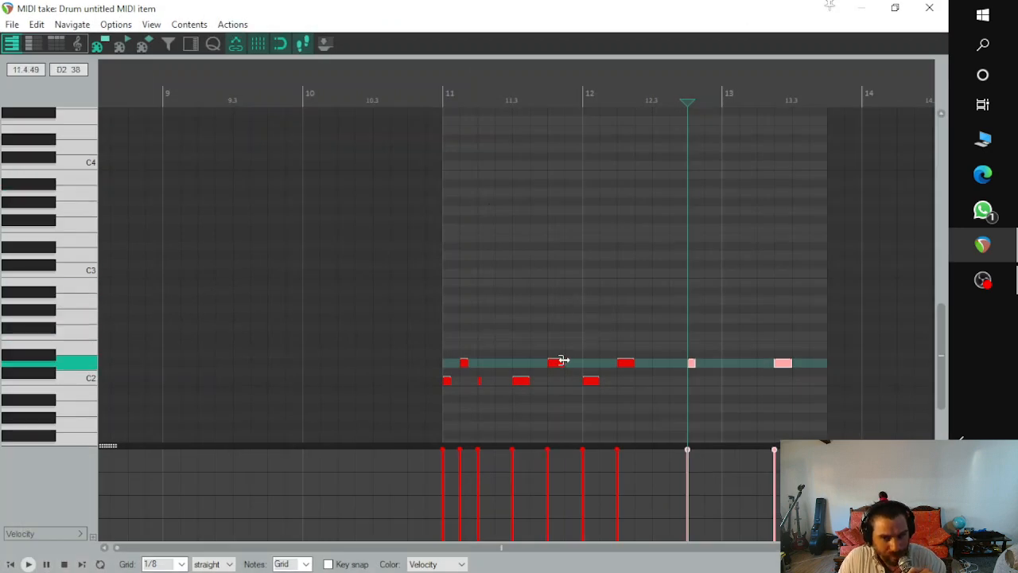
Step: Delete all D2 notes in the item, including the pasted copies
{"action": "left_click", "coordinate": [464, 363]}
{"action": "double_click", "coordinate": [780, 363]}
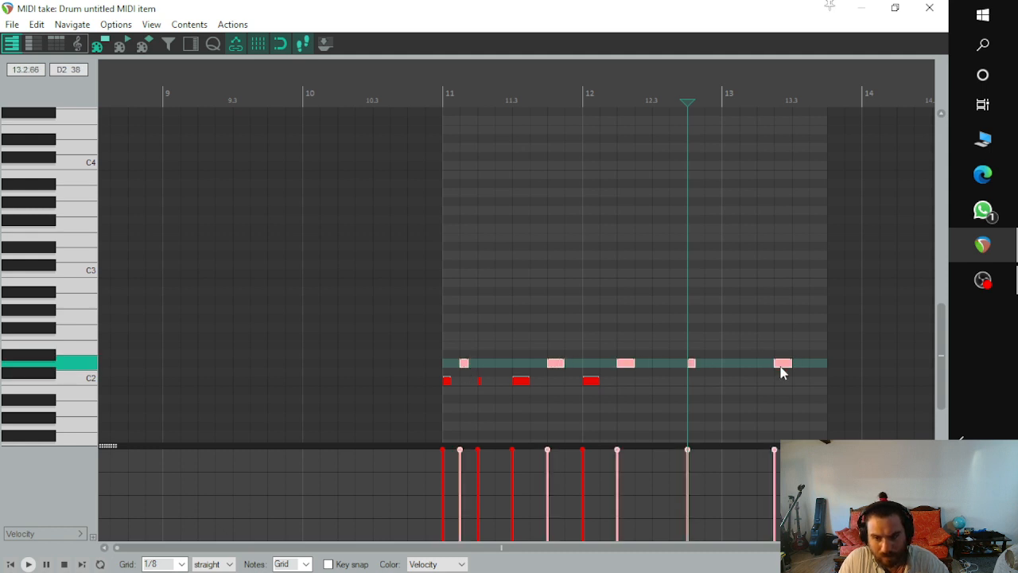
{"action": "key", "text": "Delete"}
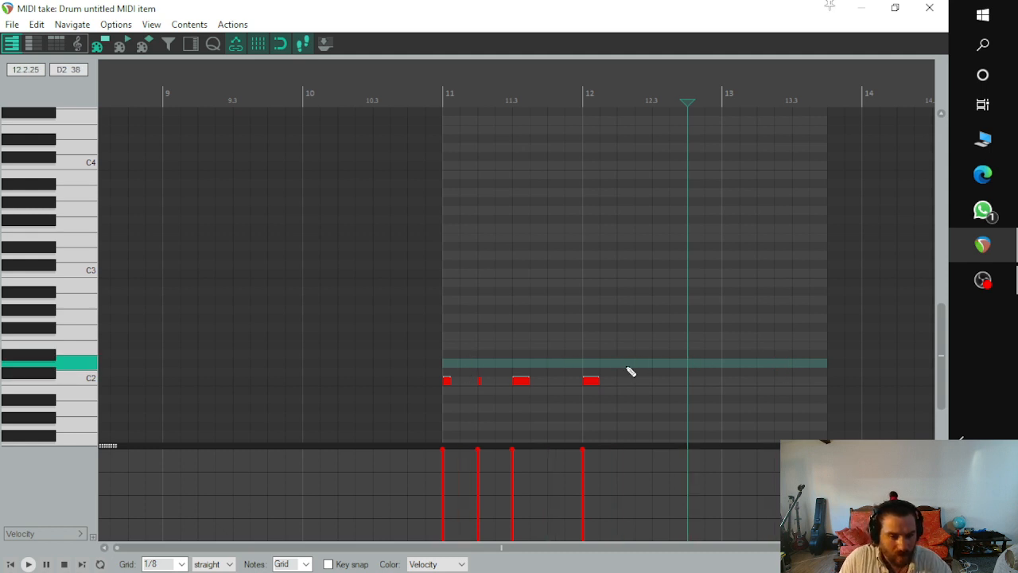
Step: Add 1/8 D2 notes an eighth after 11.1 and 11.2, and paste a copy of the pair starting at 11.4
{"action": "left_click", "coordinate": [463, 363]}
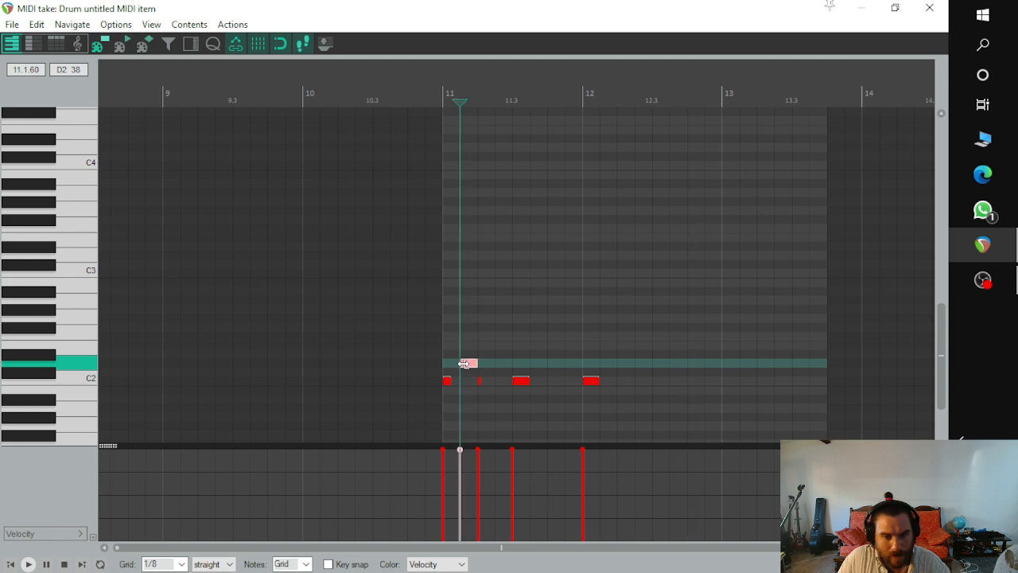
{"action": "left_click", "coordinate": [499, 364]}
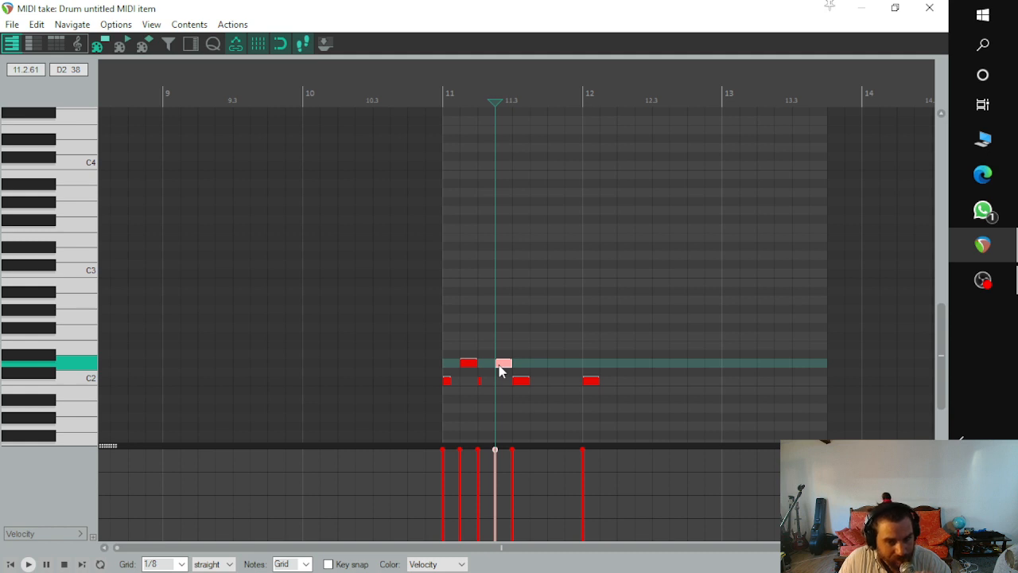
{"action": "left_click", "coordinate": [468, 364], "text": "ctrl"}
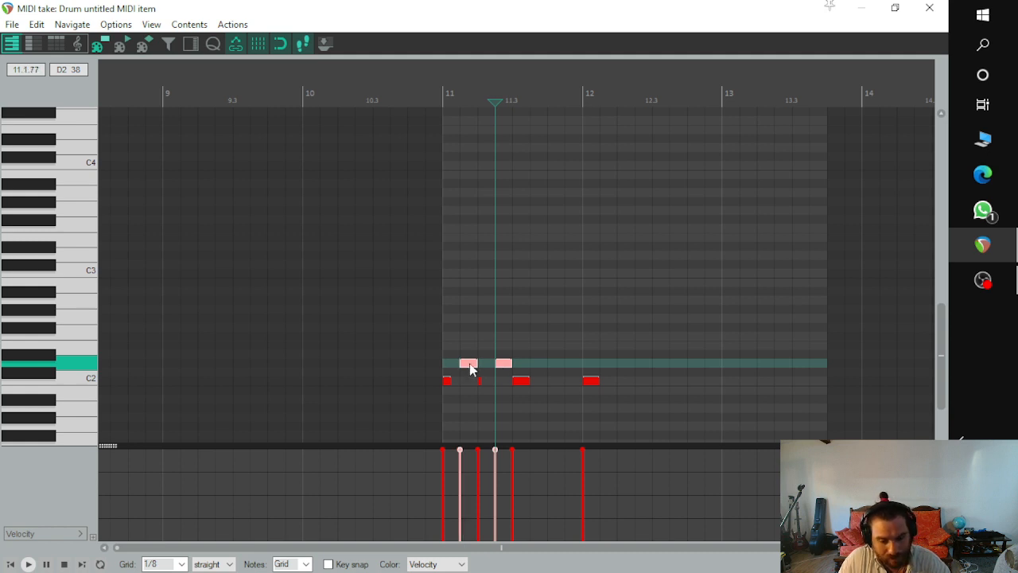
{"action": "left_click", "coordinate": [551, 369]}
{"action": "key", "text": "ctrl+v"}
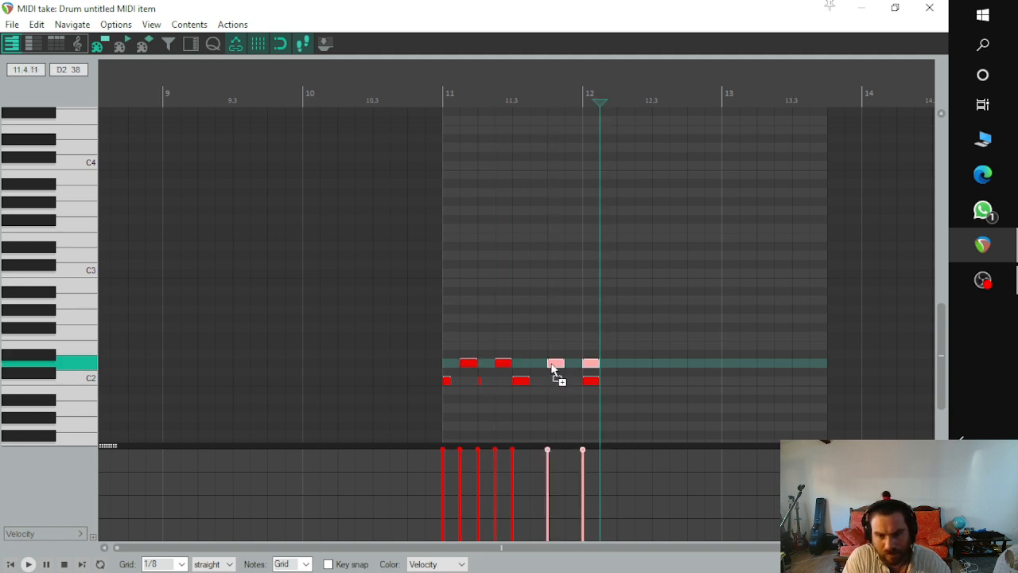
Step: Move the D2 pair at 11.4 and 12.1 an eighth note earlier, and paste another copy an eighth after 12.1
{"action": "left_click", "coordinate": [618, 368]}
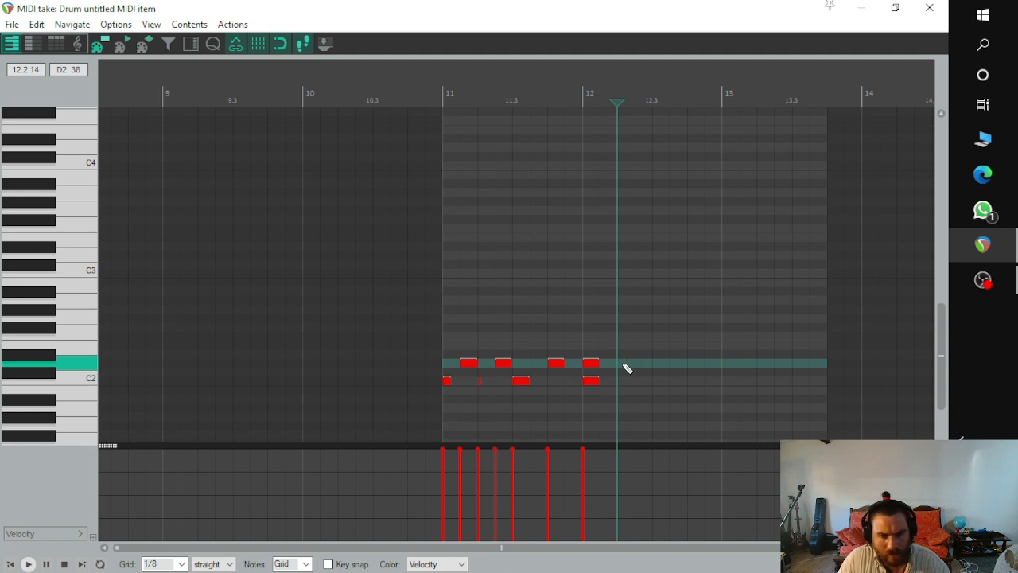
{"action": "left_click", "coordinate": [556, 362]}
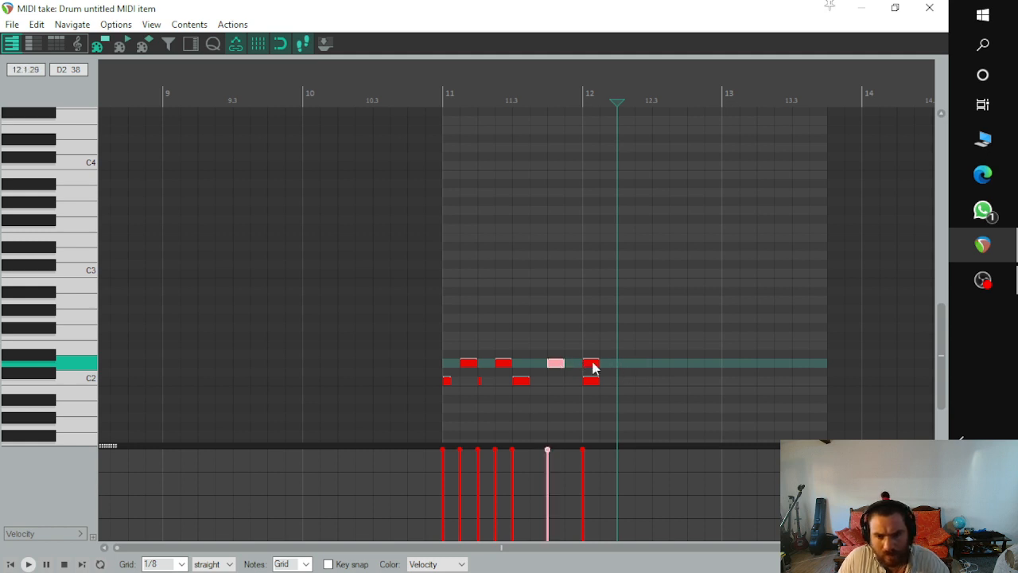
{"action": "left_click", "coordinate": [589, 363], "text": "ctrl"}
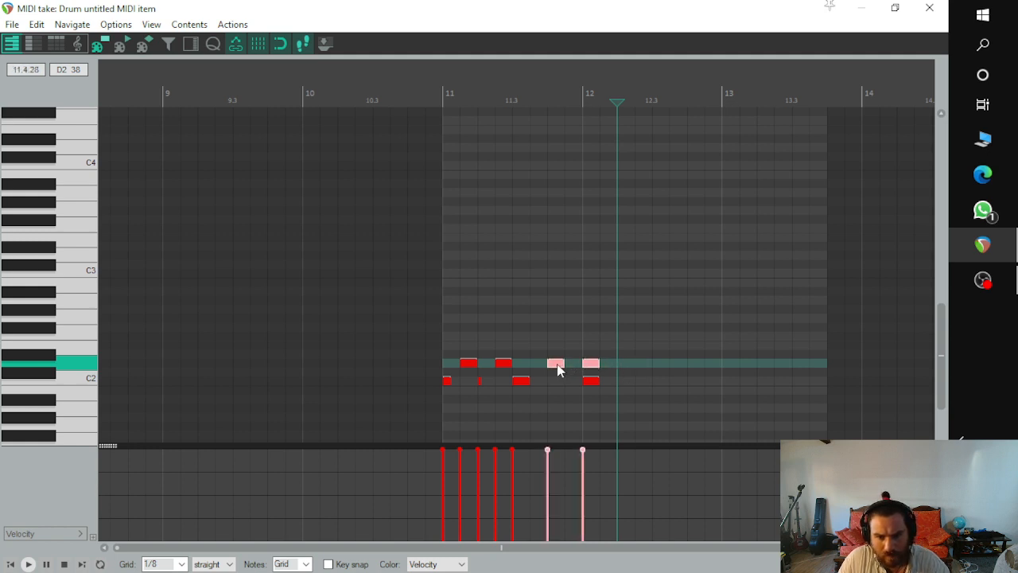
{"action": "left_click_drag", "start_coordinate": [556, 364], "coordinate": [539, 365]}
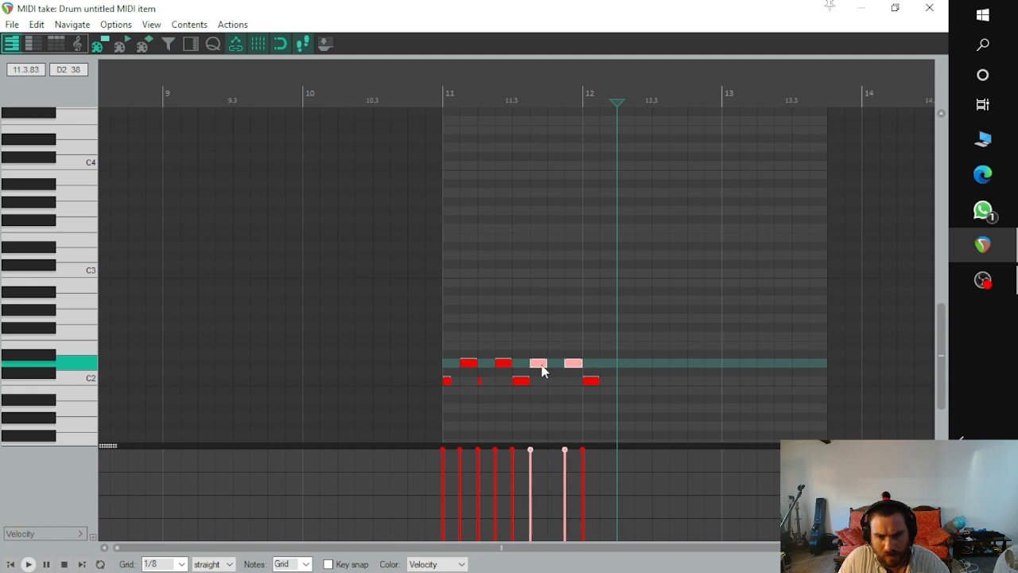
{"action": "left_click", "coordinate": [606, 364]}
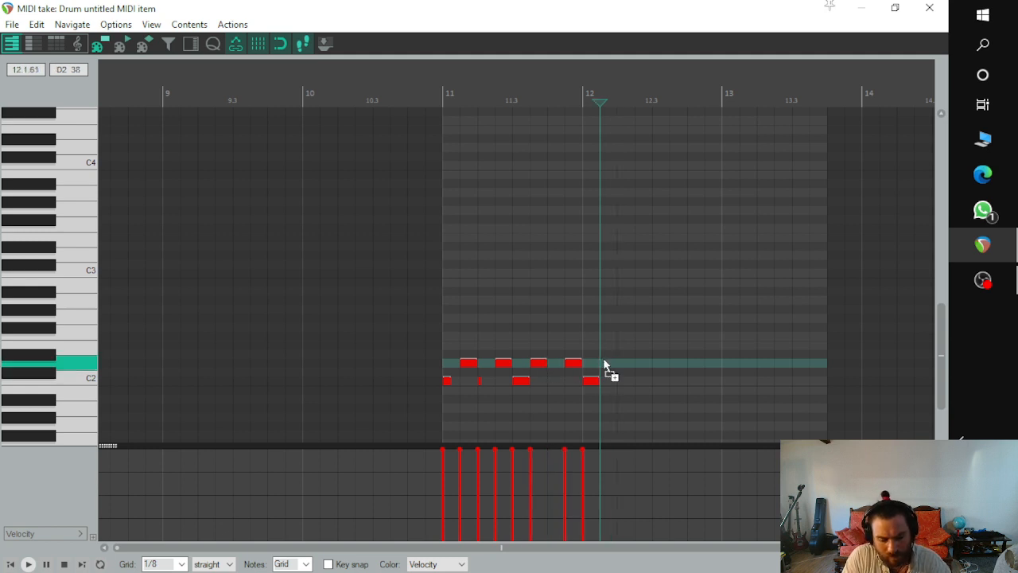
{"action": "key", "text": "ctrl+v"}
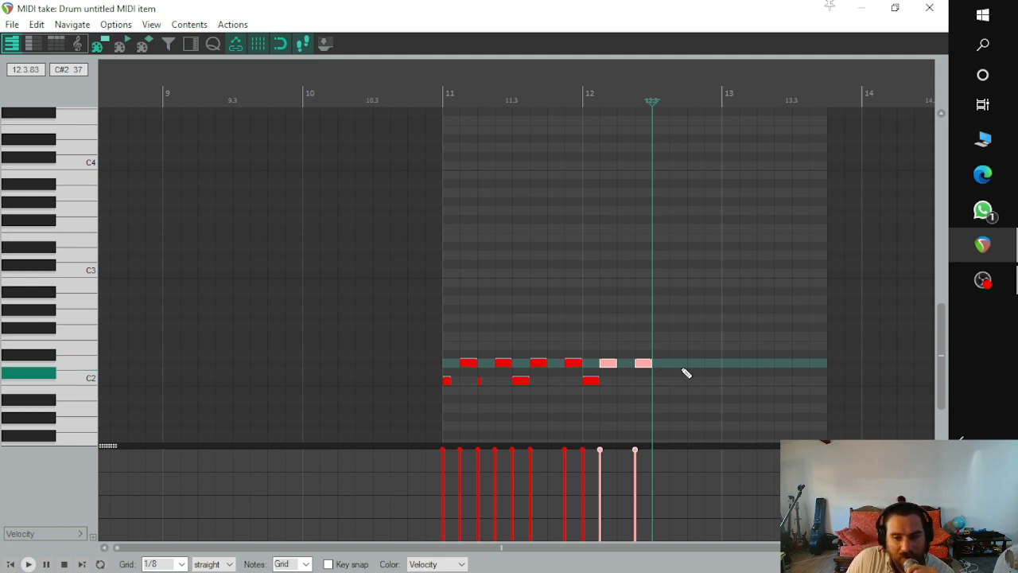
Step: Add C2 notes at 11.4 and 12.2, and lengthen the short C2 notes at 11.1 and 11.2 to 1/8
{"action": "left_click", "coordinate": [556, 381]}
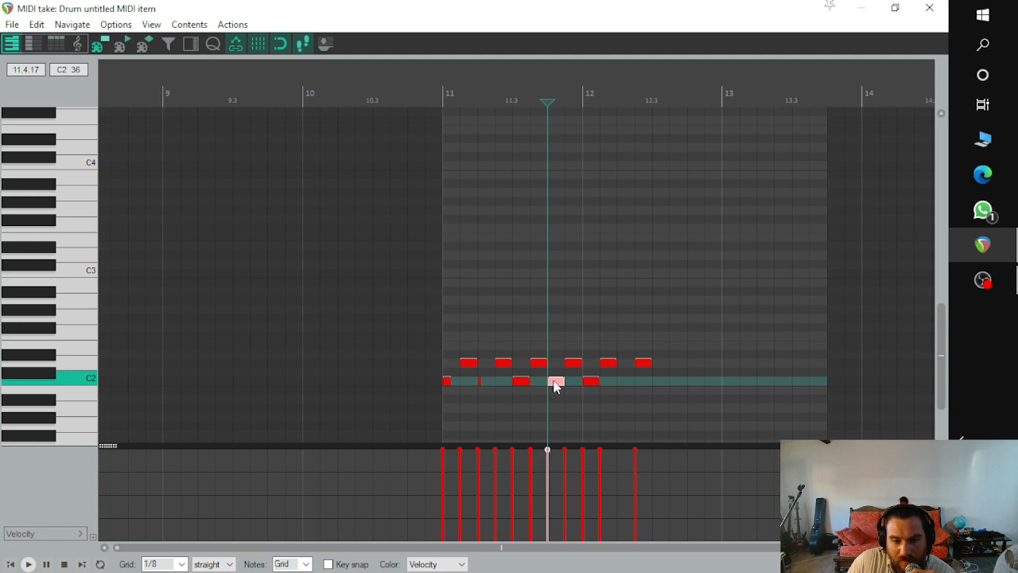
{"action": "left_click", "coordinate": [626, 381]}
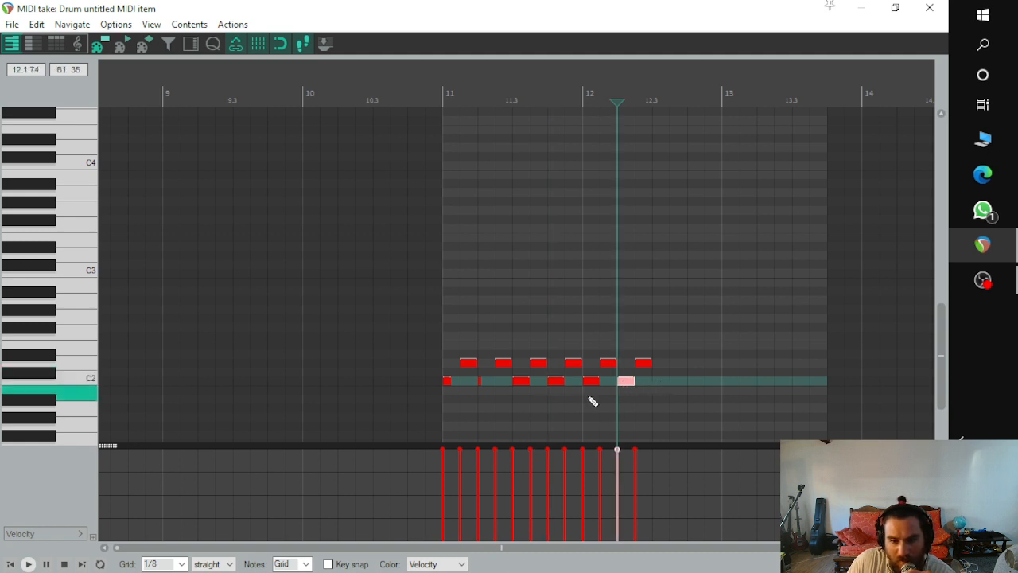
{"action": "left_click", "coordinate": [480, 383]}
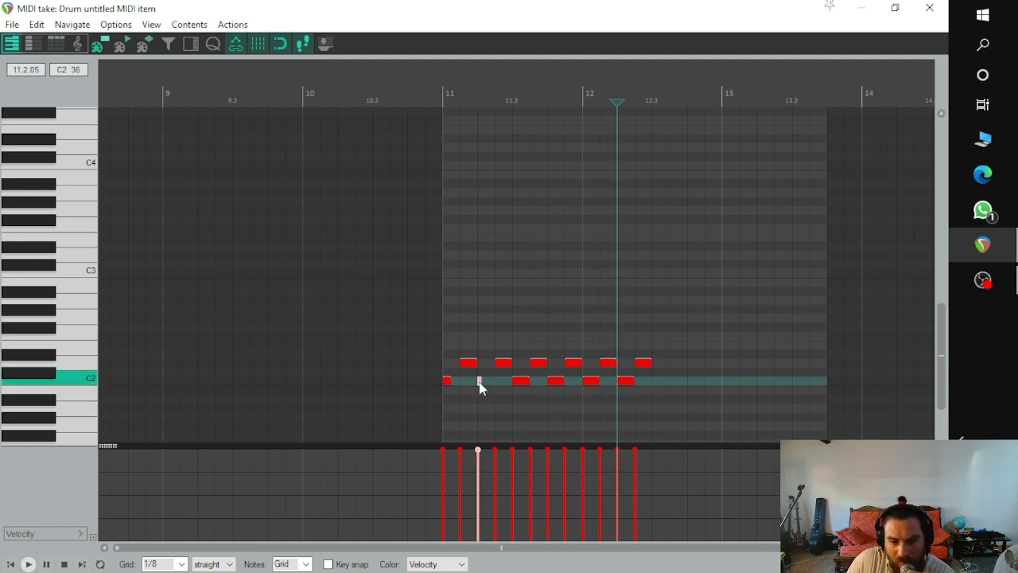
{"action": "scroll", "coordinate": [480, 383], "scroll_direction": "up", "scroll_amount": 5}
{"action": "scroll", "coordinate": [434, 382], "scroll_direction": "down", "scroll_amount": 3}
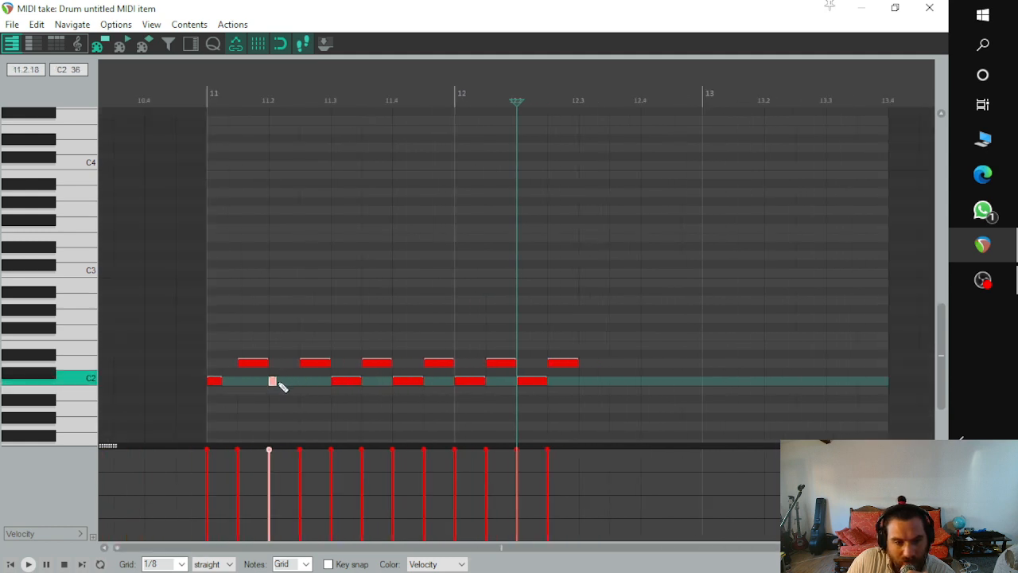
{"action": "left_click_drag", "start_coordinate": [275, 381], "coordinate": [291, 383]}
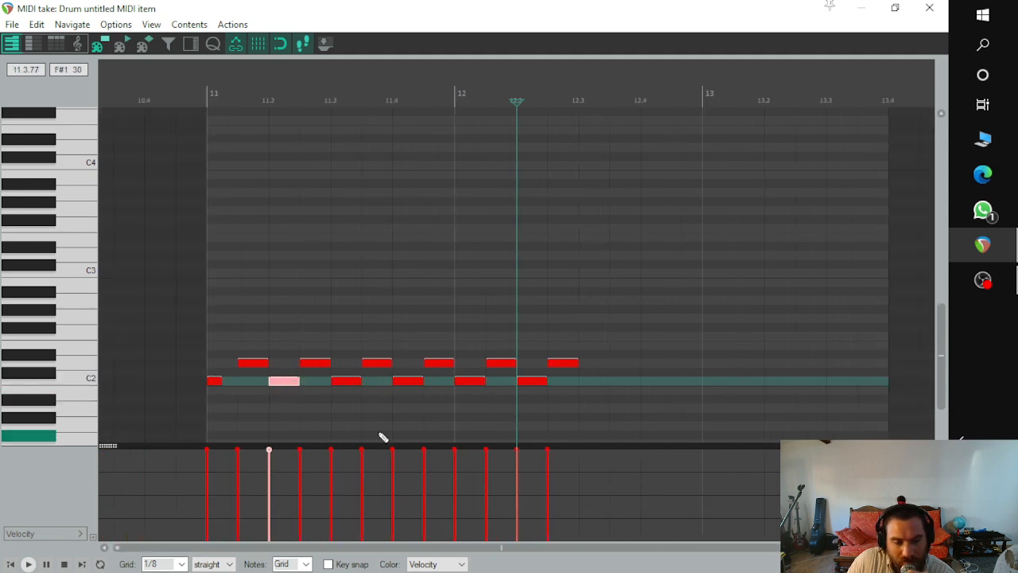
{"action": "left_click_drag", "start_coordinate": [217, 381], "coordinate": [237, 381]}
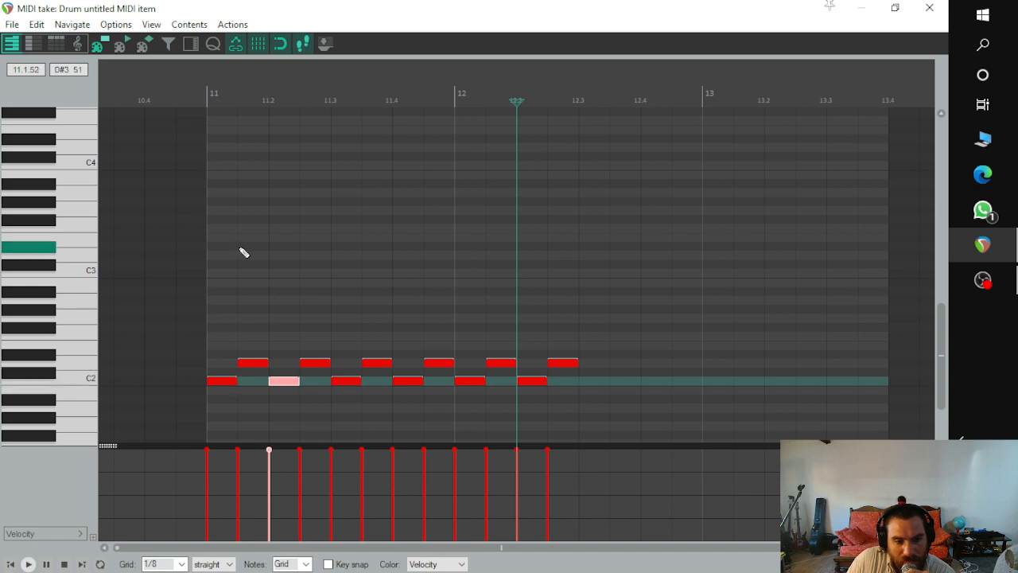
Step: Play the pattern from just before measure 11 and stop playback after its last note
{"action": "left_click", "coordinate": [173, 96]}
{"action": "key", "text": "space"}
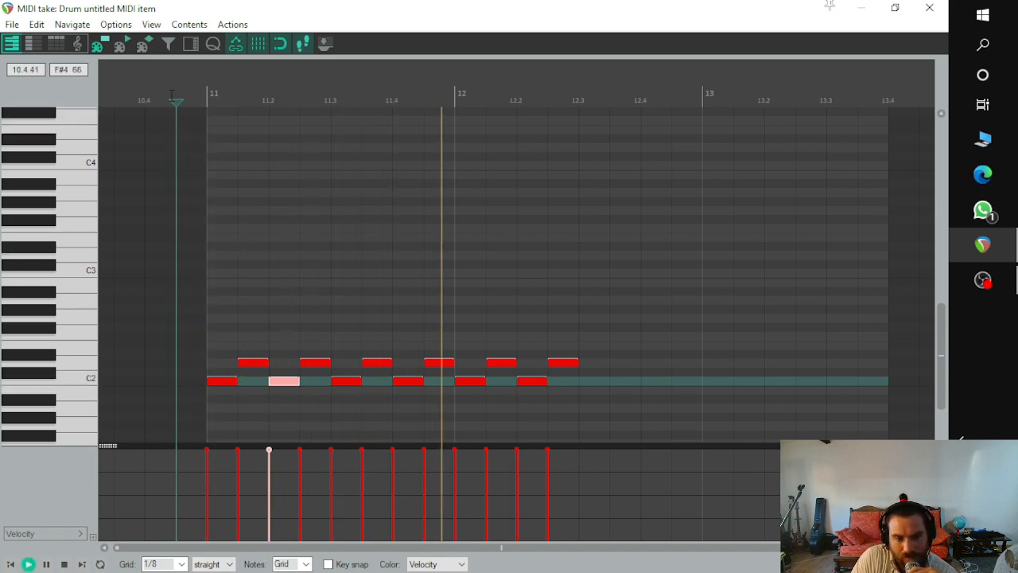
{"action": "key", "text": "space"}
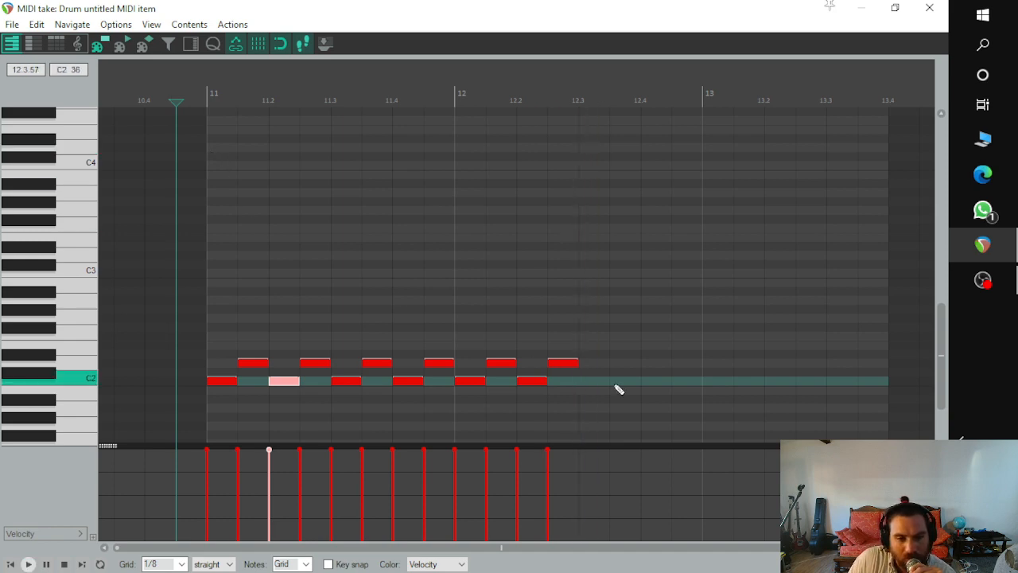
Step: Try the first D2 note at 11.2, and delete every D2 note in the pattern
{"action": "scroll", "coordinate": [555, 314], "scroll_direction": "down", "scroll_amount": 1}
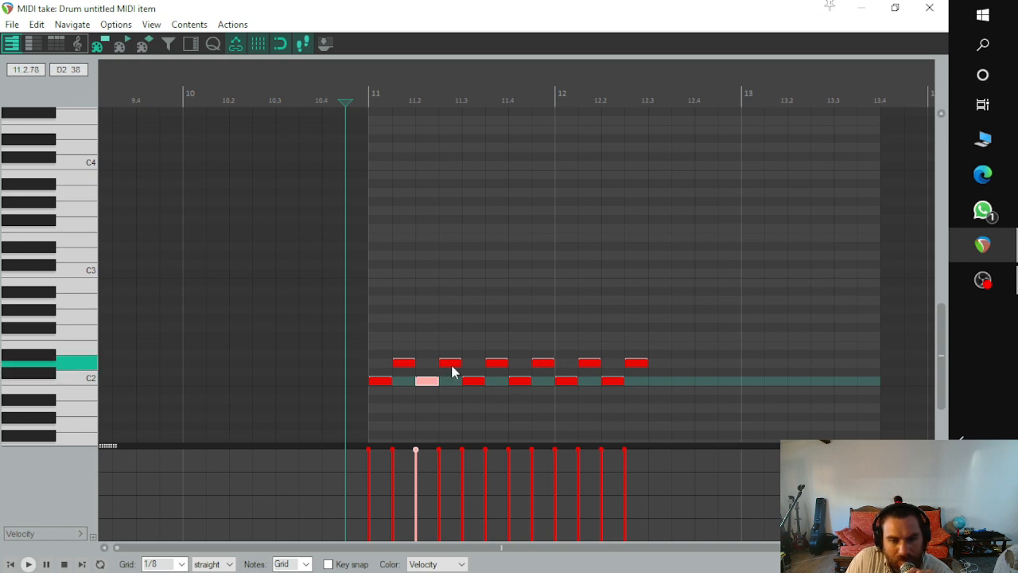
{"action": "left_click_drag", "start_coordinate": [407, 368], "coordinate": [430, 368]}
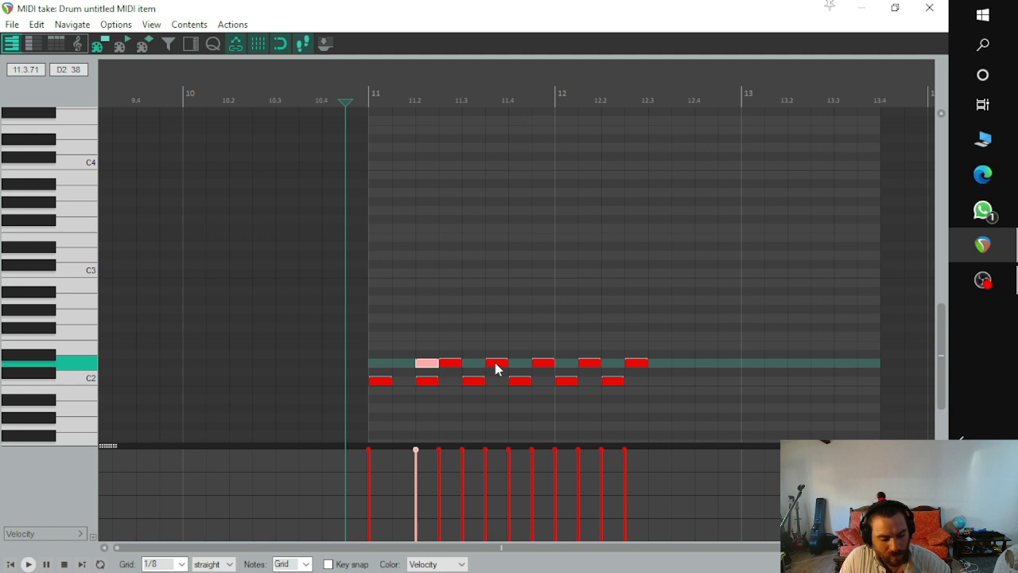
{"action": "left_click", "coordinate": [637, 365], "text": "shift"}
{"action": "key", "text": "Delete"}
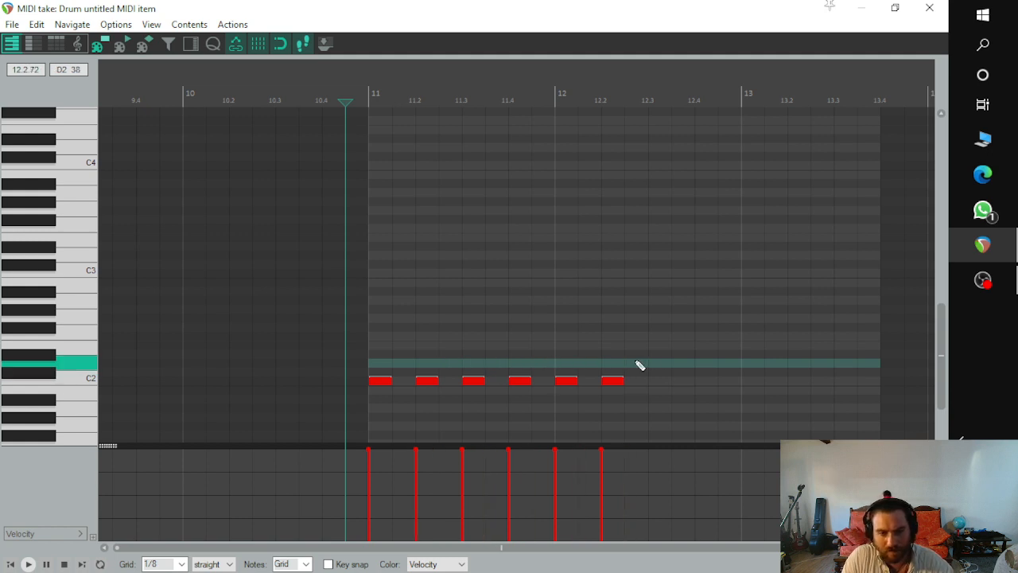
Step: Add a 1/8 D2 note at 11.2 and delete the C2 notes from 11.3 through 12.2
{"action": "left_click", "coordinate": [425, 365]}
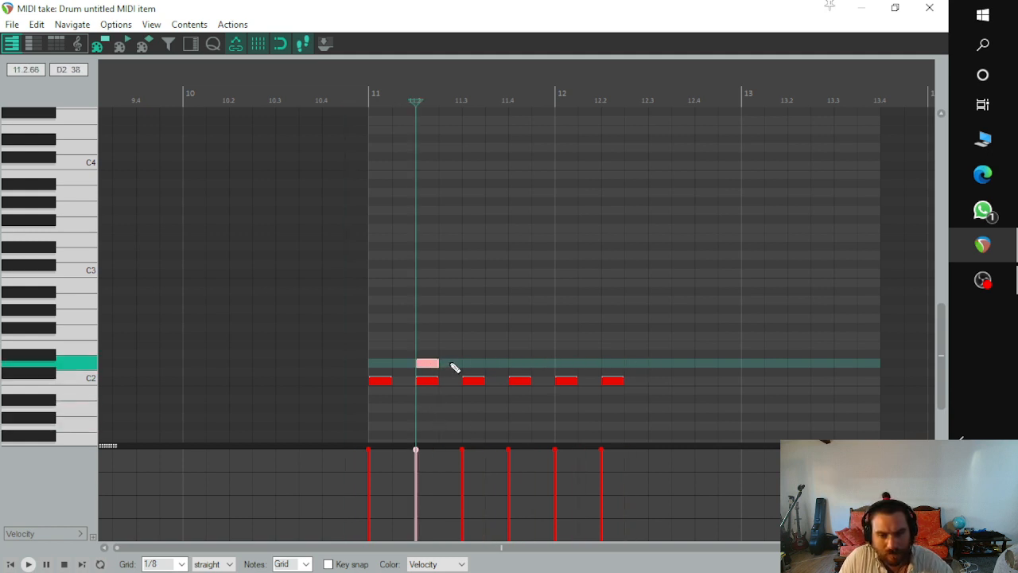
{"action": "left_click", "coordinate": [470, 382]}
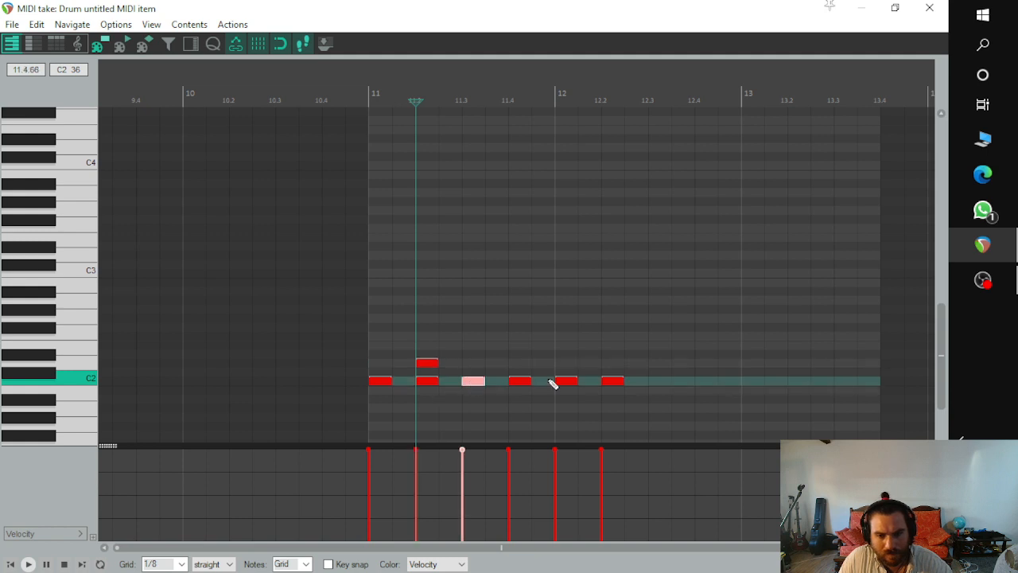
{"action": "left_click", "coordinate": [612, 382], "text": "shift"}
{"action": "key", "text": "Delete"}
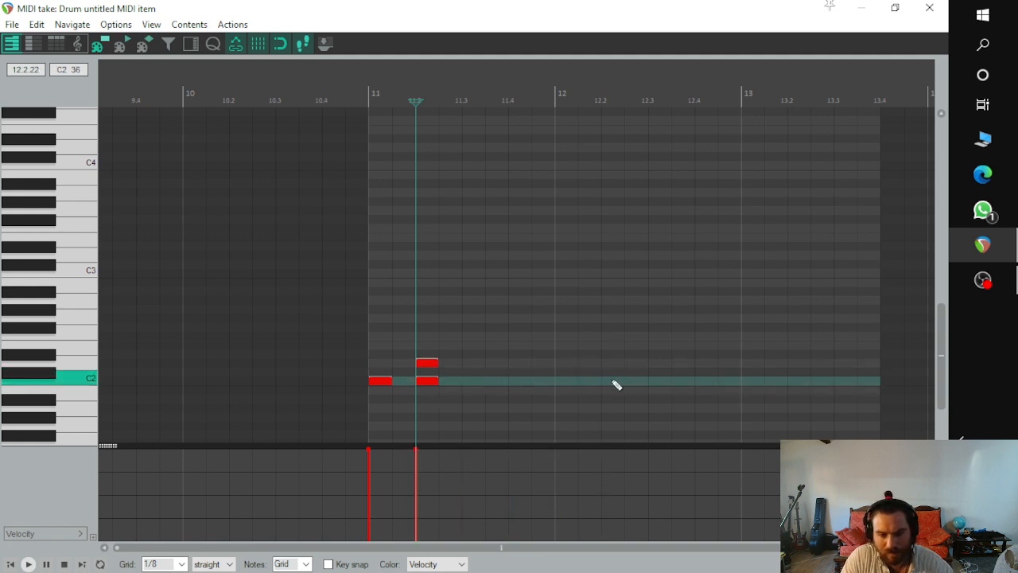
Step: Move the C2 note at 11.2 to 11.3 and add a D2 note at 11.4
{"action": "left_click_drag", "start_coordinate": [425, 384], "coordinate": [472, 383]}
{"action": "left_click", "coordinate": [513, 365]}
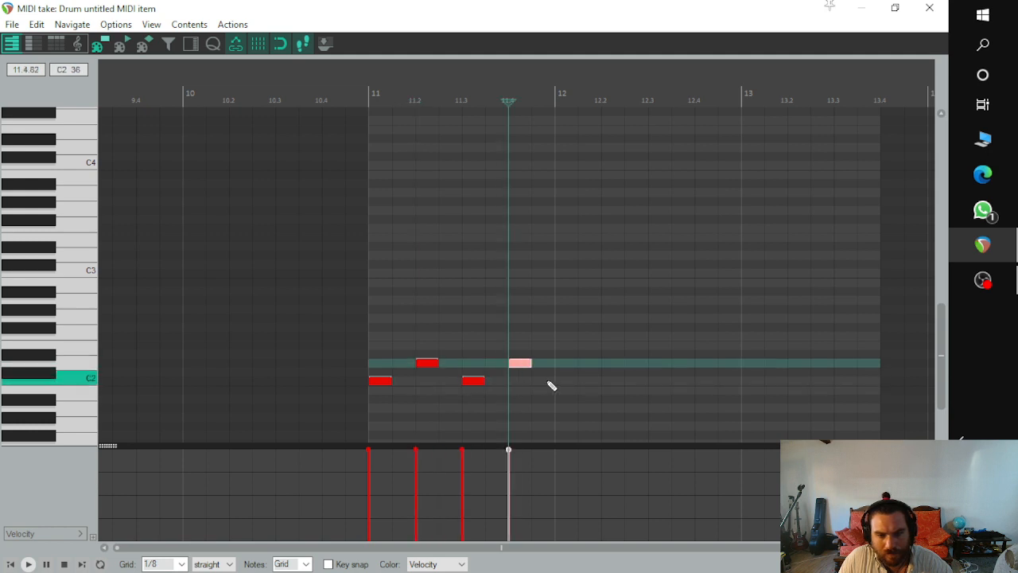
Step: Extend the alternating pattern with C2 notes at 12.1, 12.3 and 13.1 and D2 notes at 12.2 and 12.4, leaving 13.2 empty
{"action": "left_click", "coordinate": [562, 382]}
{"action": "left_click", "coordinate": [617, 365]}
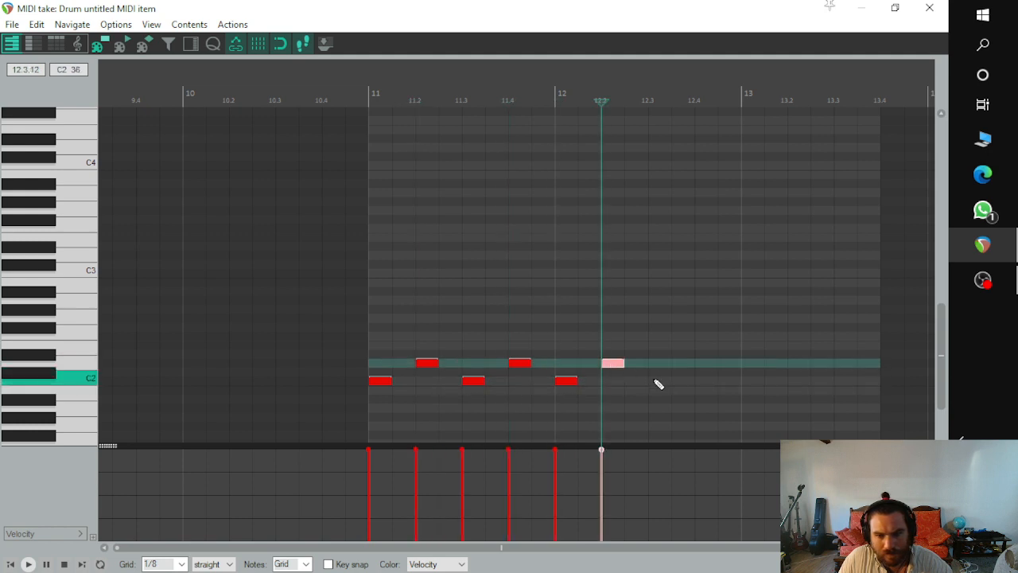
{"action": "left_click", "coordinate": [657, 380]}
{"action": "left_click", "coordinate": [707, 364]}
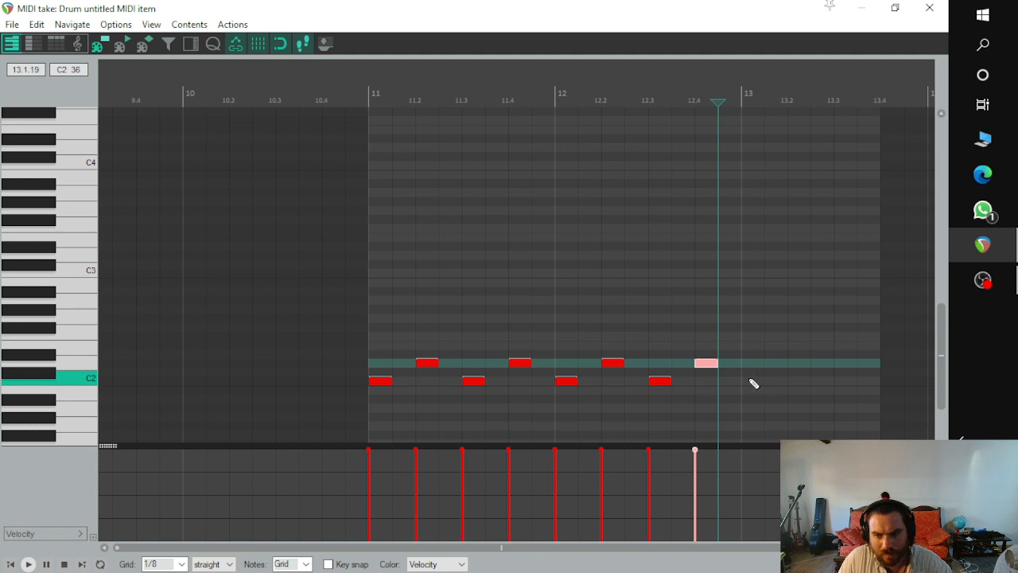
{"action": "left_click", "coordinate": [752, 380]}
{"action": "left_click", "coordinate": [800, 363]}
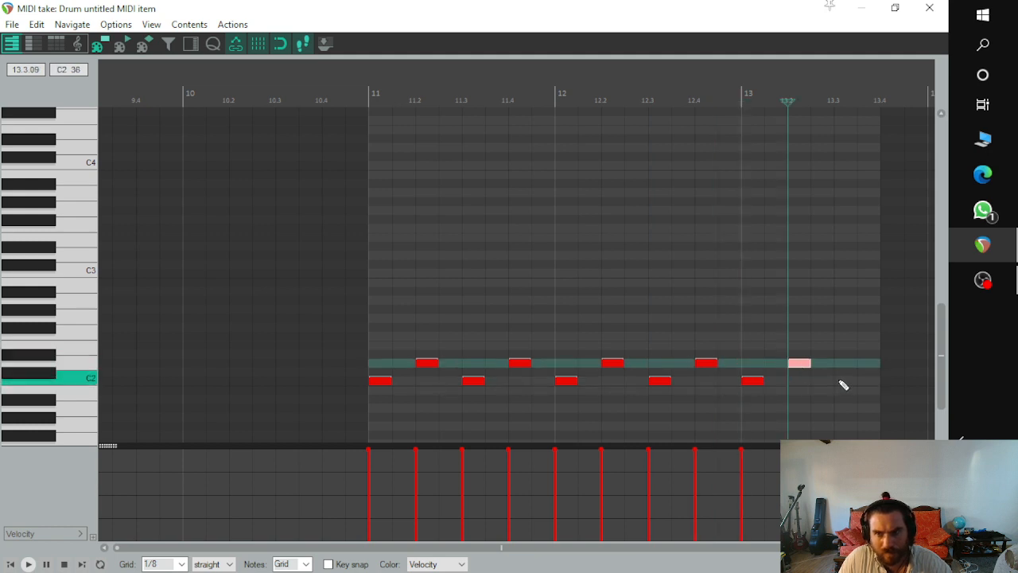
{"action": "double_click", "coordinate": [800, 364]}
Step: Play the alternating pattern from just before measure 11 and stop playback
{"action": "left_click", "coordinate": [355, 100]}
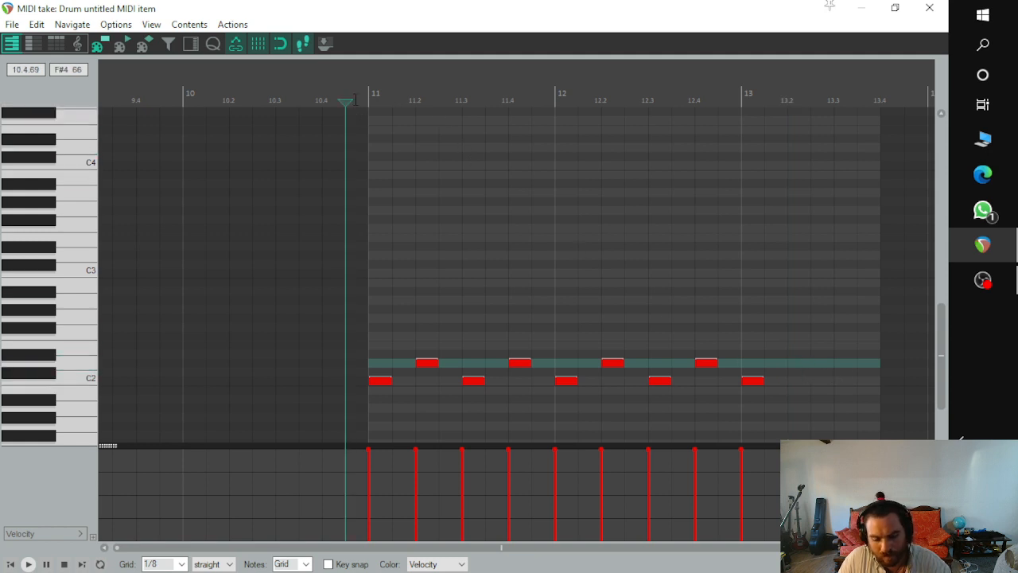
{"action": "key", "text": "space"}
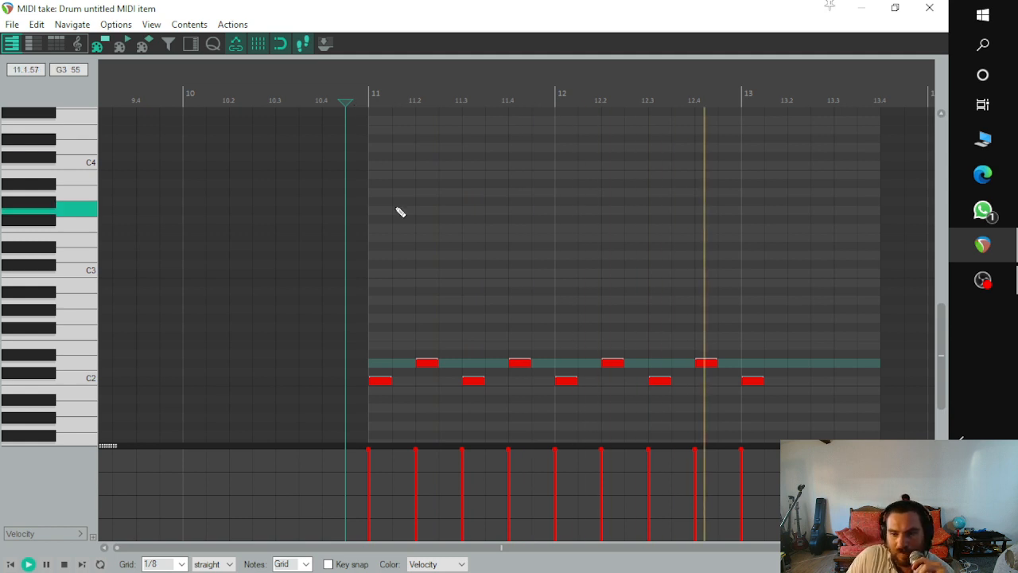
{"action": "key", "text": "space"}
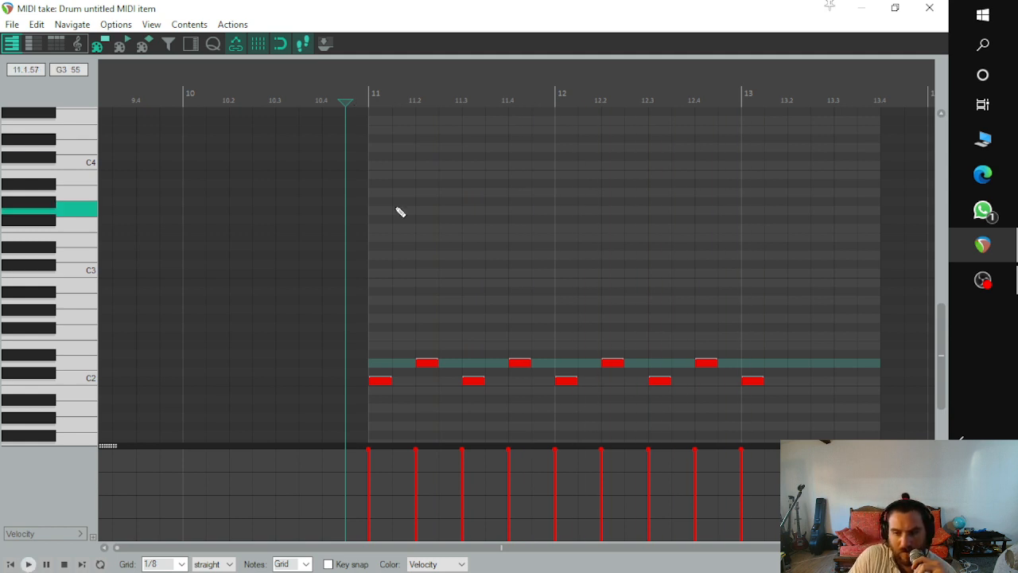
Step: Replace the C2 note at 13.1 with one at 12.4.50, and shorten the Drum item in the arrangement to end at 13.1.00
{"action": "double_click", "coordinate": [729, 384]}
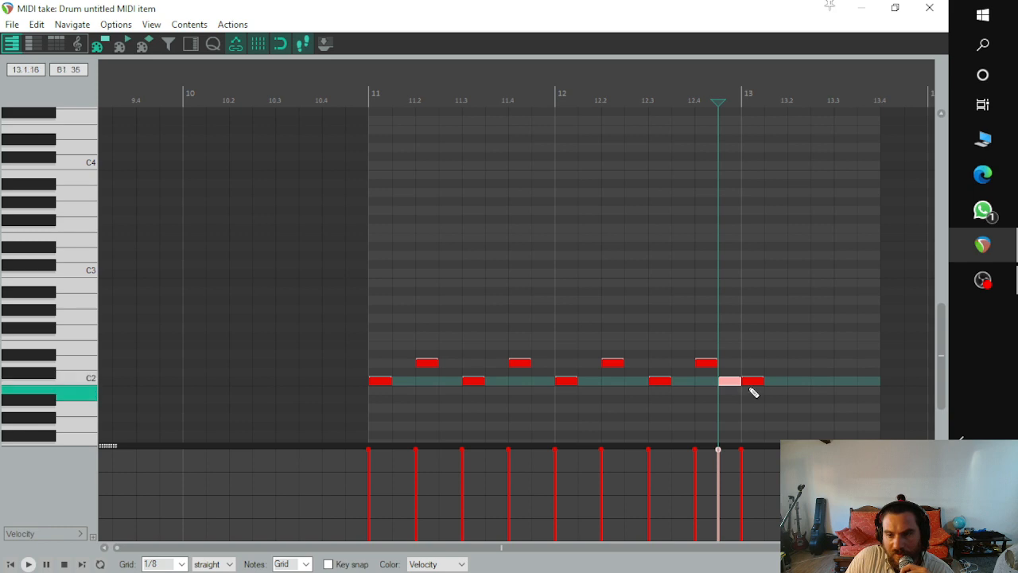
{"action": "double_click", "coordinate": [756, 384]}
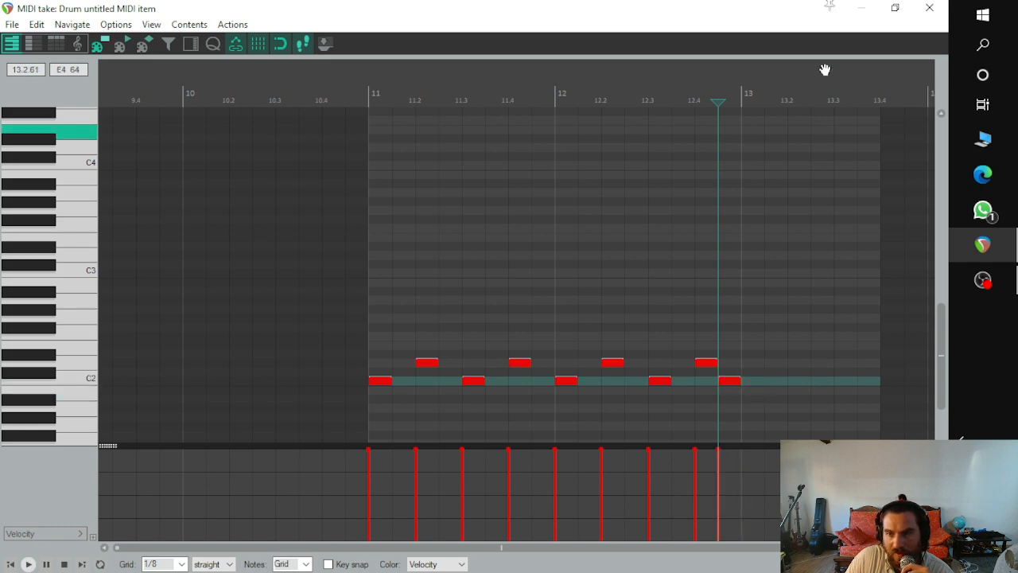
{"action": "left_click", "coordinate": [929, 9]}
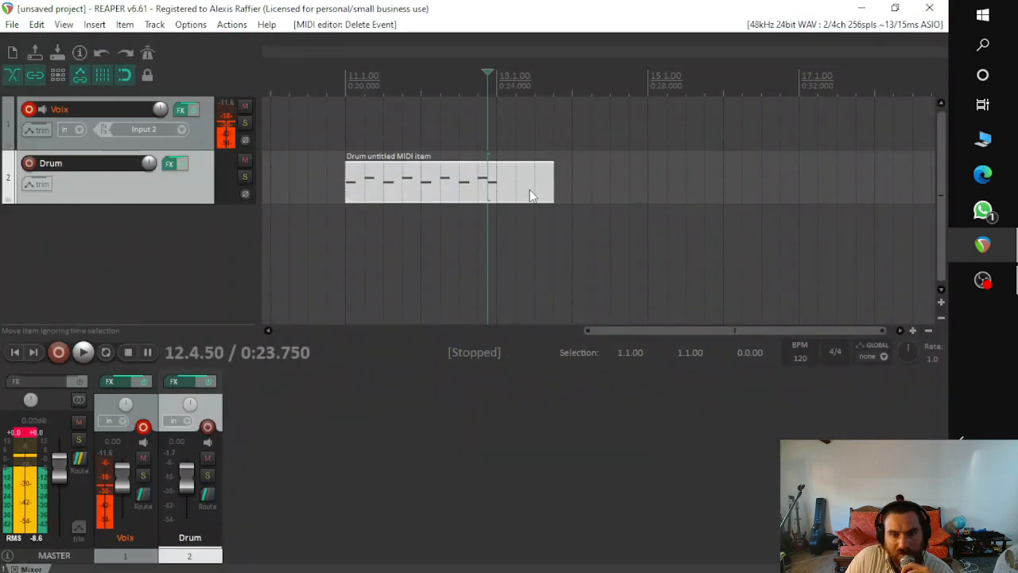
{"action": "left_click_drag", "start_coordinate": [552, 190], "coordinate": [496, 191]}
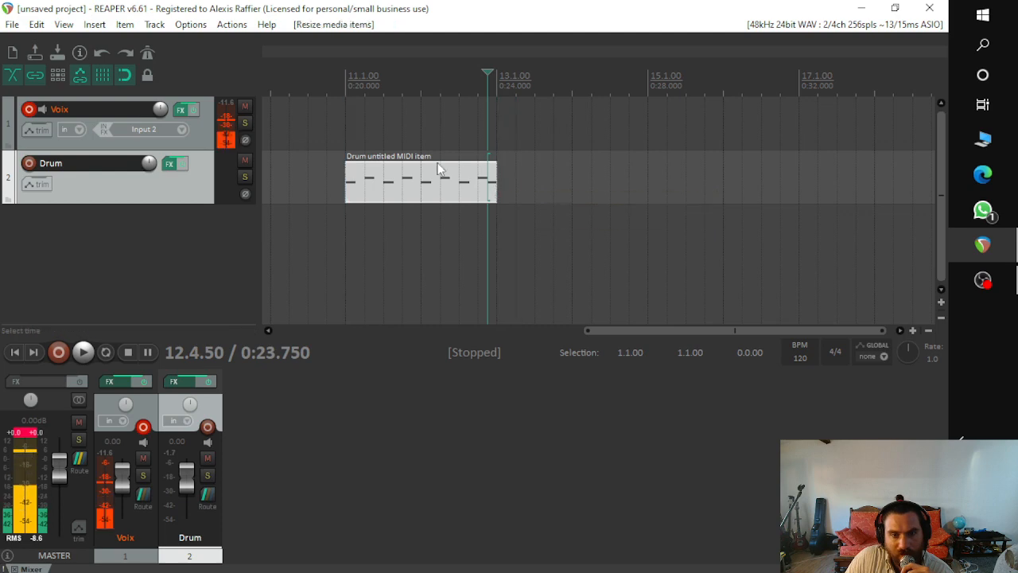
Step: Set the time selection over the whole Drum item, from 11.1.00 to 13.1.00
{"action": "left_click", "coordinate": [343, 96]}
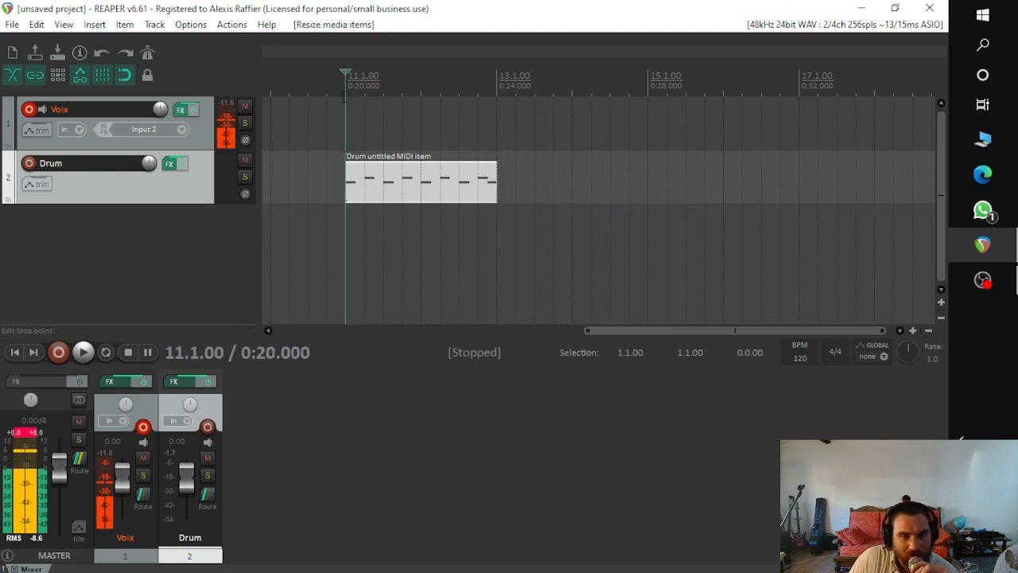
{"action": "left_click_drag", "start_coordinate": [345, 96], "coordinate": [372, 98]}
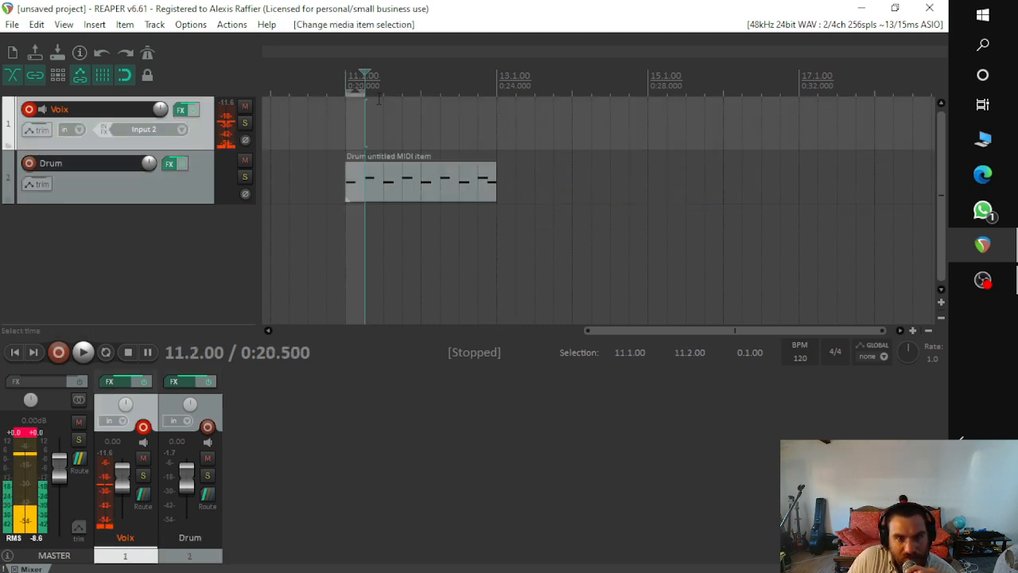
{"action": "left_click_drag", "start_coordinate": [308, 119], "coordinate": [341, 124]}
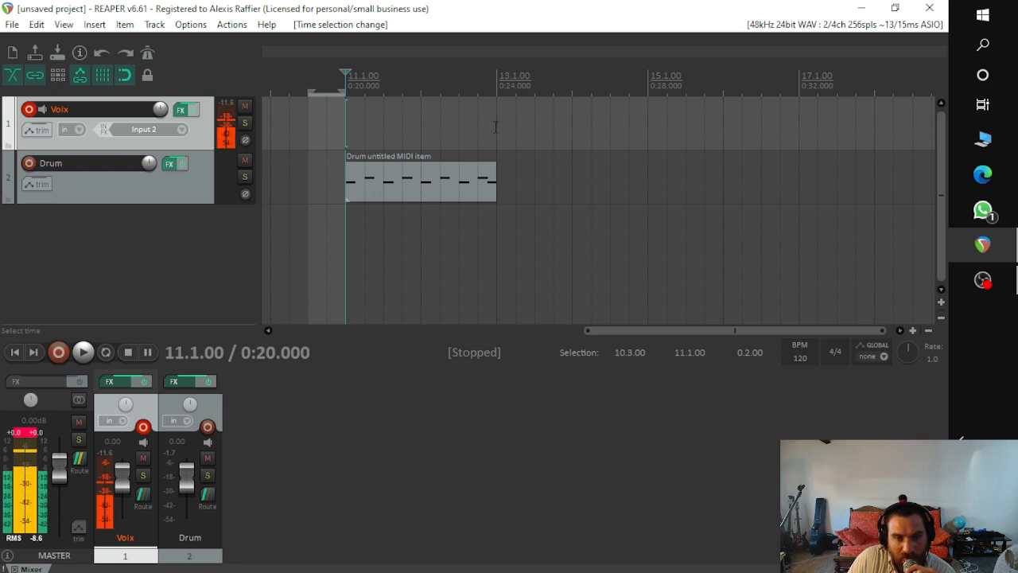
{"action": "left_click_drag", "start_coordinate": [494, 127], "coordinate": [345, 122]}
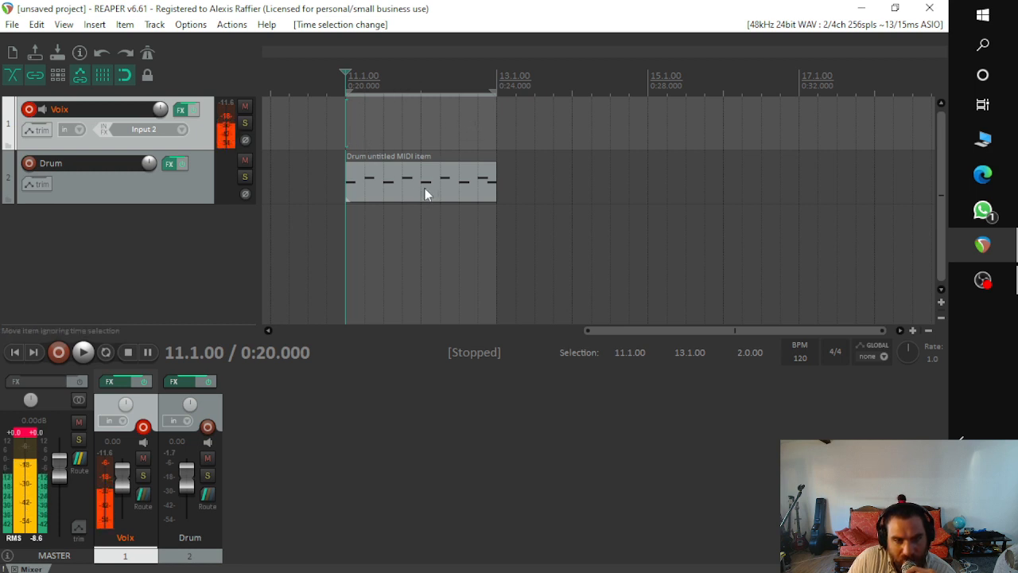
Step: Turn on repeat, play the selected range as a loop and stop playback
{"action": "left_click", "coordinate": [106, 352]}
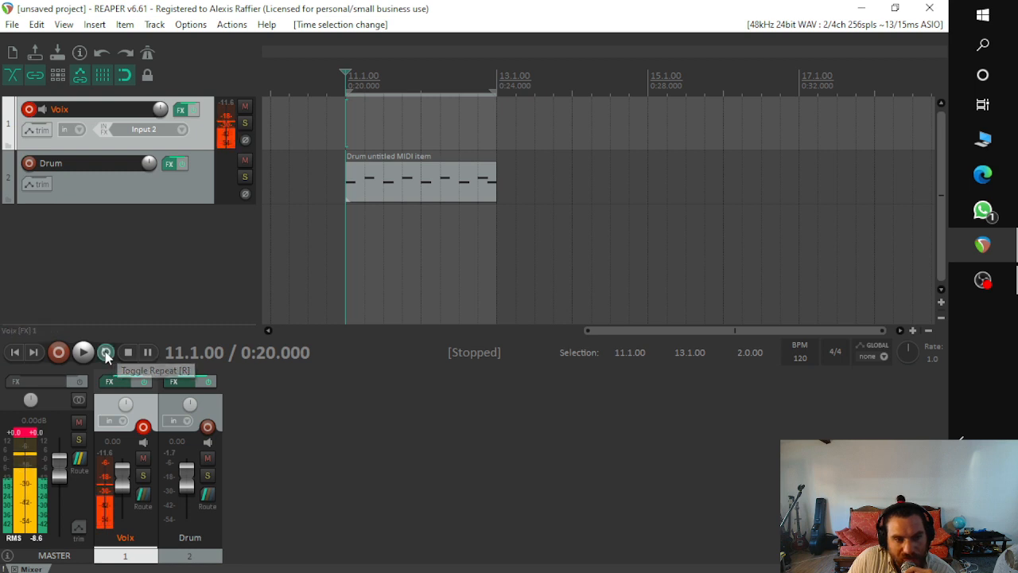
{"action": "key", "text": "space"}
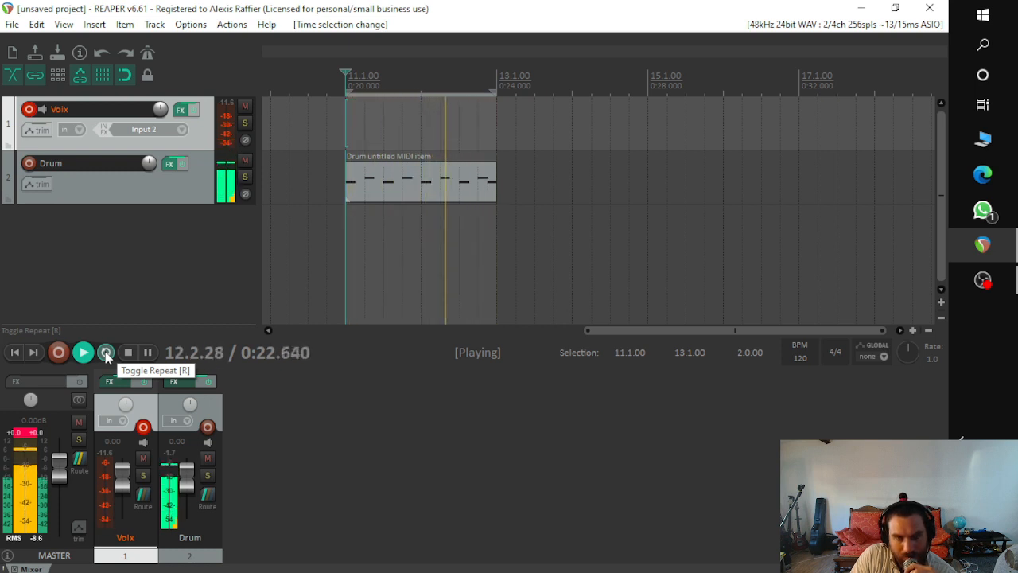
{"action": "key", "text": "space"}
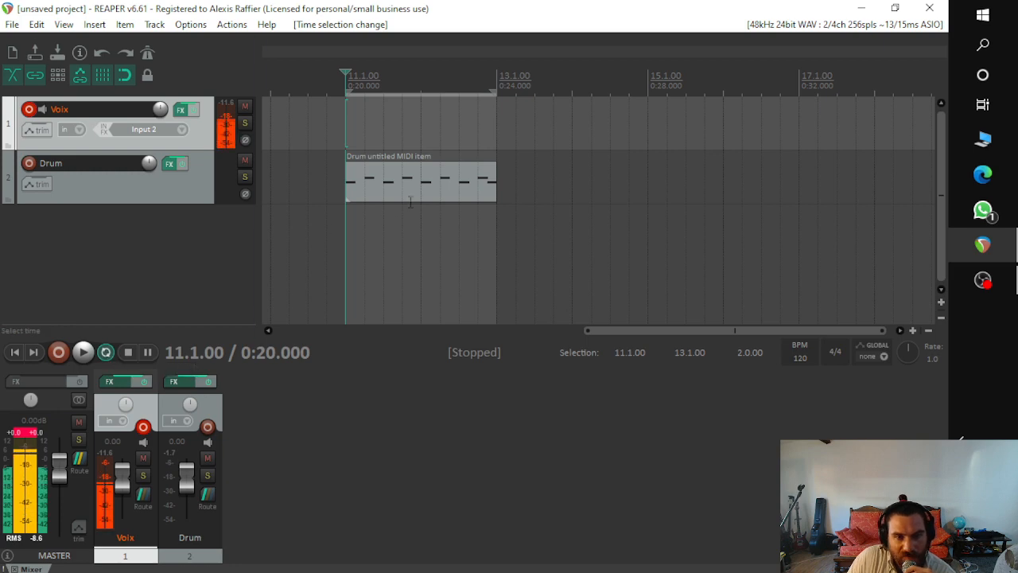
Step: Reopen the Drum item for MIDI editing and add a 1/8 G3 note at 11.1
{"action": "double_click", "coordinate": [411, 198]}
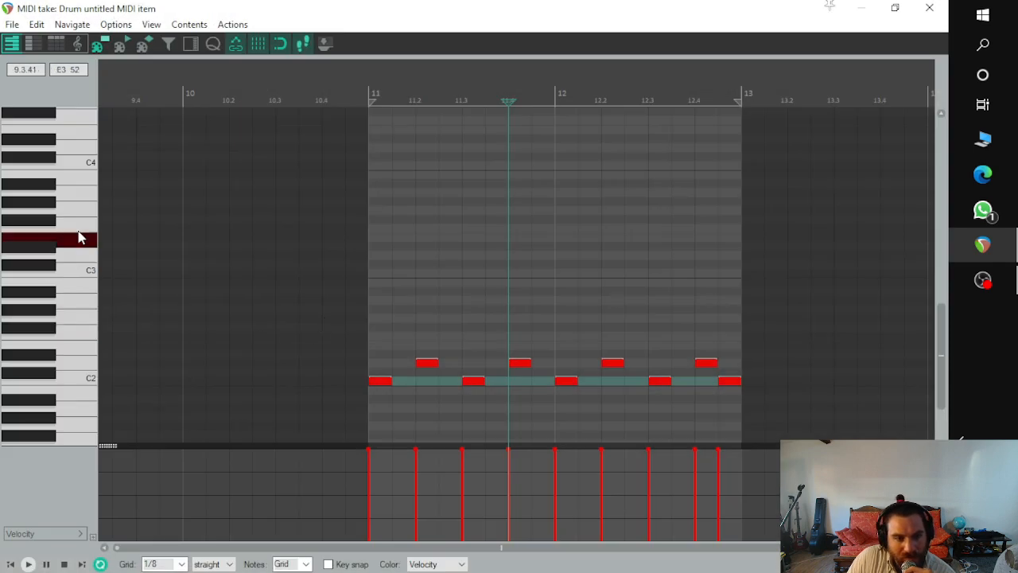
{"action": "left_click", "coordinate": [96, 211]}
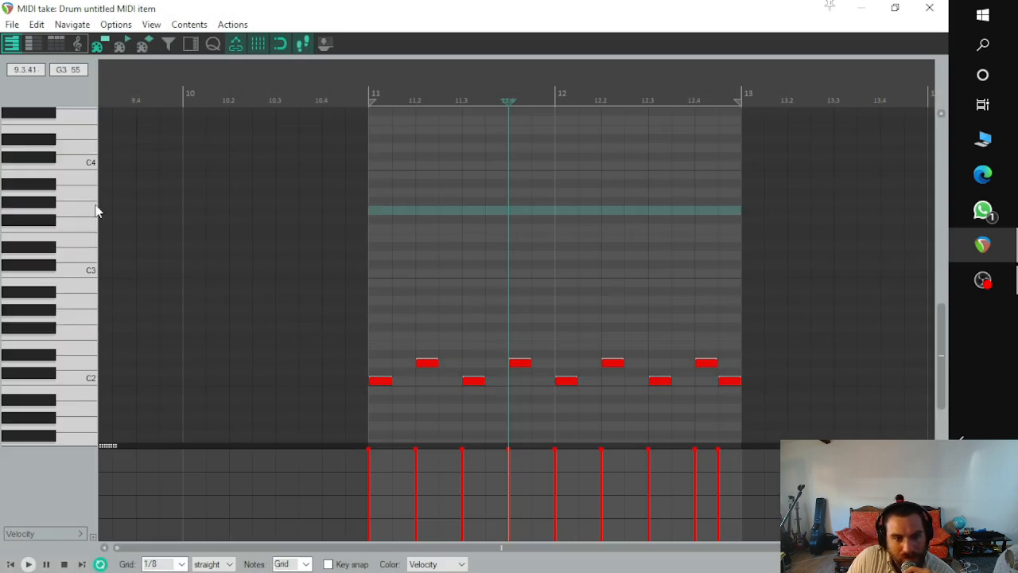
{"action": "left_click", "coordinate": [379, 212]}
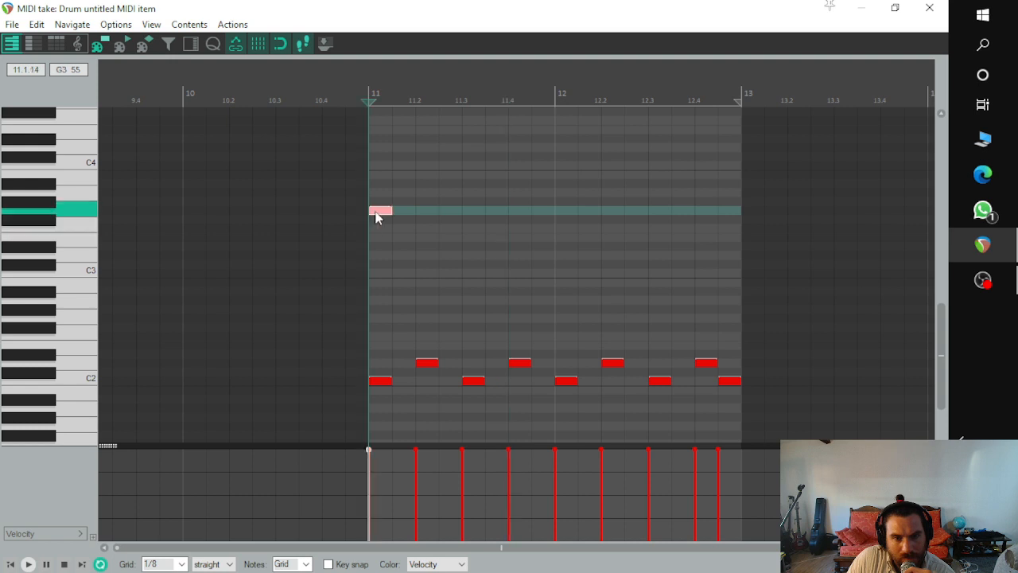
Step: Audition the drum sounds on the keyboard down to the low keys, and add 1/8 D1 notes on every beat from 11.2 through 12.4
{"action": "left_click", "coordinate": [84, 254]}
{"action": "left_click", "coordinate": [79, 212]}
{"action": "scroll", "coordinate": [79, 212], "scroll_direction": "up", "scroll_amount": 3}
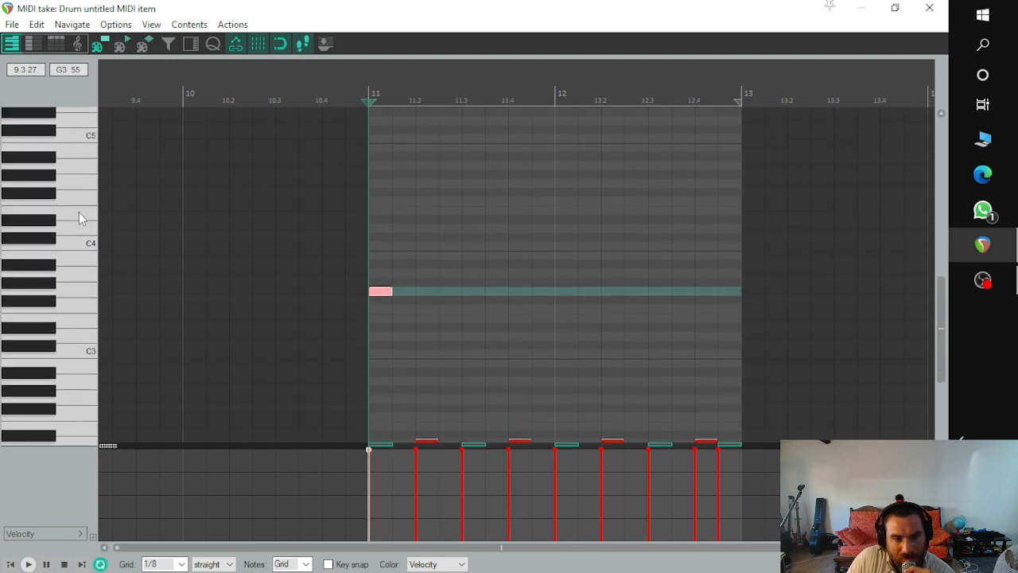
{"action": "left_click_drag", "start_coordinate": [79, 205], "coordinate": [85, 427]}
{"action": "scroll", "coordinate": [77, 268], "scroll_direction": "down", "scroll_amount": 5}
{"action": "scroll", "coordinate": [86, 426], "scroll_direction": "down", "scroll_amount": 1}
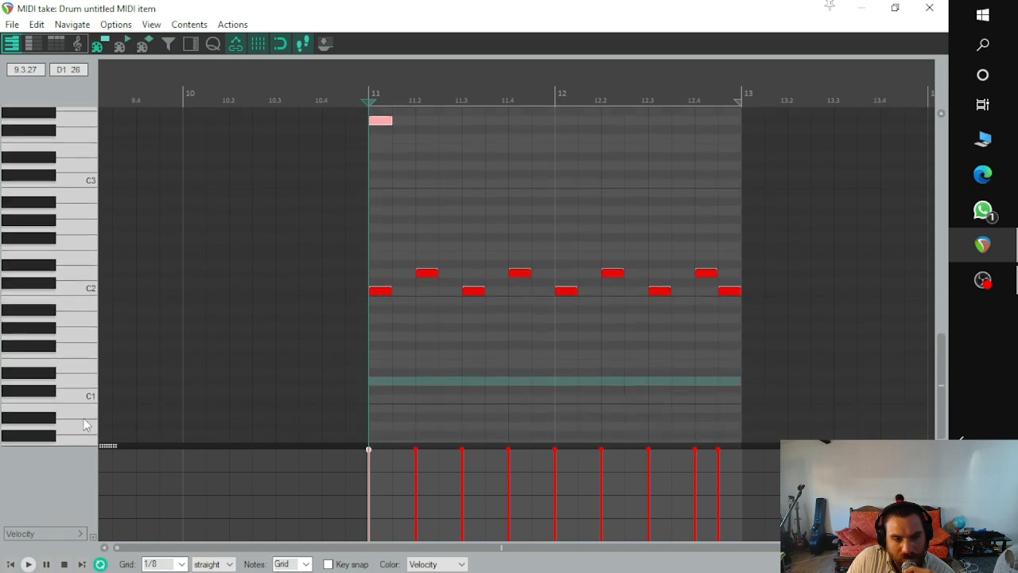
{"action": "left_click", "coordinate": [422, 381]}
{"action": "left_click", "coordinate": [473, 382]}
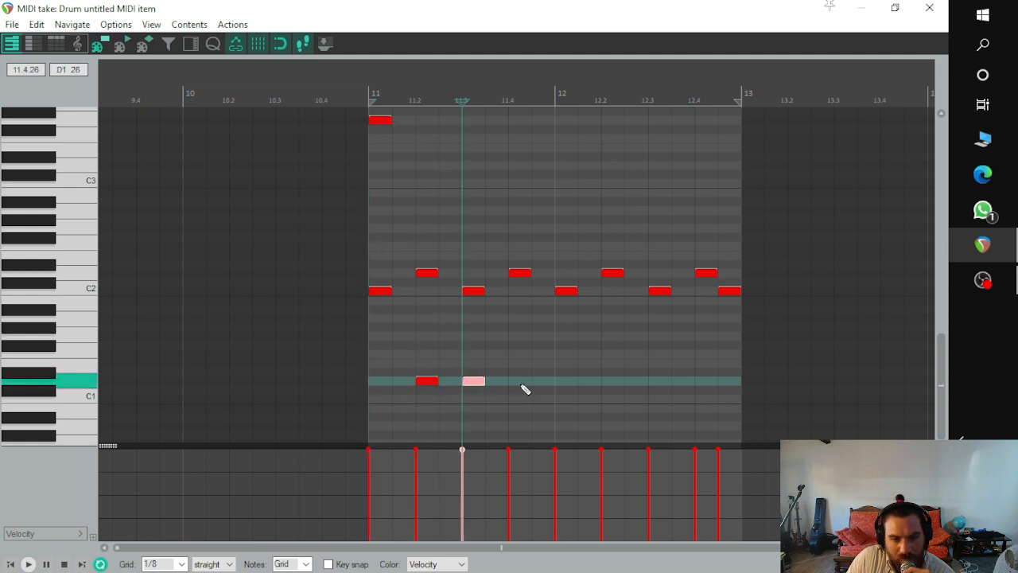
{"action": "left_click", "coordinate": [521, 382]}
{"action": "left_click", "coordinate": [567, 383]}
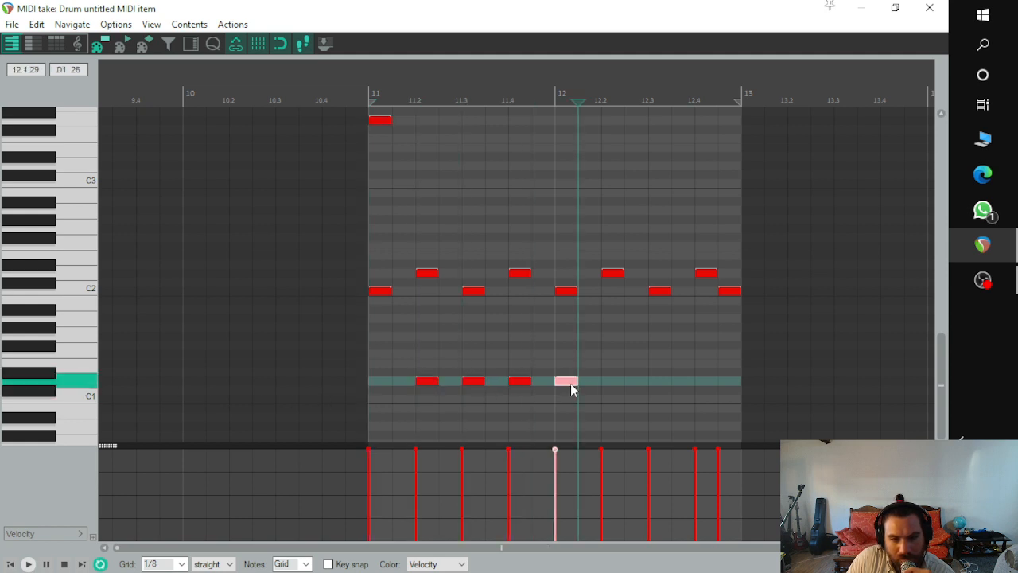
{"action": "left_click", "coordinate": [613, 382]}
{"action": "left_click", "coordinate": [660, 383]}
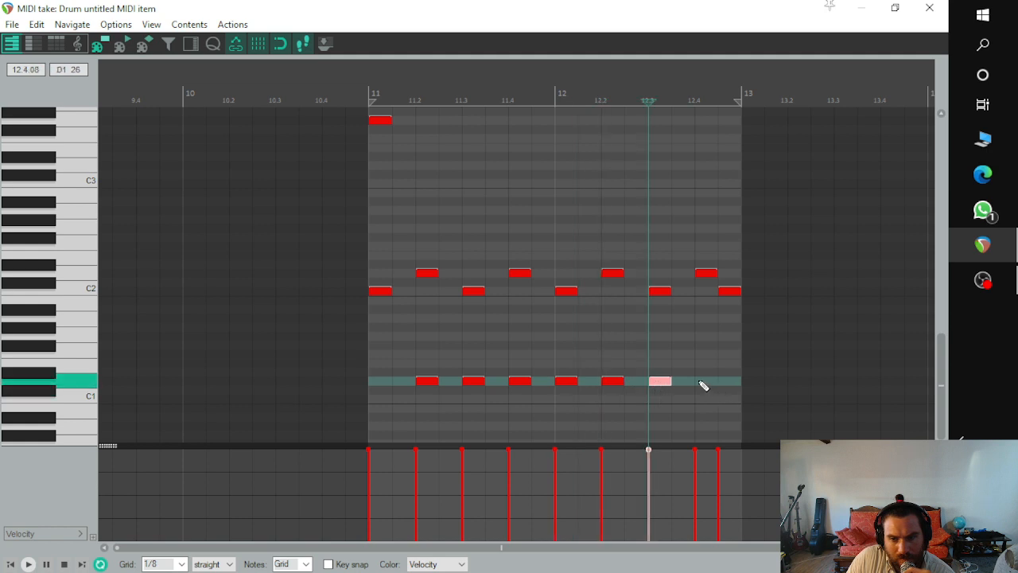
{"action": "left_click", "coordinate": [700, 383]}
{"action": "left_click", "coordinate": [707, 383]}
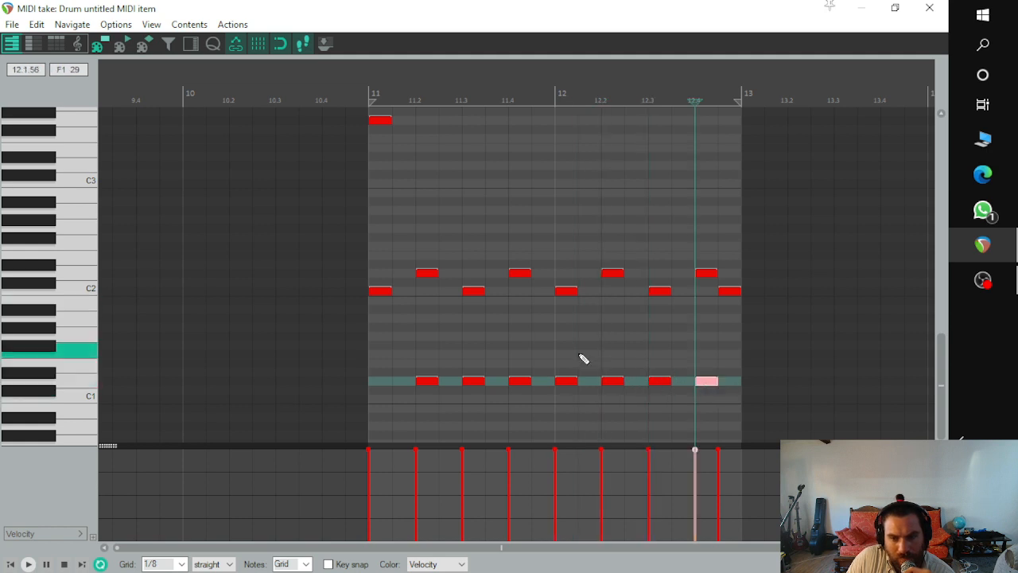
Step: Listen to the layered pattern from just before measure 11, and add a 1/8 G1 note at 12.4.50
{"action": "left_click", "coordinate": [341, 101]}
{"action": "key", "text": "space"}
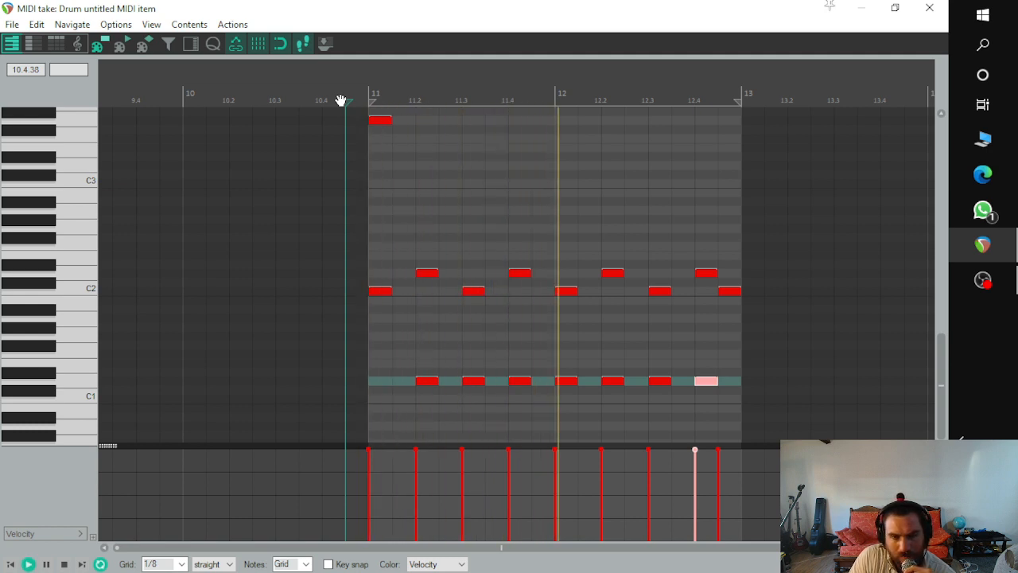
{"action": "key", "text": "space"}
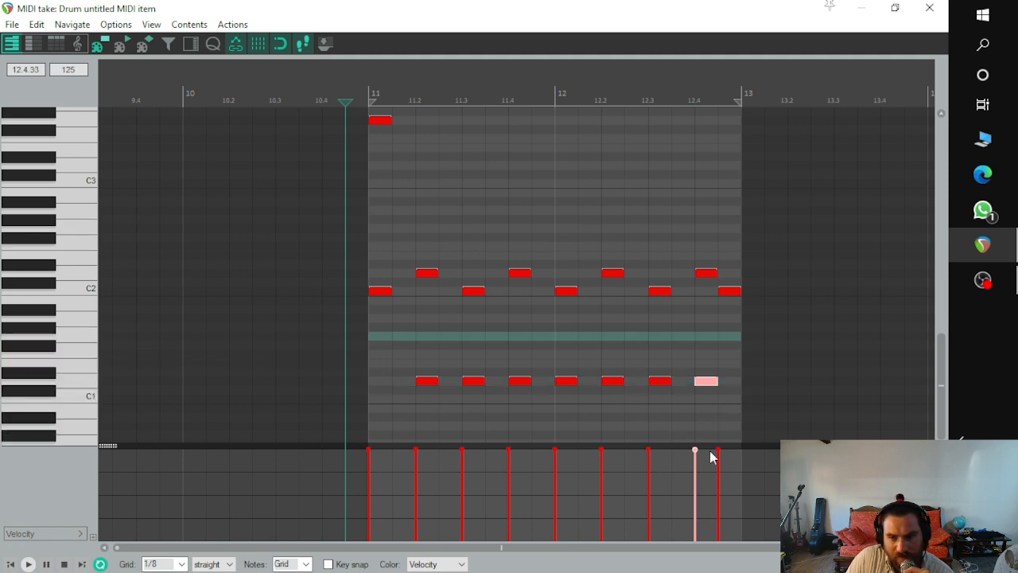
{"action": "left_click", "coordinate": [736, 337]}
{"action": "left_click", "coordinate": [737, 338]}
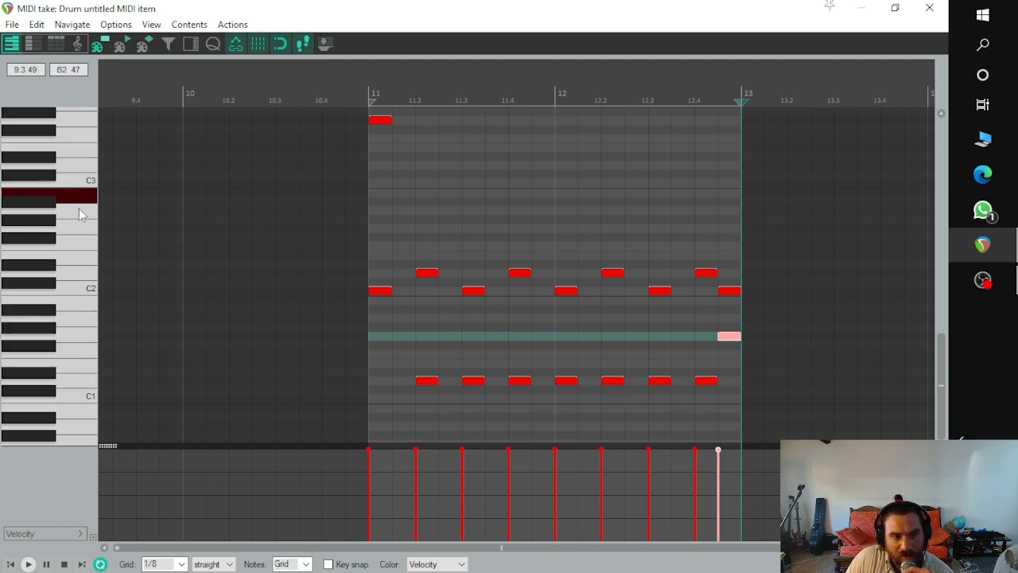
Step: Audition the higher keys and add four consecutive 1/8 F3 notes from 12.1 up to 12.3
{"action": "scroll", "coordinate": [73, 229], "scroll_direction": "up", "scroll_amount": 3}
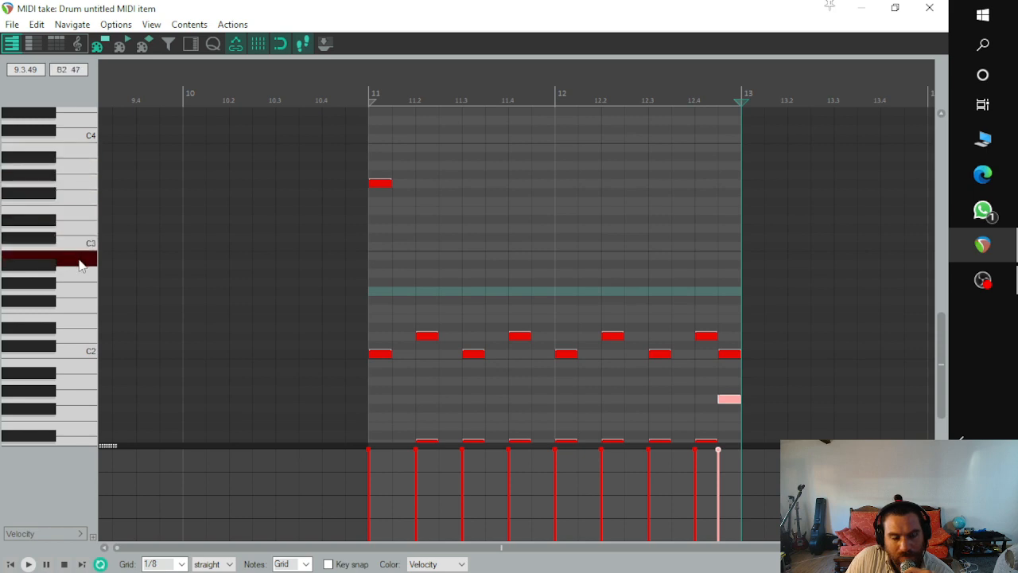
{"action": "scroll", "coordinate": [85, 247], "scroll_direction": "up", "scroll_amount": 2}
{"action": "scroll", "coordinate": [84, 236], "scroll_direction": "up", "scroll_amount": 2}
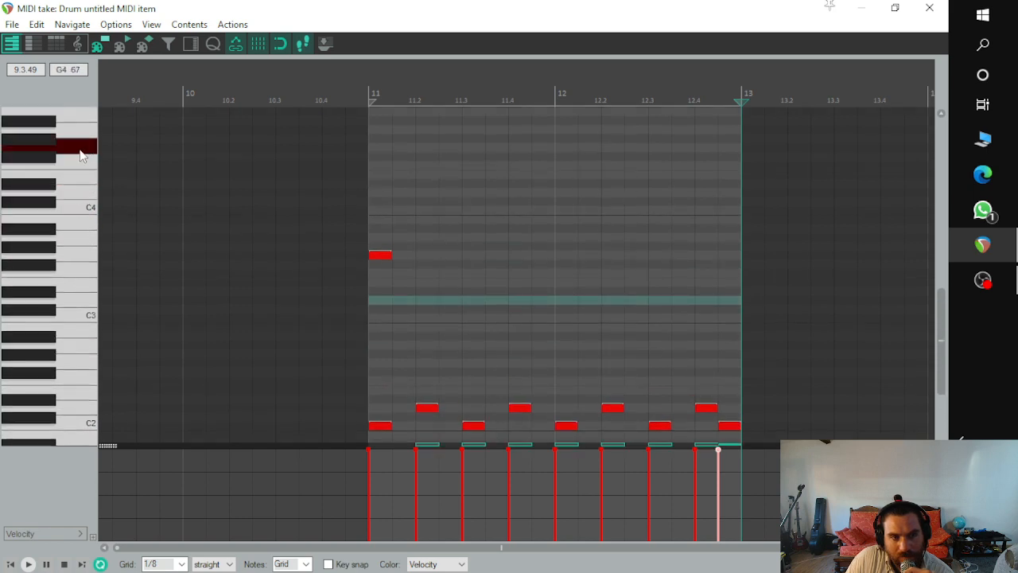
{"action": "left_click", "coordinate": [65, 269]}
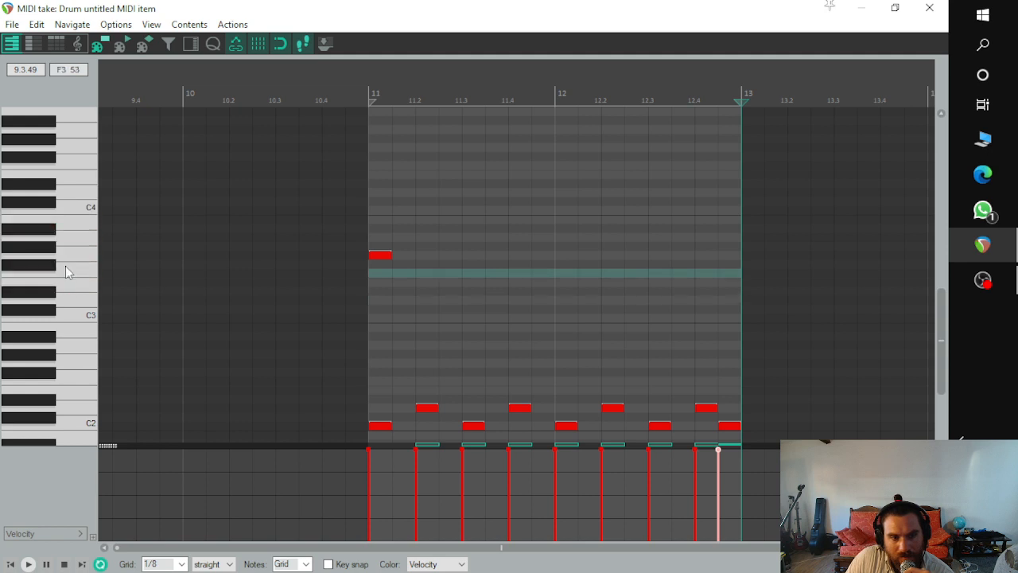
{"action": "left_click", "coordinate": [559, 274]}
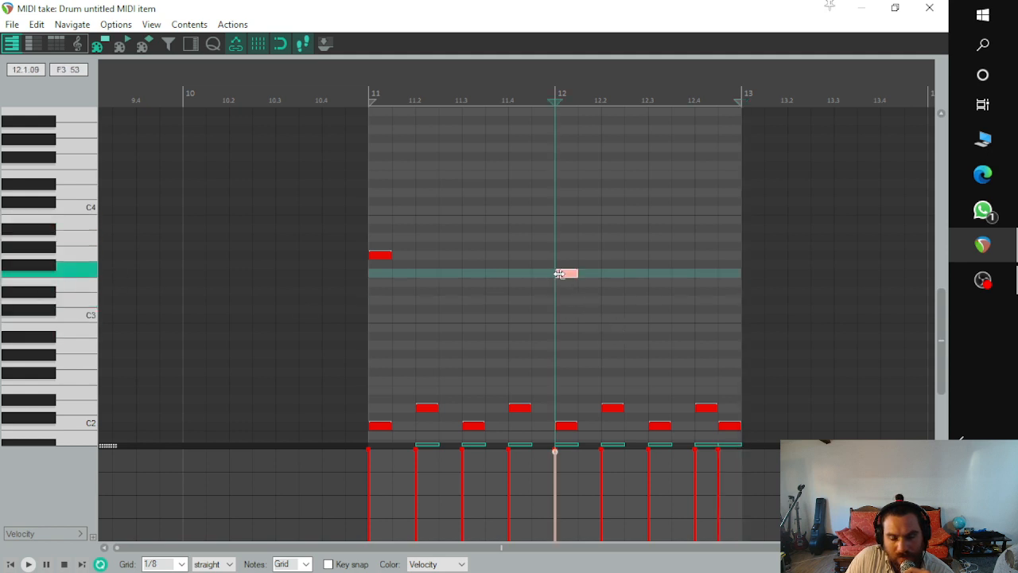
{"action": "left_click", "coordinate": [590, 275]}
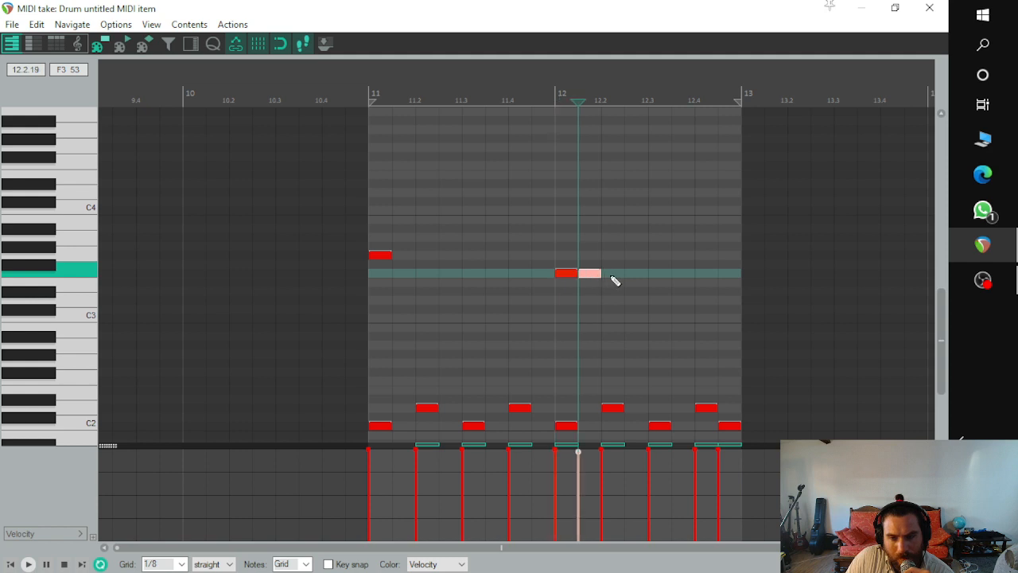
{"action": "left_click", "coordinate": [614, 279]}
{"action": "left_click", "coordinate": [640, 278]}
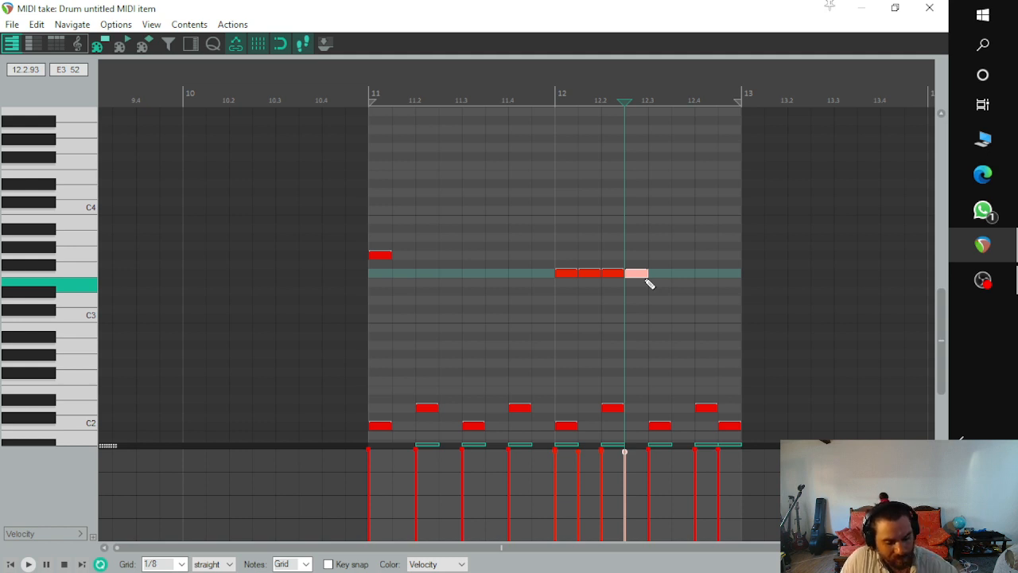
Step: Set the grid to 1/16 and shorten the four consecutive F3 notes at the start of measure 12 to 1/16 each
{"action": "left_click", "coordinate": [563, 274], "text": "shift"}
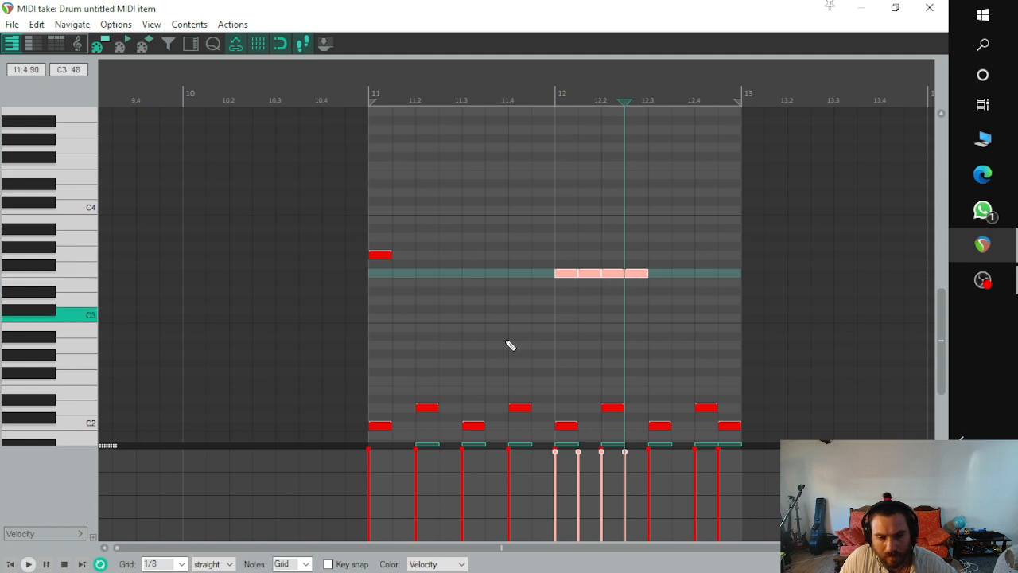
{"action": "left_click", "coordinate": [176, 565]}
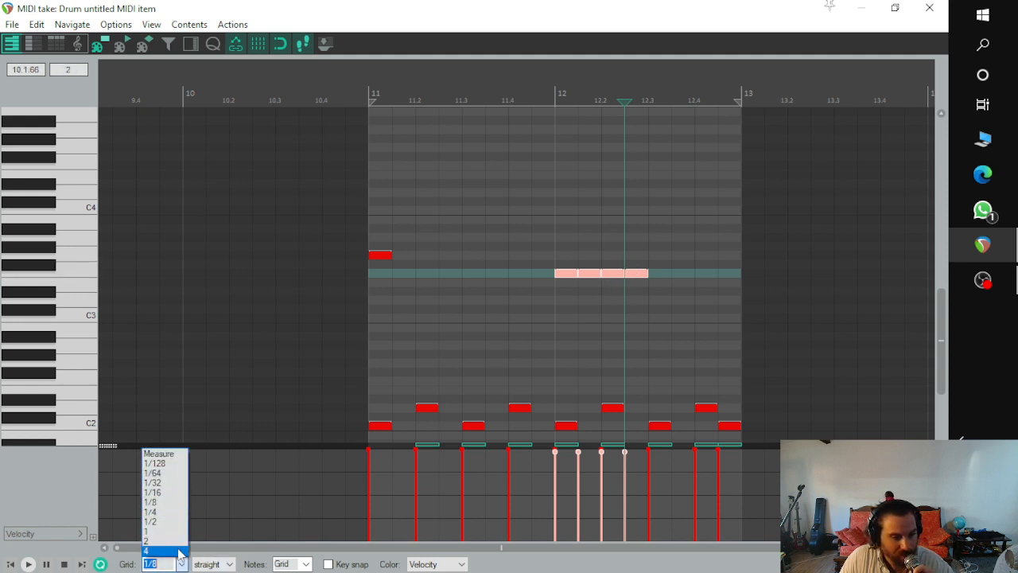
{"action": "left_click", "coordinate": [175, 494]}
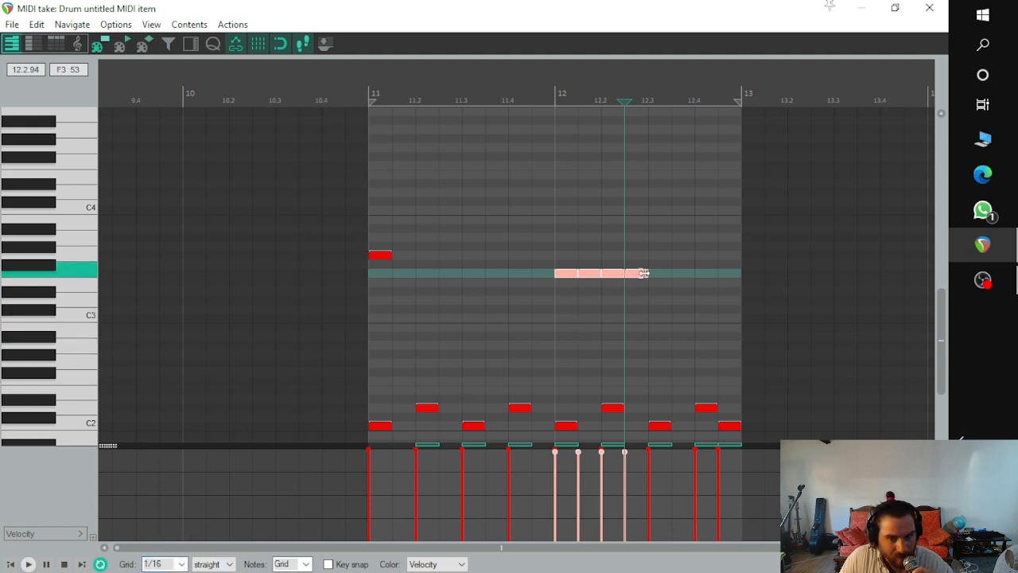
{"action": "left_click", "coordinate": [590, 300]}
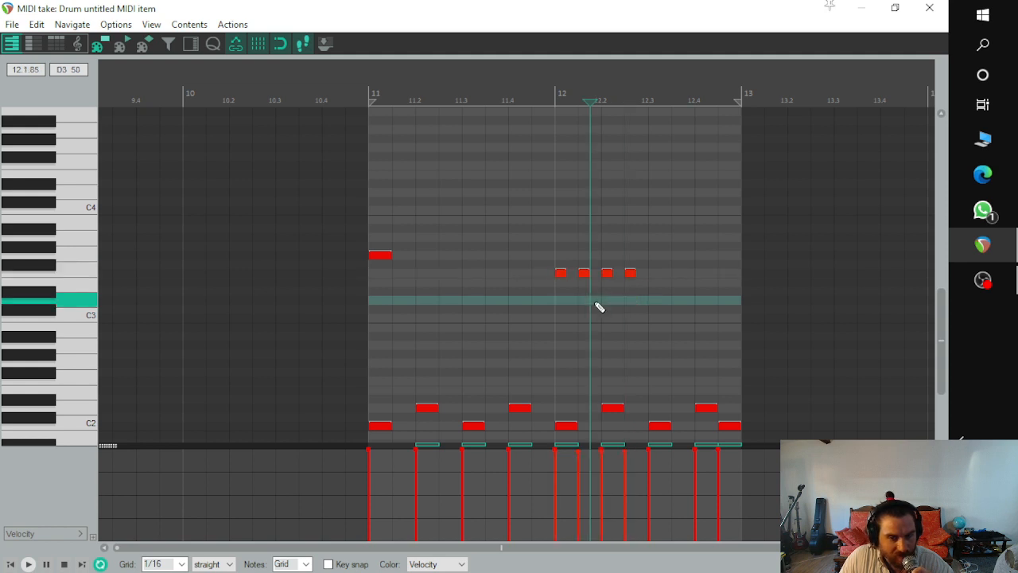
Step: Copy the four 1/16 F3 notes and paste them into the gaps between the originals, starting at 12.1.25
{"action": "left_click", "coordinate": [559, 274]}
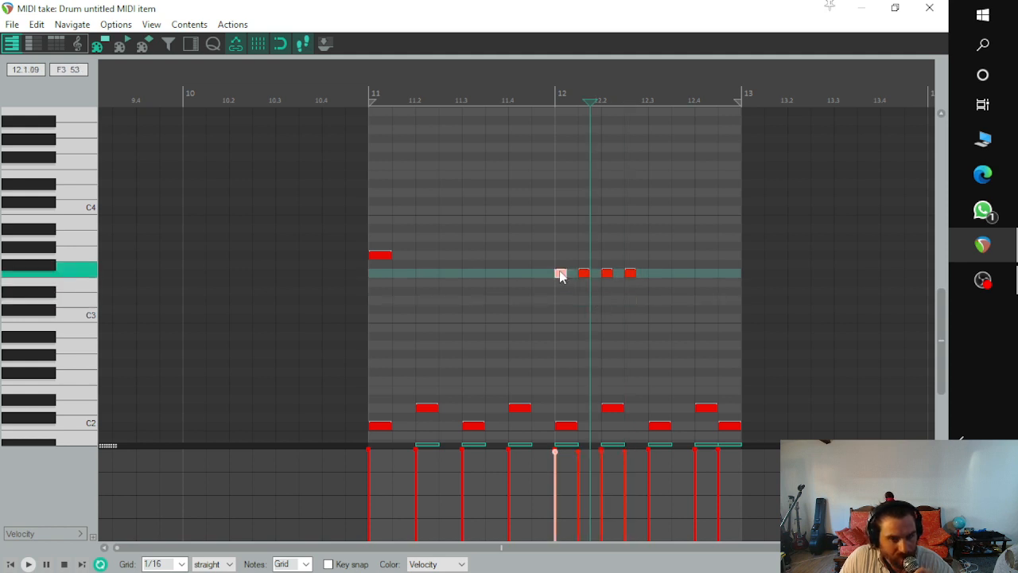
{"action": "left_click", "coordinate": [631, 273], "text": "shift"}
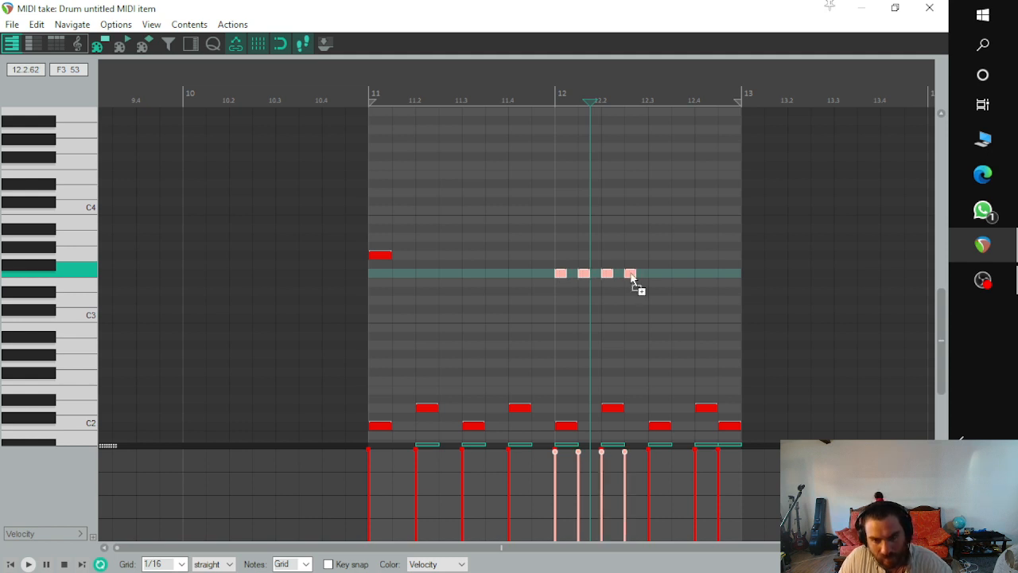
{"action": "left_click", "coordinate": [562, 102]}
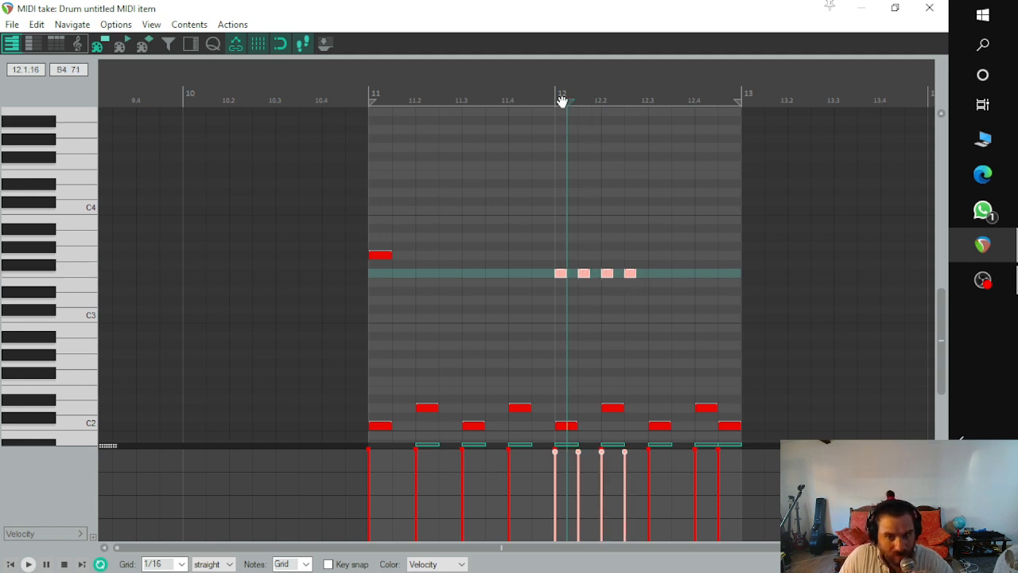
{"action": "key", "text": "ctrl+v"}
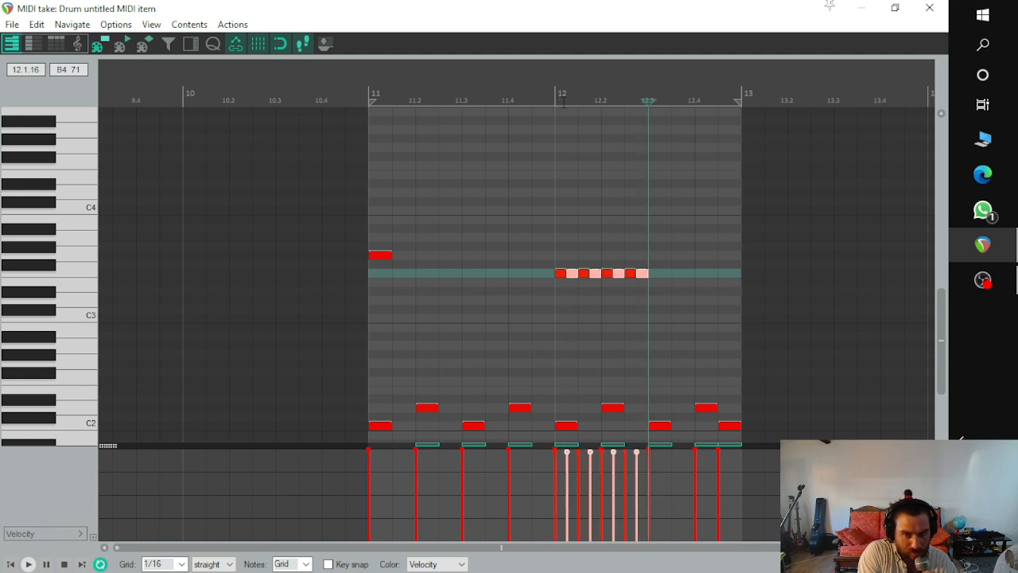
Step: Move the four pasted F3 notes down to E3 so they alternate with the originals
{"action": "mouse_move", "coordinate": [577, 273]}
{"action": "left_mouse_down"}
{"action": "mouse_move", "coordinate": [572, 289]}
{"action": "mouse_move", "coordinate": [572, 275]}
{"action": "left_mouse_up"}
{"action": "left_click", "coordinate": [559, 275]}
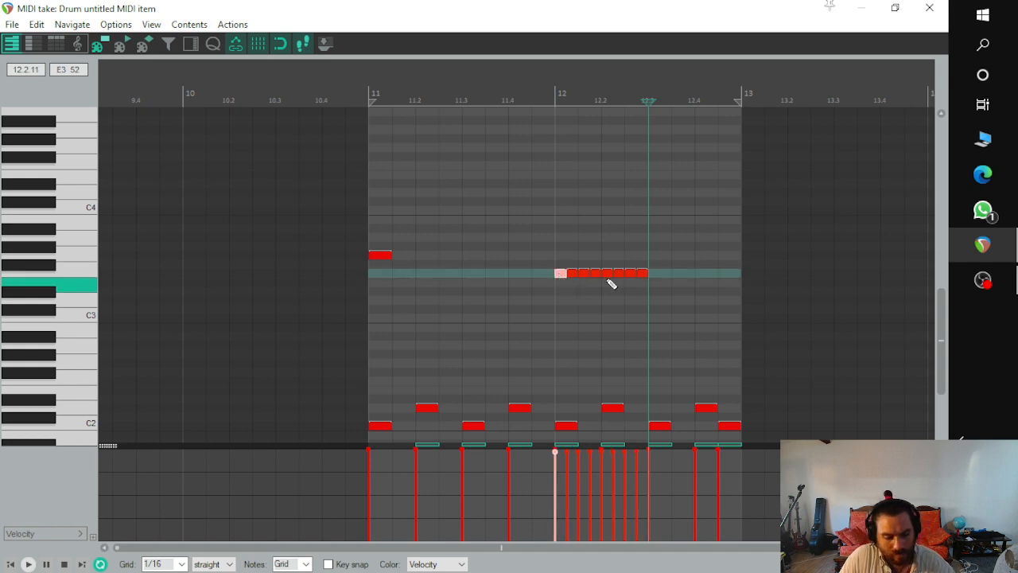
{"action": "key", "text": "ctrl+z"}
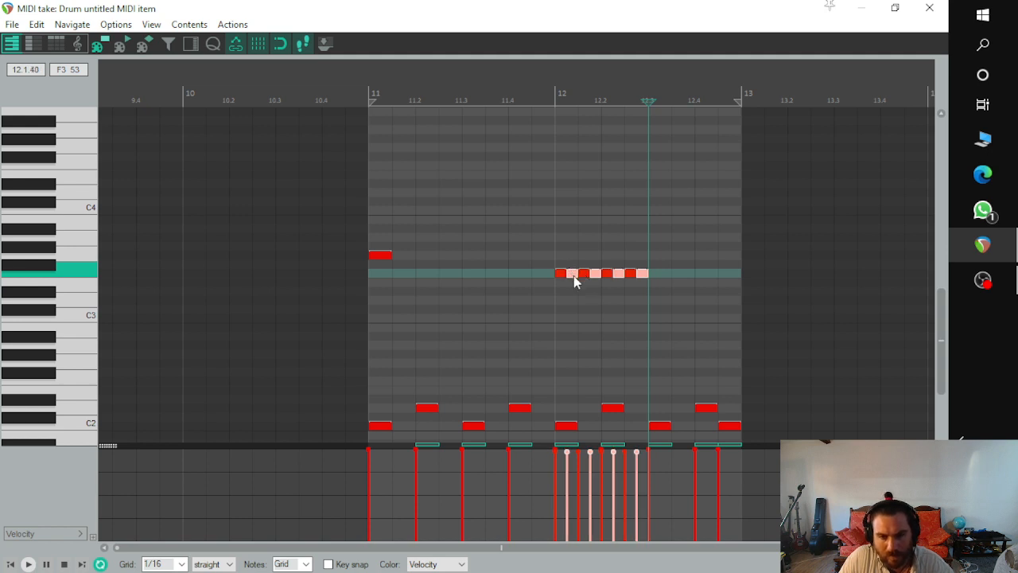
{"action": "left_click_drag", "start_coordinate": [574, 275], "coordinate": [573, 284]}
Step: Listen to the alternating F3 and E3 hits from just before measure 12
{"action": "left_click", "coordinate": [539, 101]}
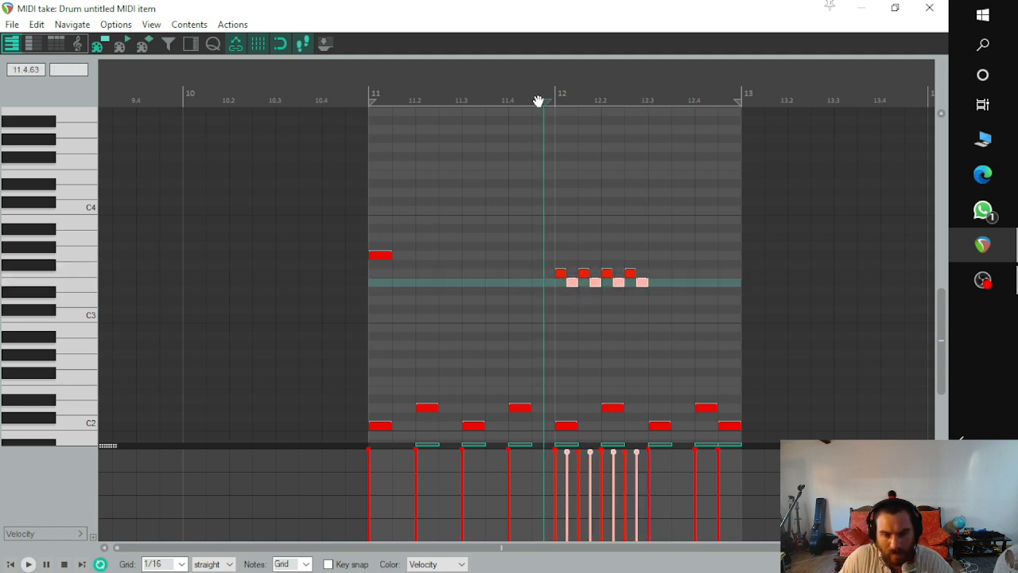
{"action": "key", "text": "space"}
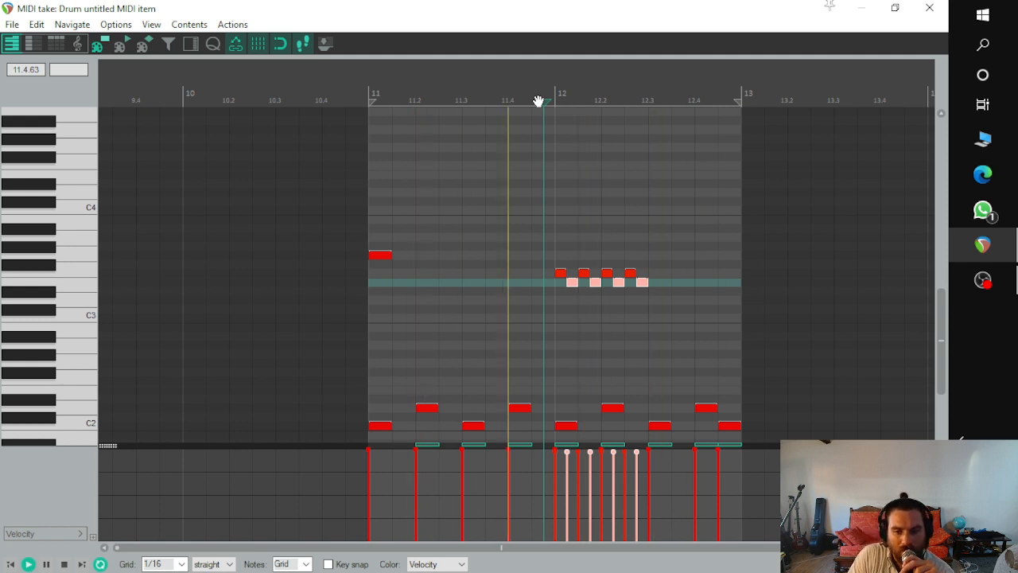
{"action": "scroll", "coordinate": [807, 230], "scroll_direction": "down", "scroll_amount": 3}
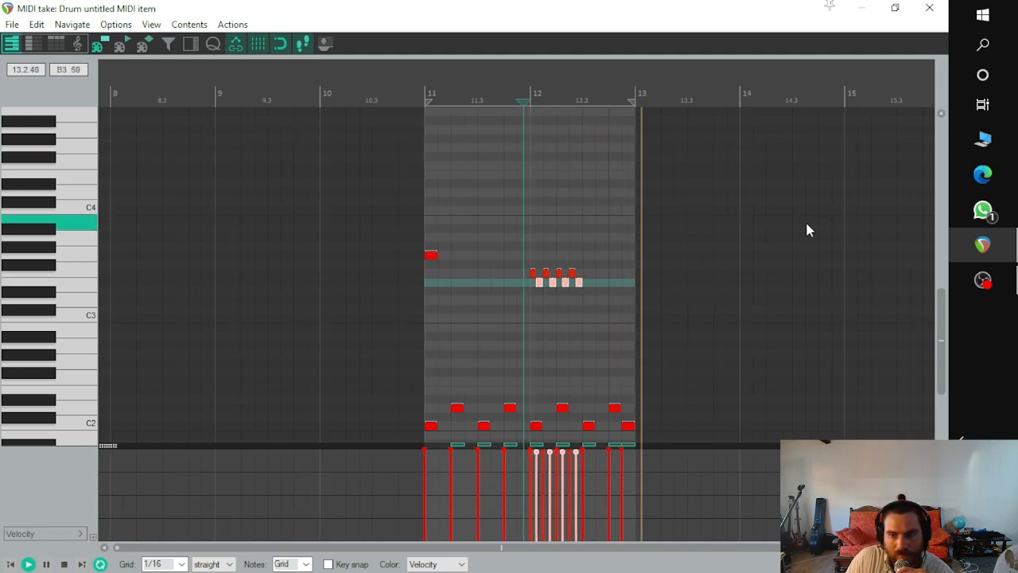
{"action": "key", "text": "space"}
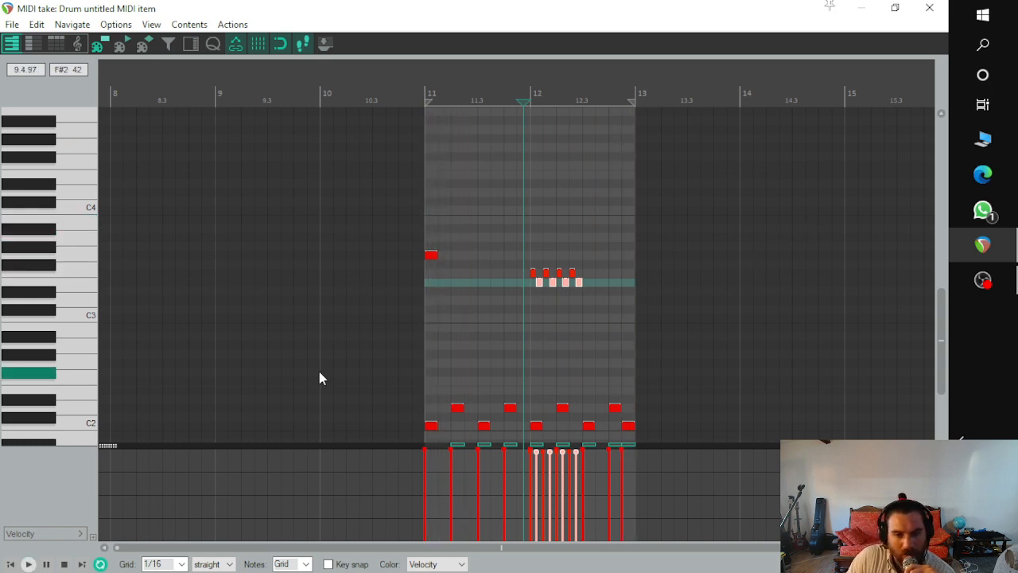
Step: Listen to the pattern from 10.4.50 and delete the D1 notes at 12.1 and 12.2
{"action": "scroll", "coordinate": [60, 381], "scroll_direction": "down", "scroll_amount": 4}
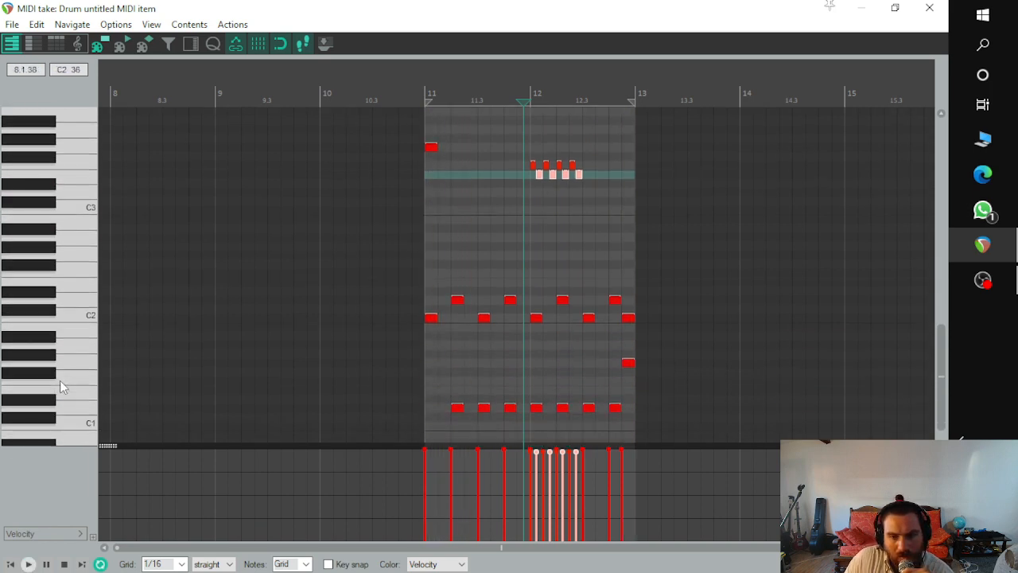
{"action": "left_click", "coordinate": [411, 102]}
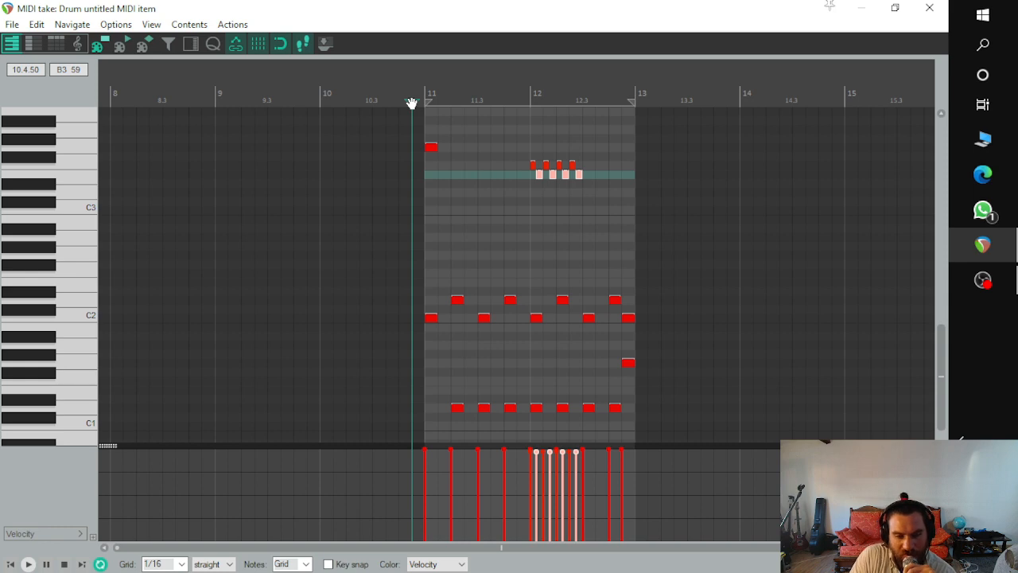
{"action": "key", "text": "space"}
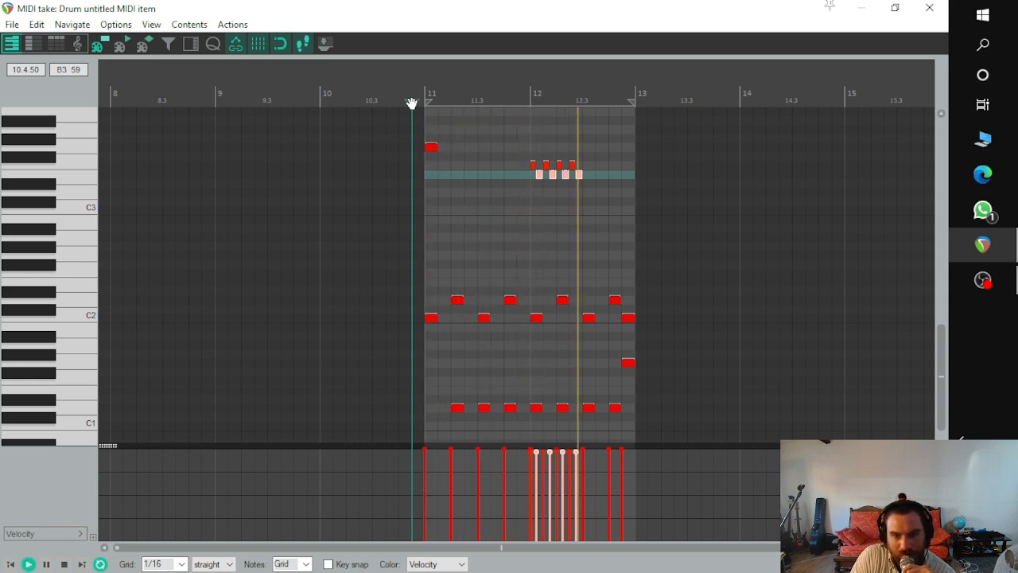
{"action": "key", "text": "space"}
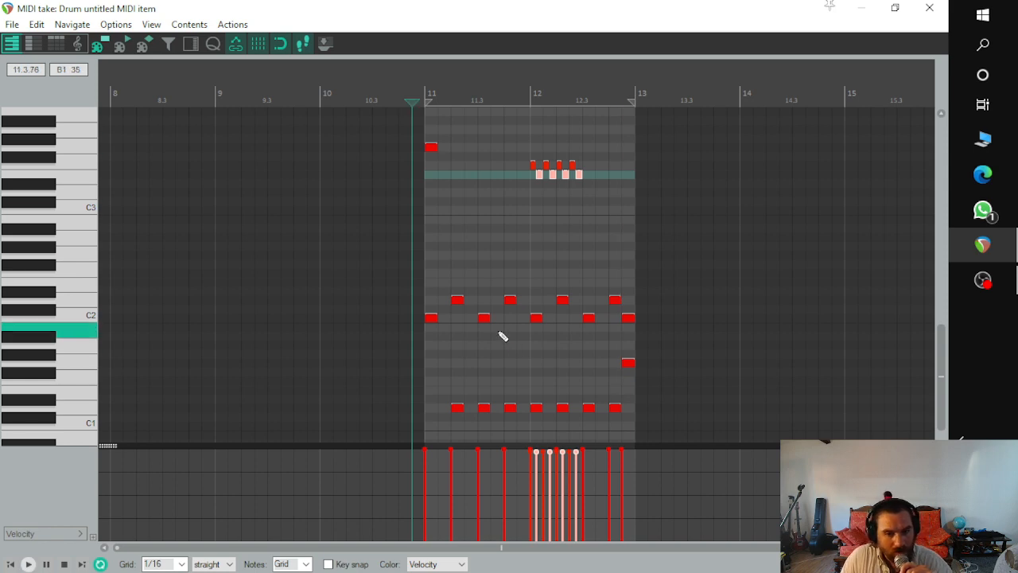
{"action": "left_click", "coordinate": [537, 409]}
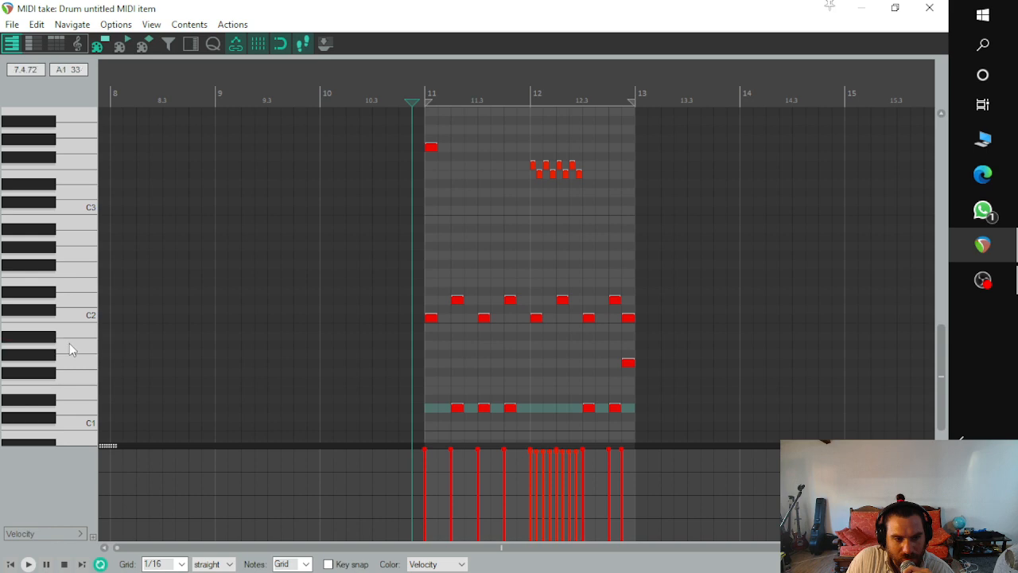
Step: Audition the G2 drum sound and play the pattern from just before measure 12
{"action": "scroll", "coordinate": [69, 346], "scroll_direction": "down", "scroll_amount": 2}
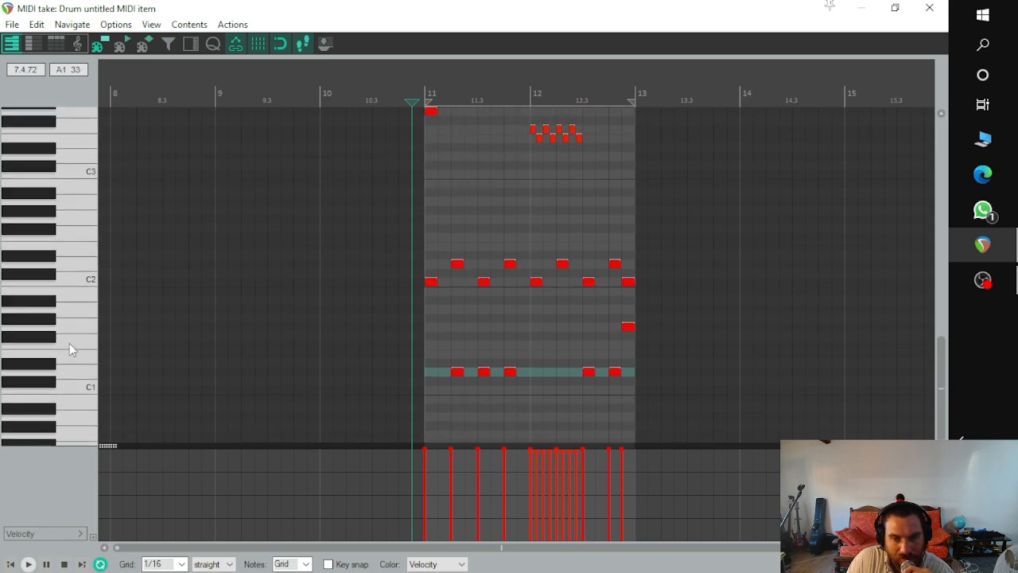
{"action": "scroll", "coordinate": [76, 272], "scroll_direction": "up", "scroll_amount": 1}
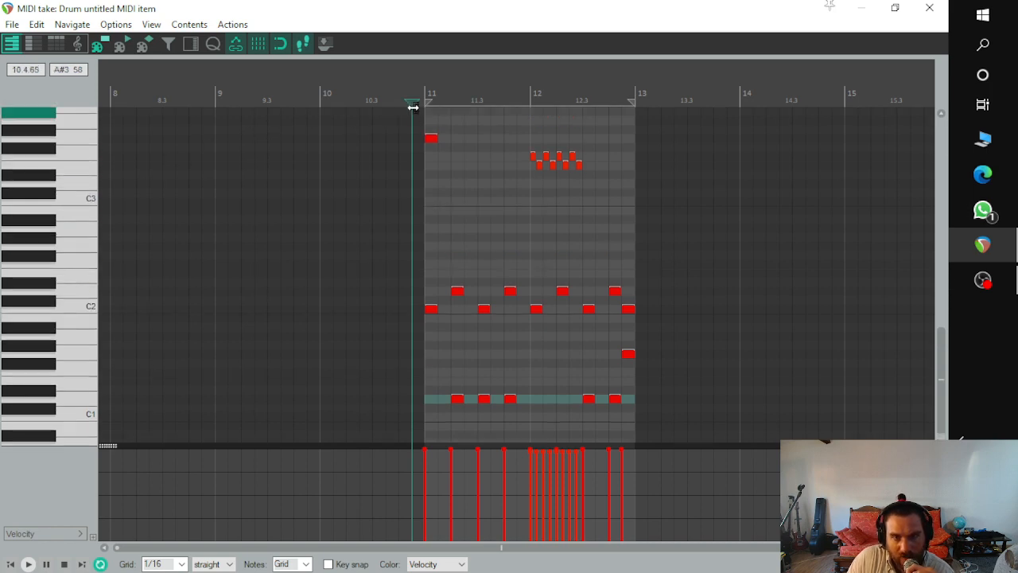
{"action": "left_click", "coordinate": [76, 245]}
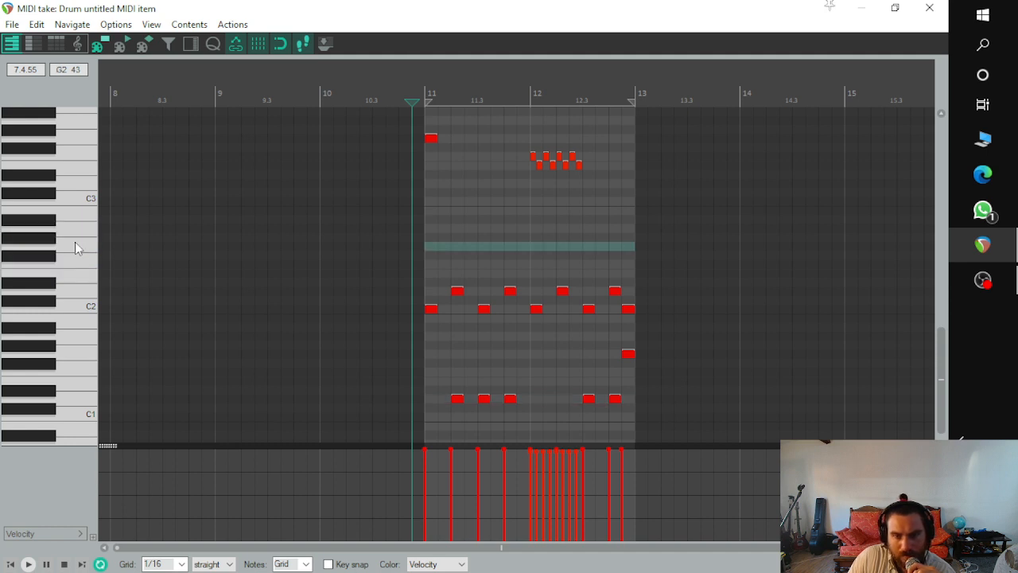
{"action": "left_click", "coordinate": [521, 101]}
{"action": "key", "text": "space"}
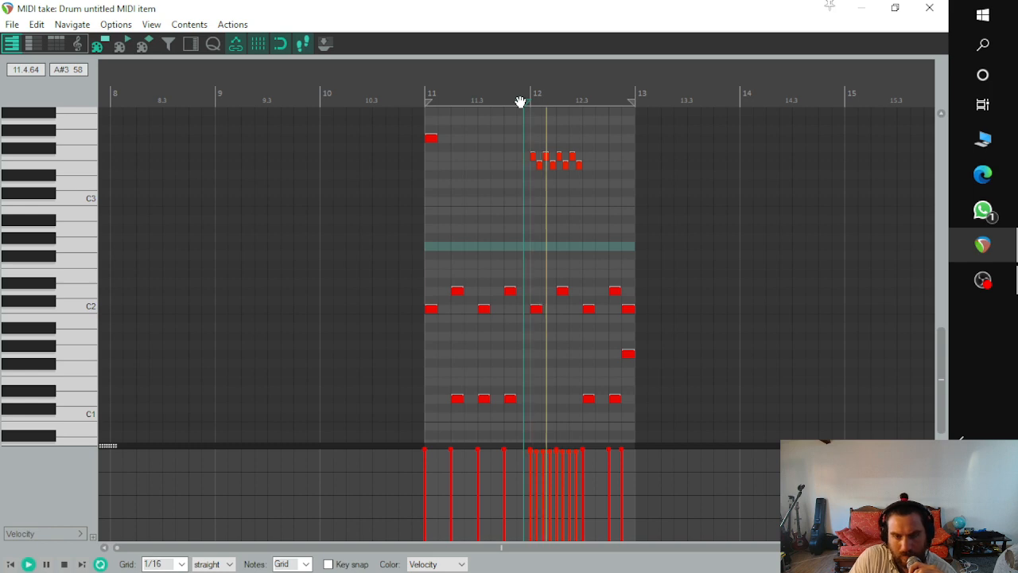
{"action": "key", "text": "space"}
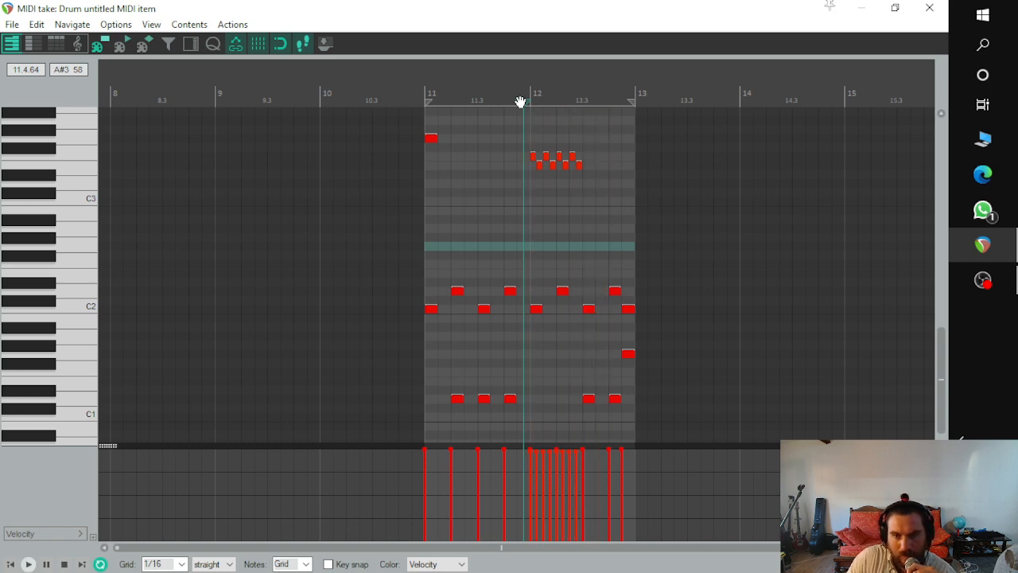
Step: Add 1/16 A2 and G2 notes together at 12.3.50, and listen to the result from 11.4
{"action": "left_click", "coordinate": [604, 256]}
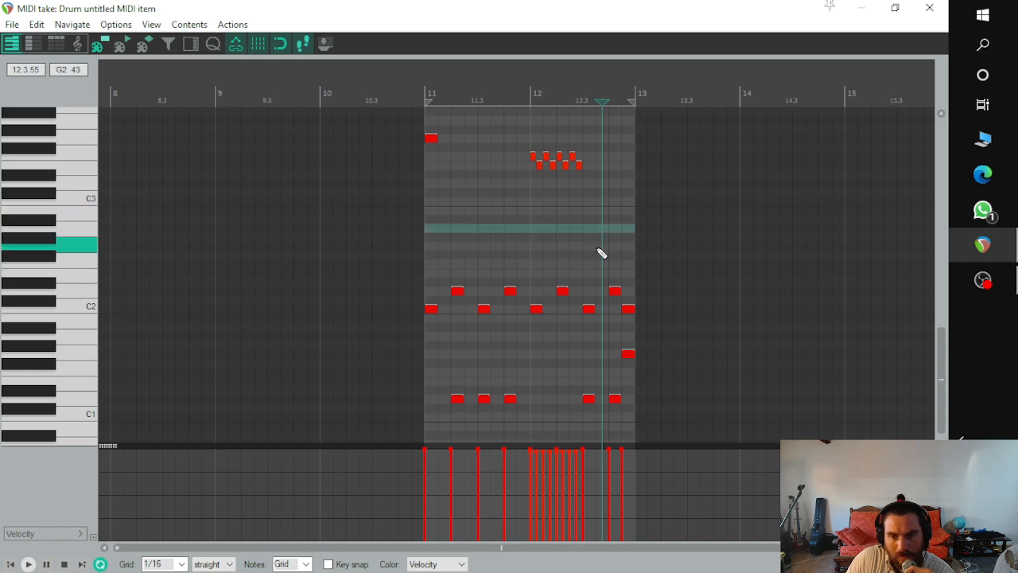
{"action": "left_click", "coordinate": [597, 238]}
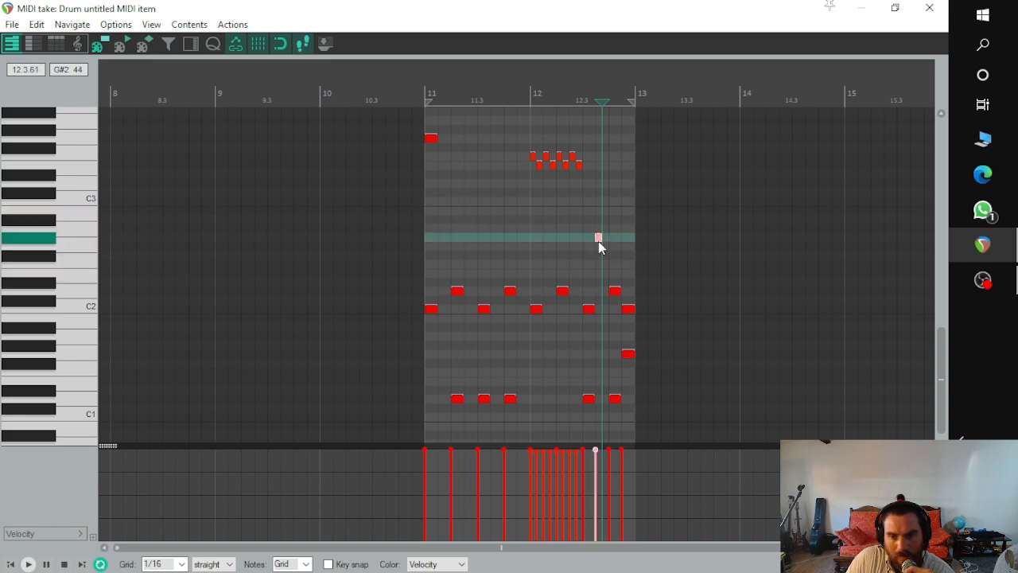
{"action": "left_click_drag", "start_coordinate": [596, 237], "coordinate": [598, 228]}
{"action": "left_click", "coordinate": [598, 221]}
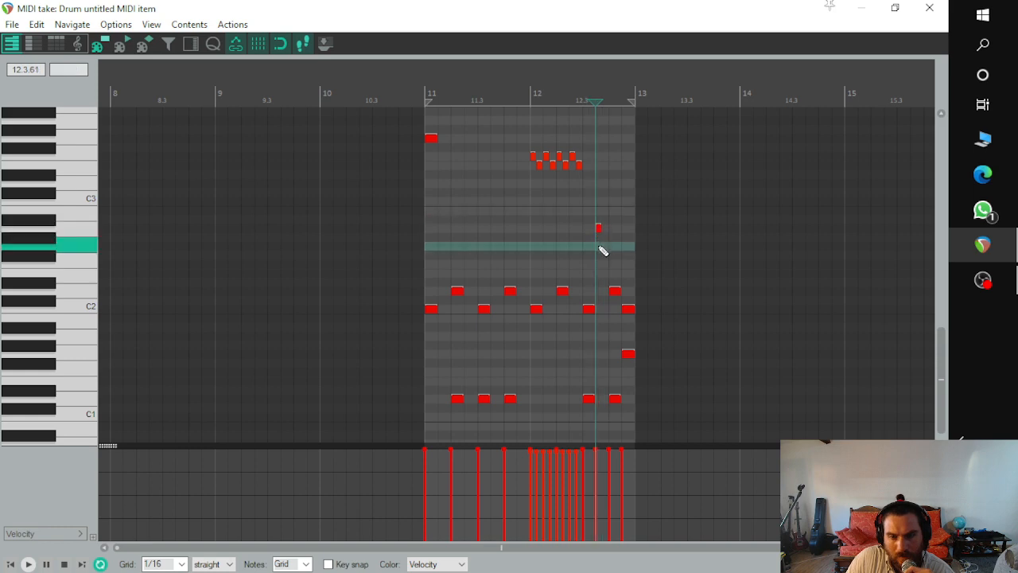
{"action": "left_click", "coordinate": [505, 104]}
{"action": "key", "text": "space"}
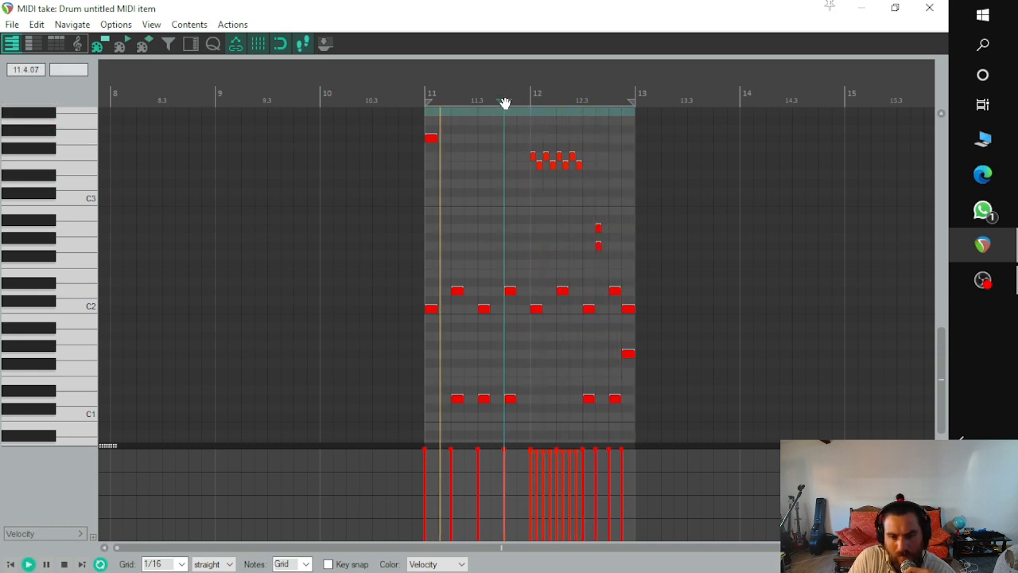
{"action": "key", "text": "space"}
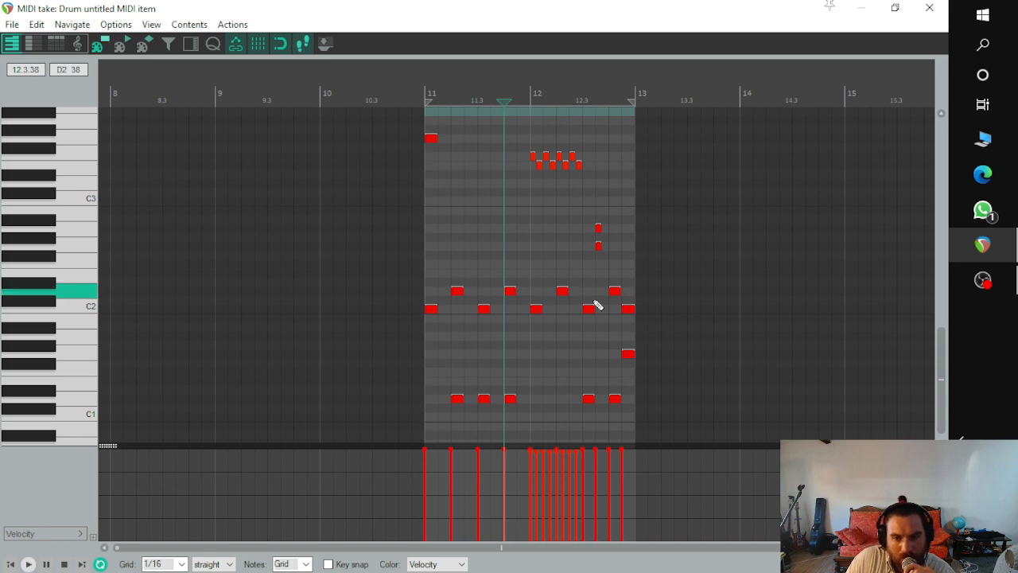
Step: Add four consecutive 1/16 C2 notes from 12.2 up to 12.3
{"action": "left_click", "coordinate": [559, 310]}
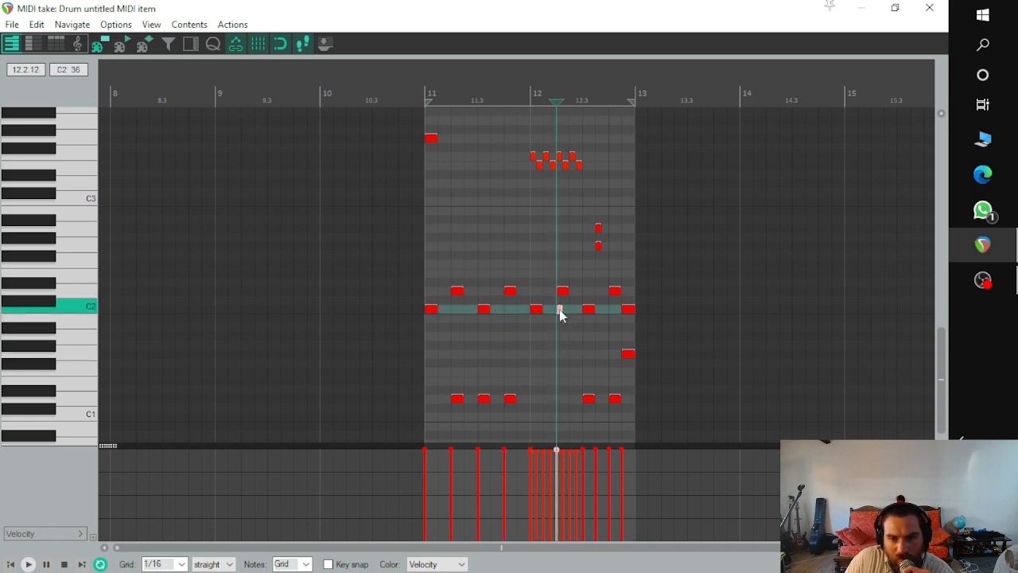
{"action": "scroll", "coordinate": [561, 317], "scroll_direction": "up", "scroll_amount": 4}
{"action": "left_click", "coordinate": [560, 310]}
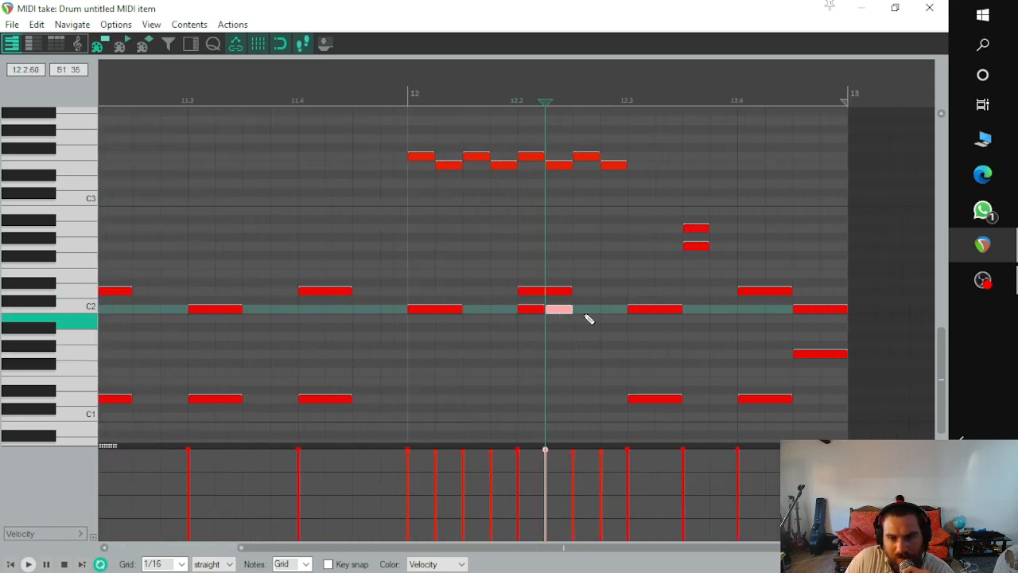
{"action": "left_click", "coordinate": [586, 310]}
{"action": "left_click", "coordinate": [614, 310]}
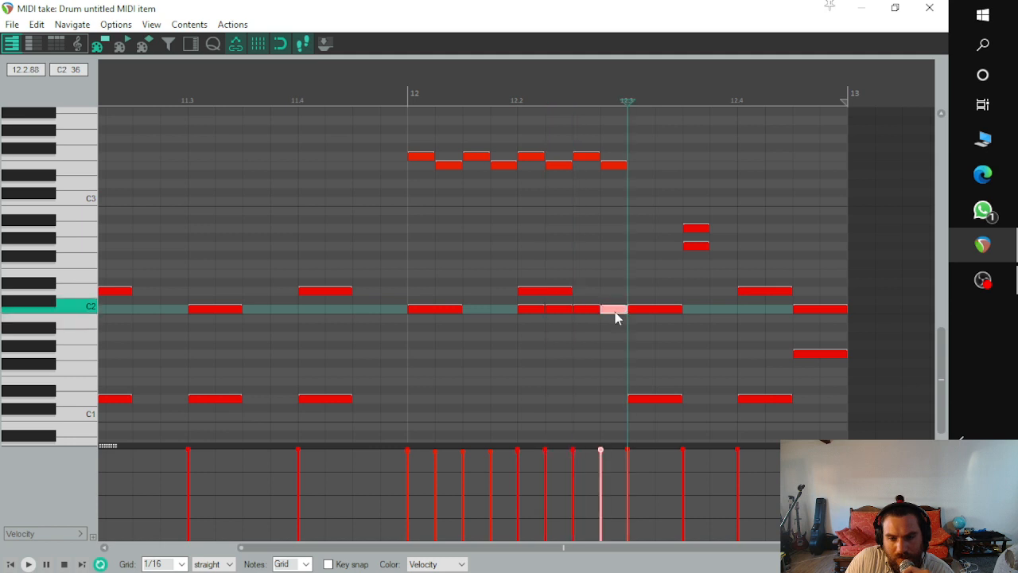
Step: Play the full two-measure pattern from 10.4.50 to check the added C2 notes
{"action": "scroll", "coordinate": [543, 291], "scroll_direction": "down", "scroll_amount": 4}
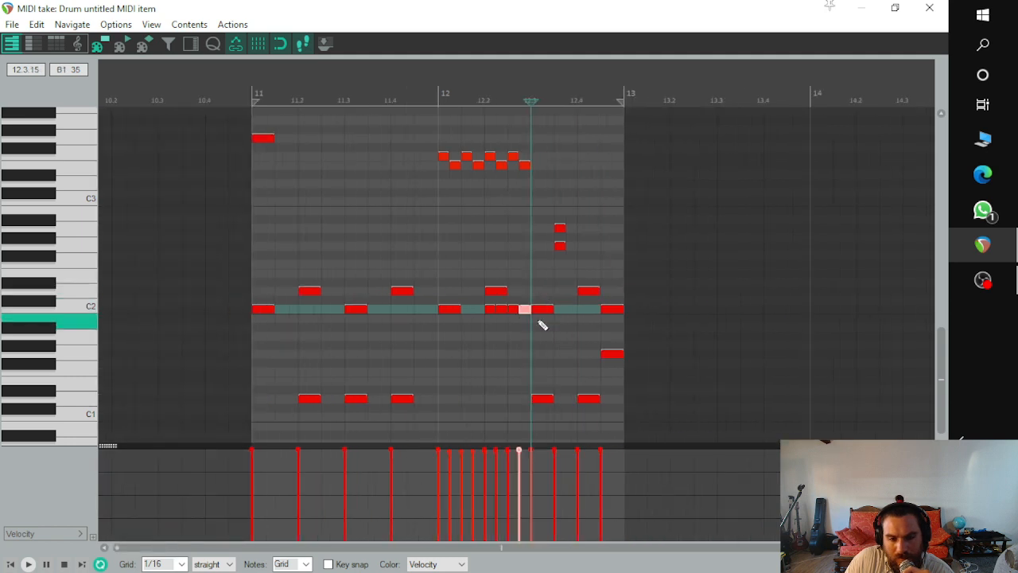
{"action": "left_click", "coordinate": [227, 104]}
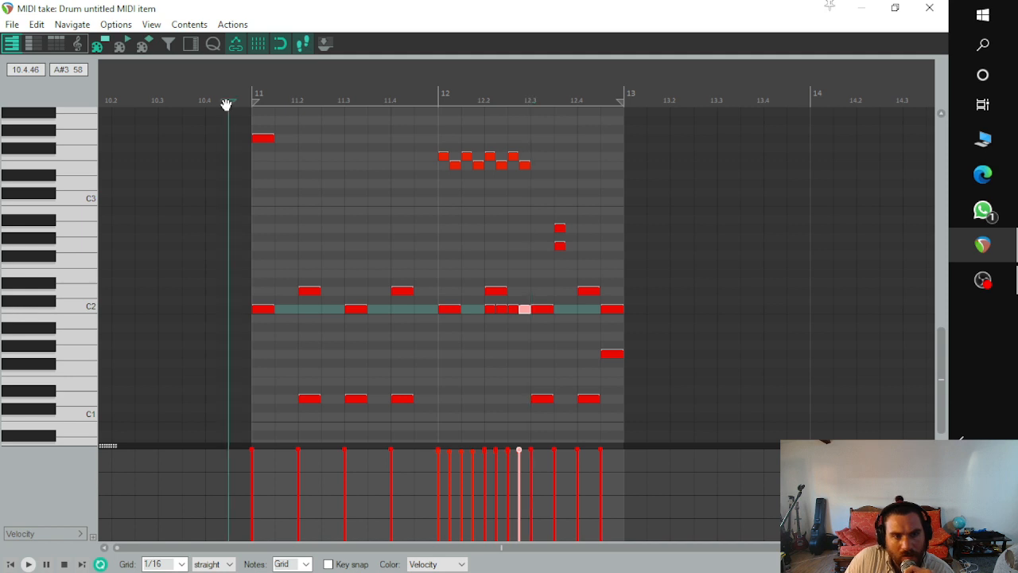
{"action": "key", "text": "space"}
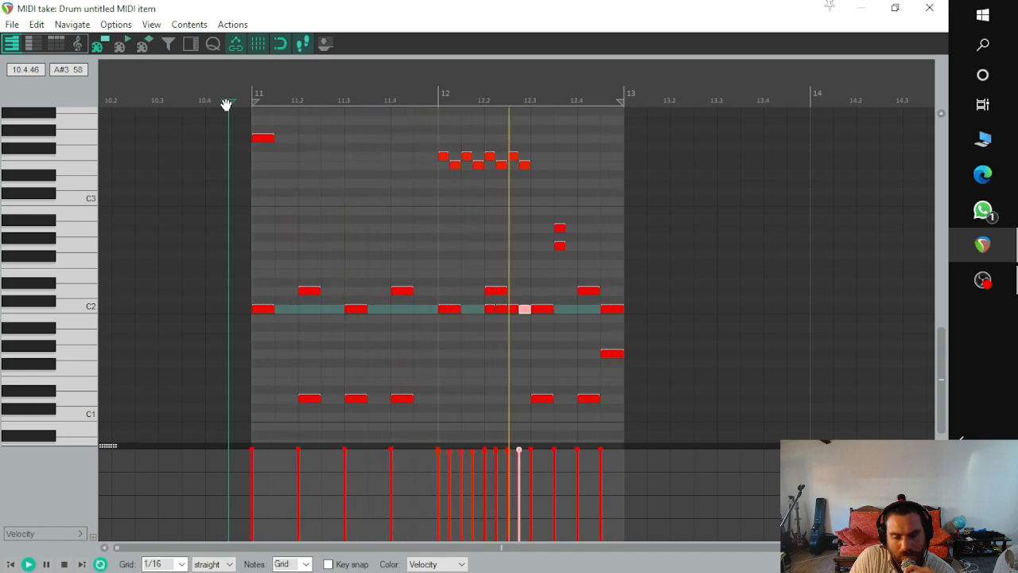
Step: Stop playback and lower the velocity of all four D2 notes in the pattern to 112
{"action": "key", "text": "space"}
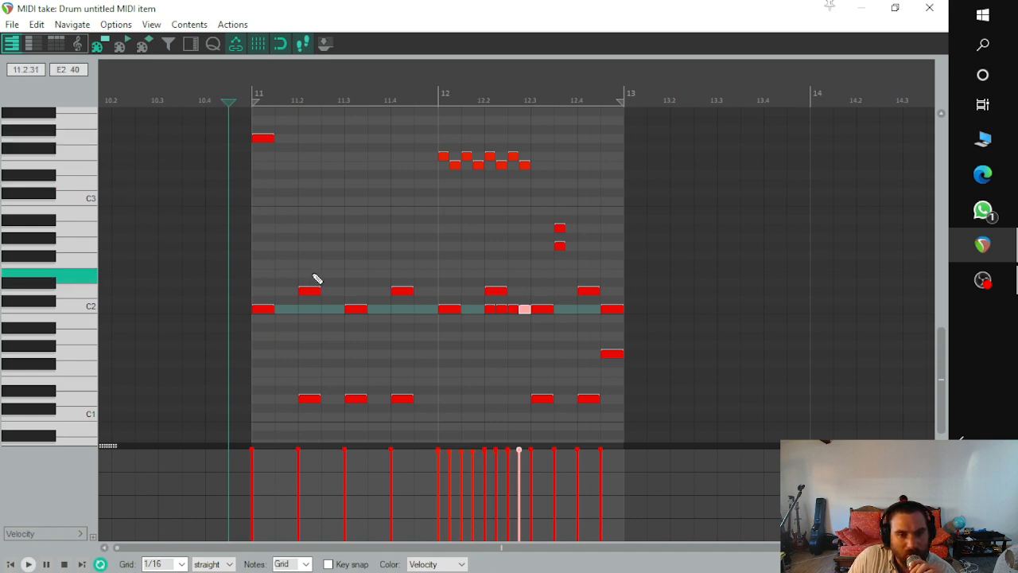
{"action": "scroll", "coordinate": [326, 271], "scroll_direction": "down", "scroll_amount": 2}
{"action": "left_click_drag", "start_coordinate": [476, 548], "coordinate": [492, 546]}
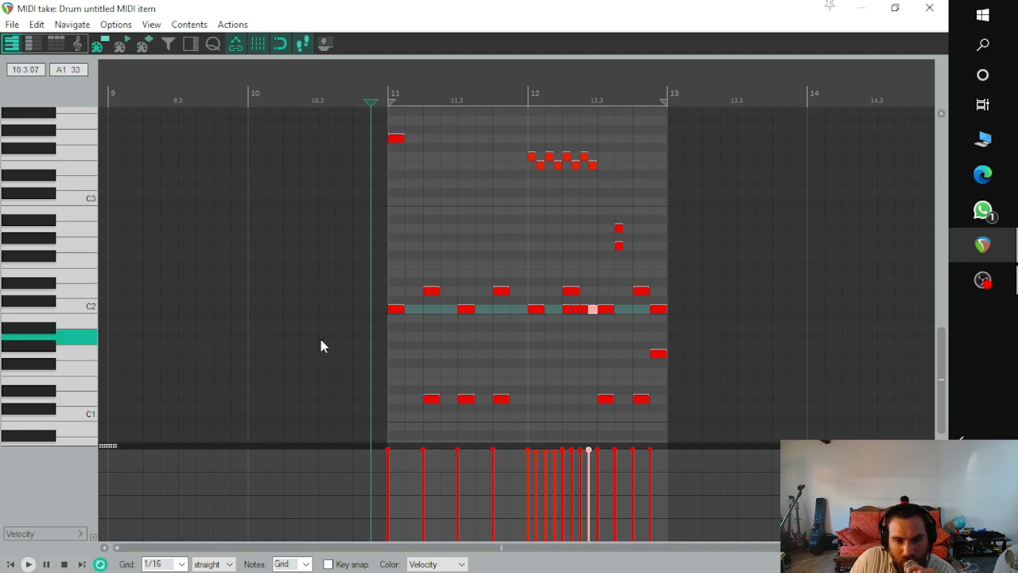
{"action": "left_click", "coordinate": [433, 292]}
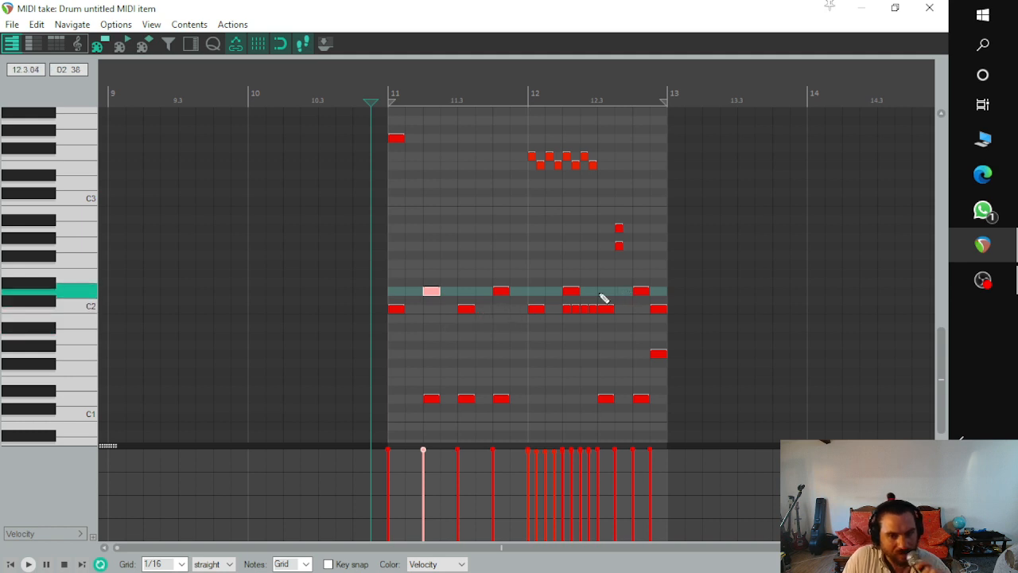
{"action": "double_click", "coordinate": [643, 291]}
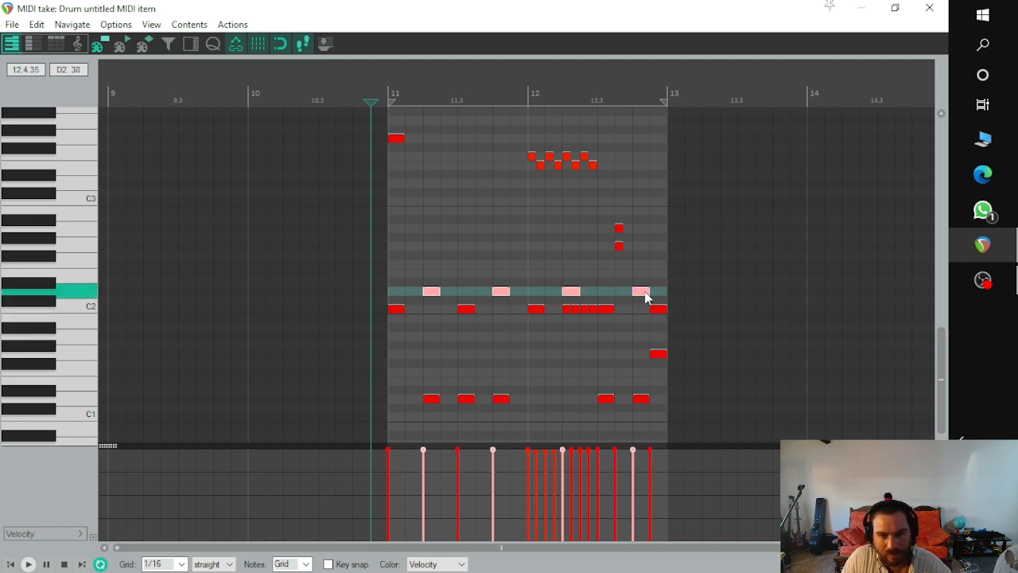
{"action": "left_click_drag", "start_coordinate": [563, 451], "coordinate": [563, 461]}
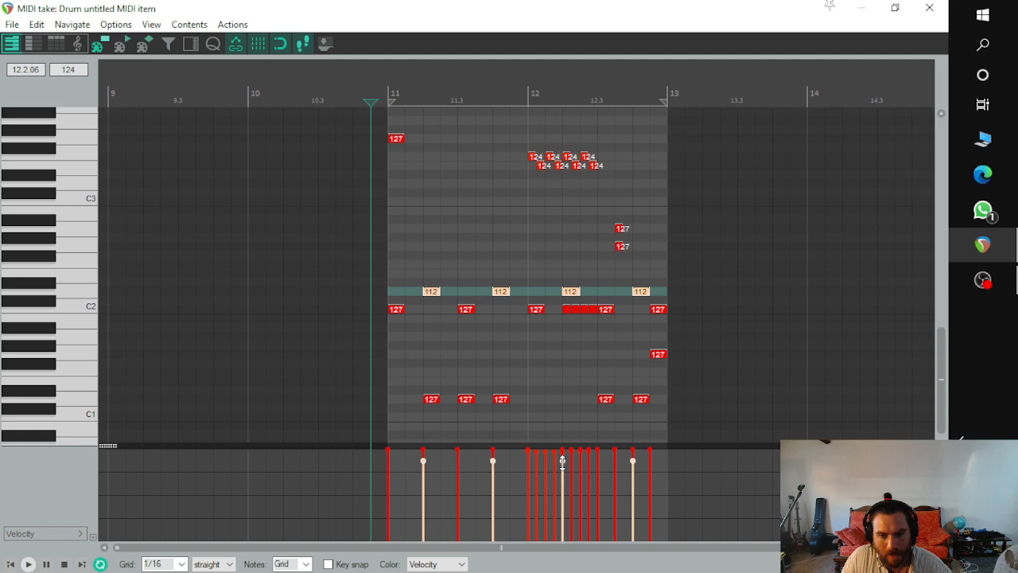
Step: Lower the velocity of the three C2 notes at 11.1, 11.3 and 12.1 to 109
{"action": "left_click", "coordinate": [396, 310]}
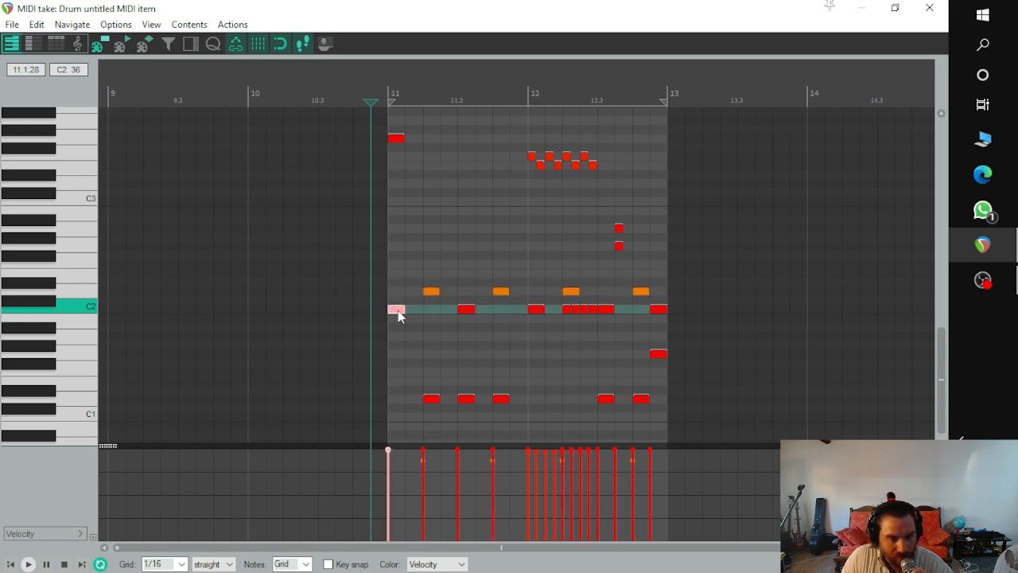
{"action": "left_click", "coordinate": [538, 311], "text": "shift"}
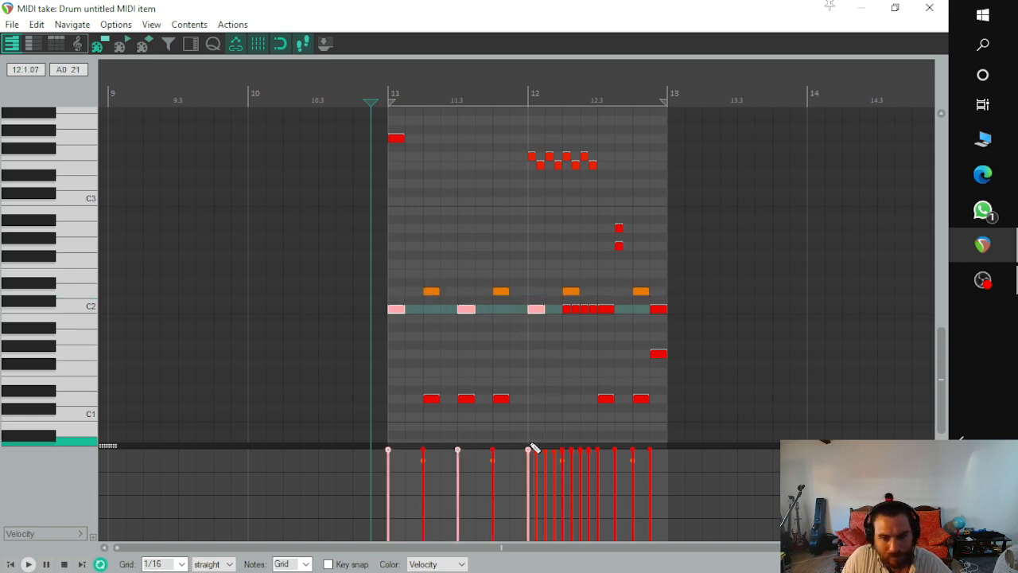
{"action": "left_click_drag", "start_coordinate": [526, 447], "coordinate": [527, 462]}
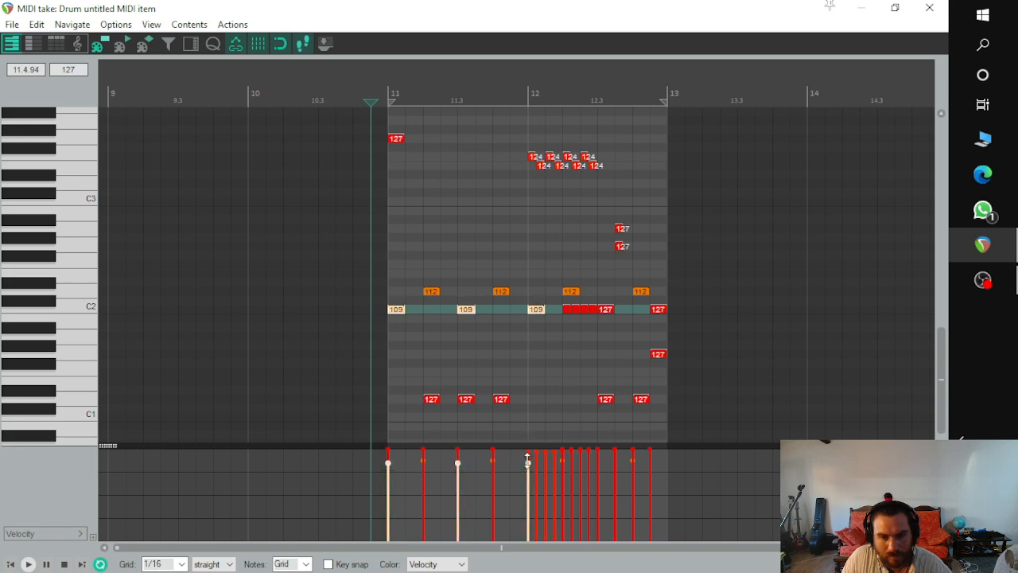
Step: Set the final C2 note at 12.4.50 to velocity 104 and the first C2 note at 11.1 to 115
{"action": "left_click", "coordinate": [659, 309]}
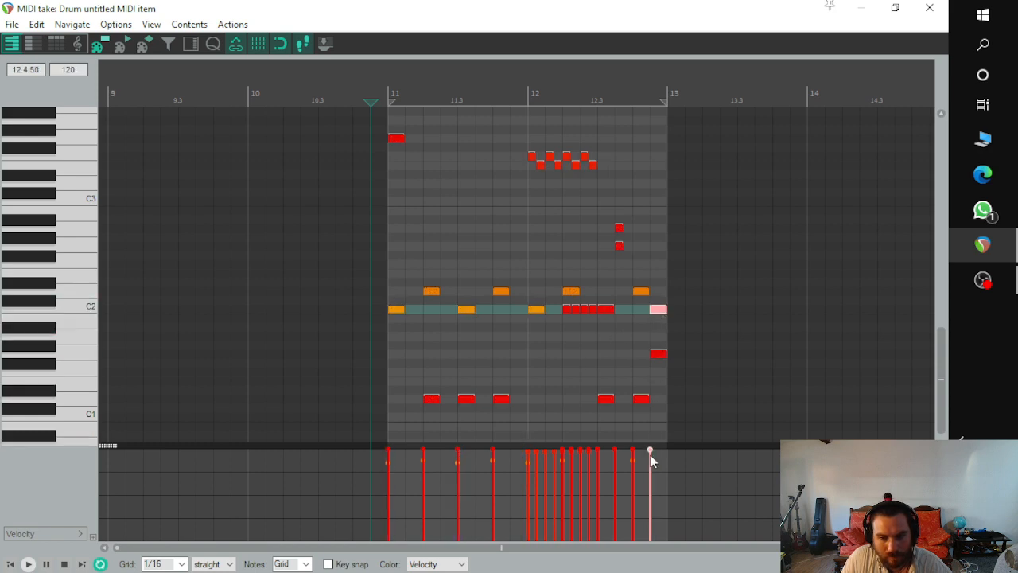
{"action": "left_click_drag", "start_coordinate": [651, 452], "coordinate": [649, 467]}
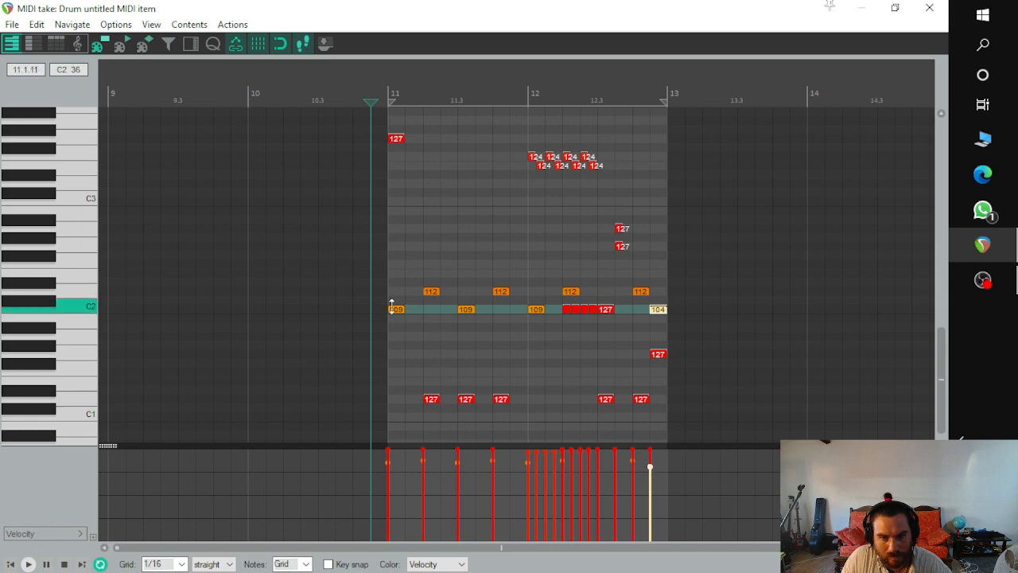
{"action": "left_click", "coordinate": [395, 311]}
{"action": "left_click_drag", "start_coordinate": [388, 454], "coordinate": [389, 459]}
Step: Lower the velocity of all five D1 notes to 111 and of the G3 note at 11.1 to 118
{"action": "left_click", "coordinate": [431, 400]}
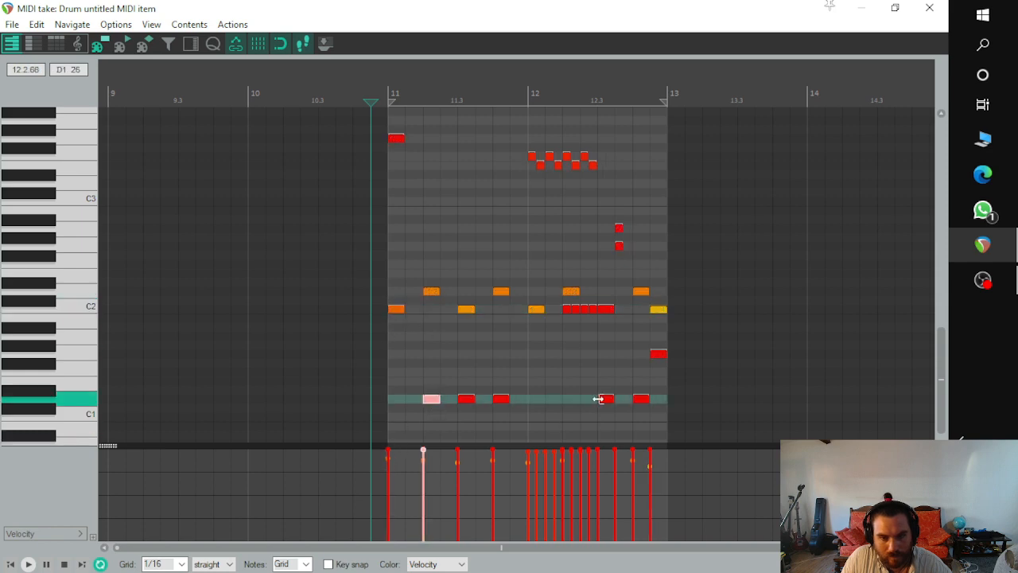
{"action": "left_click", "coordinate": [640, 404], "text": "shift"}
{"action": "mouse_move", "coordinate": [633, 453]}
{"action": "left_mouse_down"}
{"action": "mouse_move", "coordinate": [628, 470]}
{"action": "mouse_move", "coordinate": [631, 461]}
{"action": "left_mouse_up"}
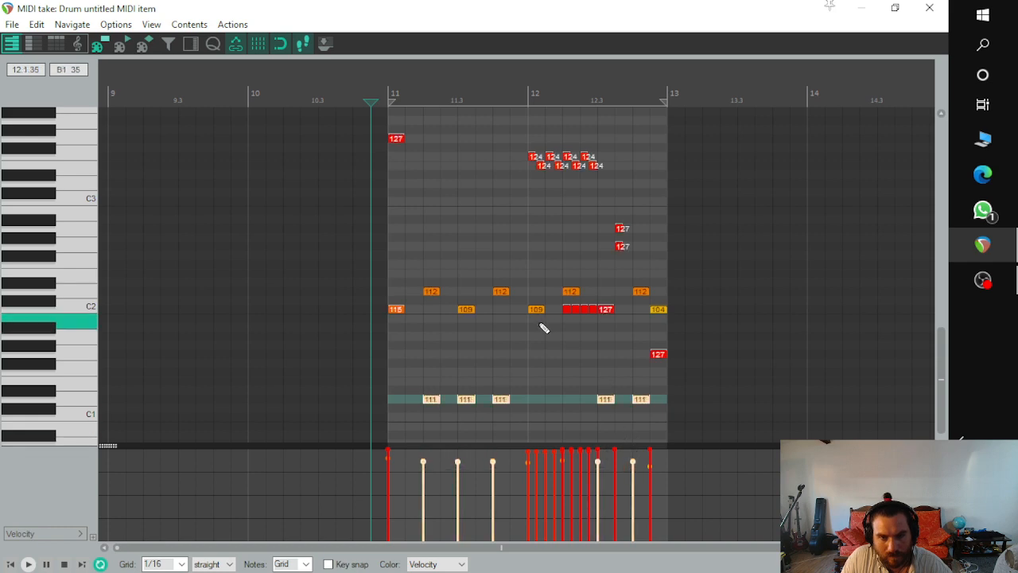
{"action": "left_click", "coordinate": [396, 137]}
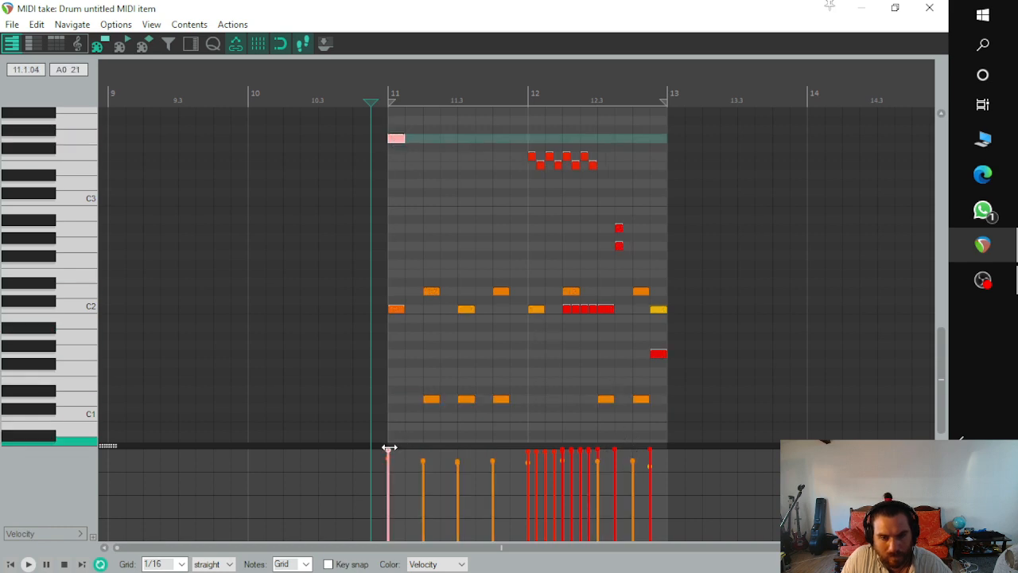
{"action": "left_click_drag", "start_coordinate": [388, 451], "coordinate": [388, 458]}
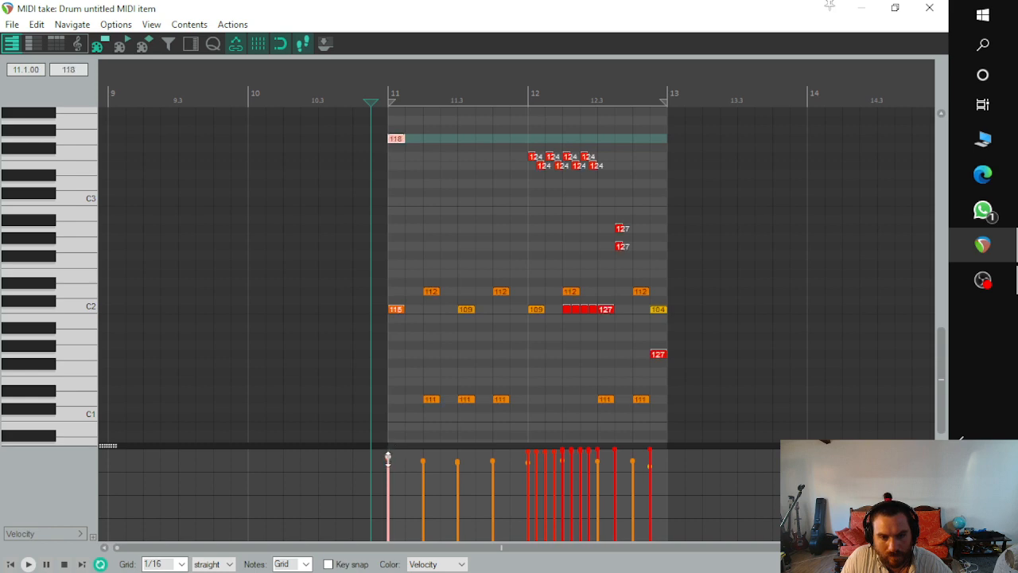
Step: Transpose the four F3 fill notes in measure 12 down one semitone to E3
{"action": "left_click", "coordinate": [529, 155]}
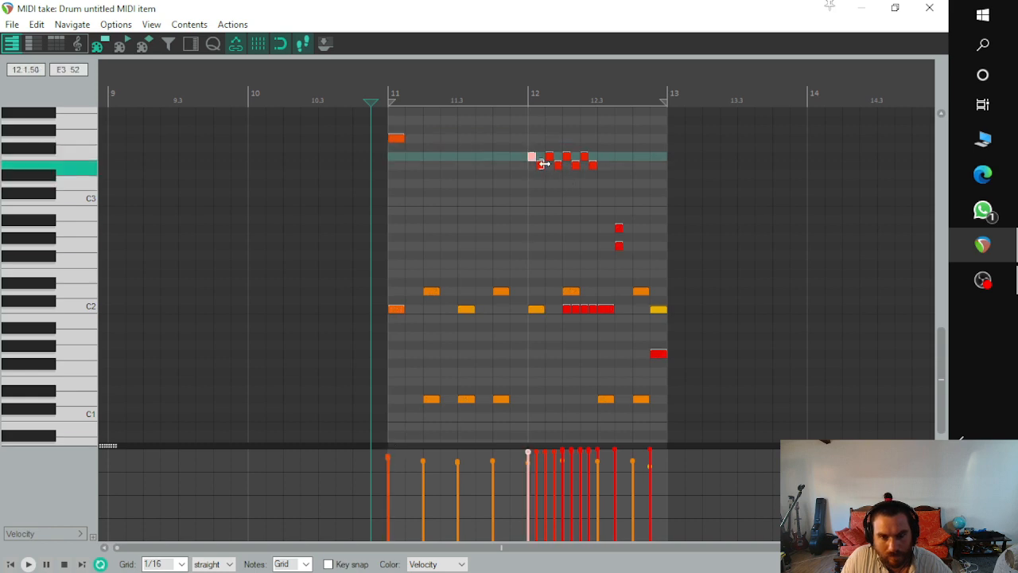
{"action": "left_click", "coordinate": [542, 166], "text": "ctrl"}
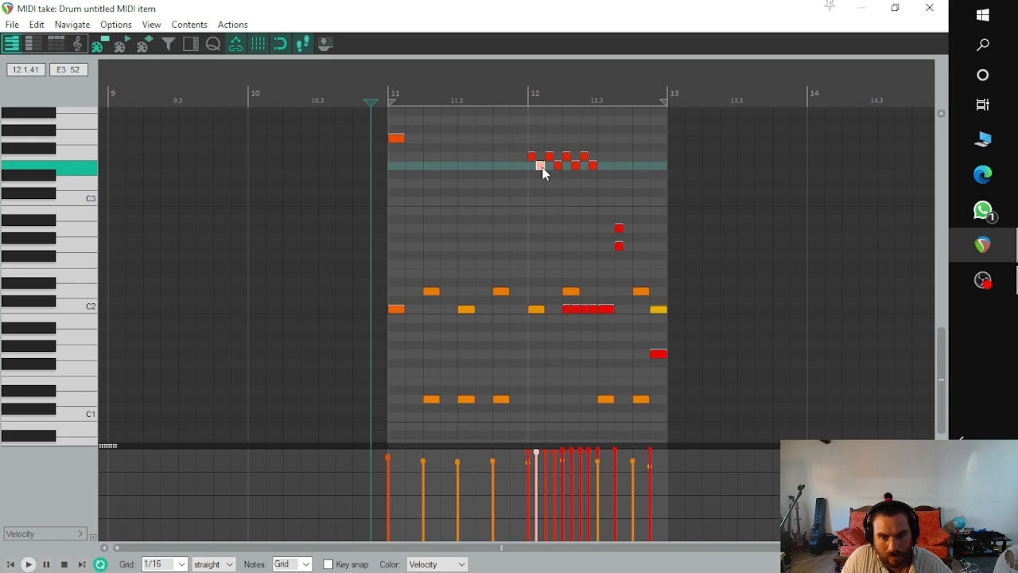
{"action": "left_click", "coordinate": [531, 156]}
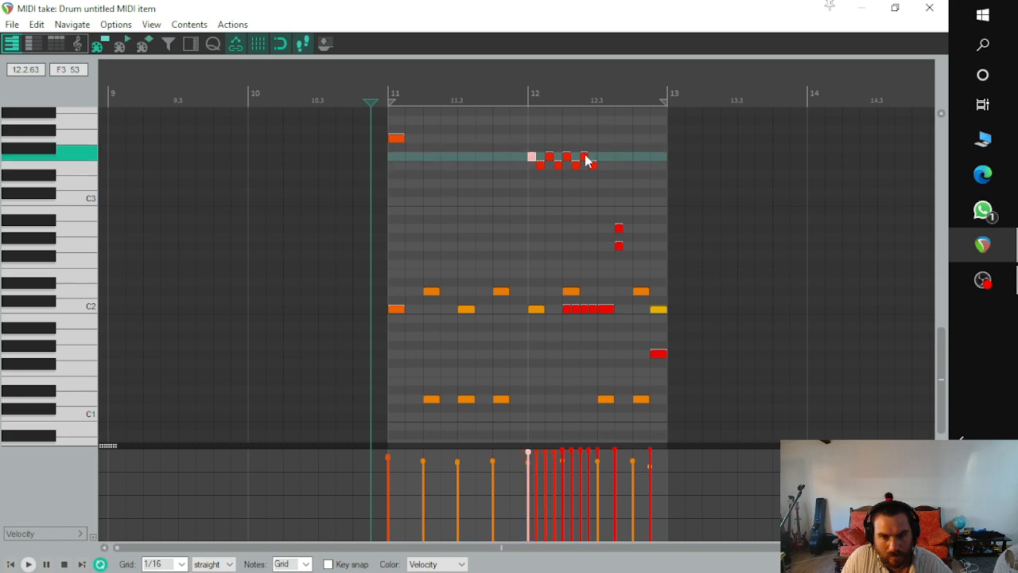
{"action": "left_click", "coordinate": [586, 159], "text": "shift"}
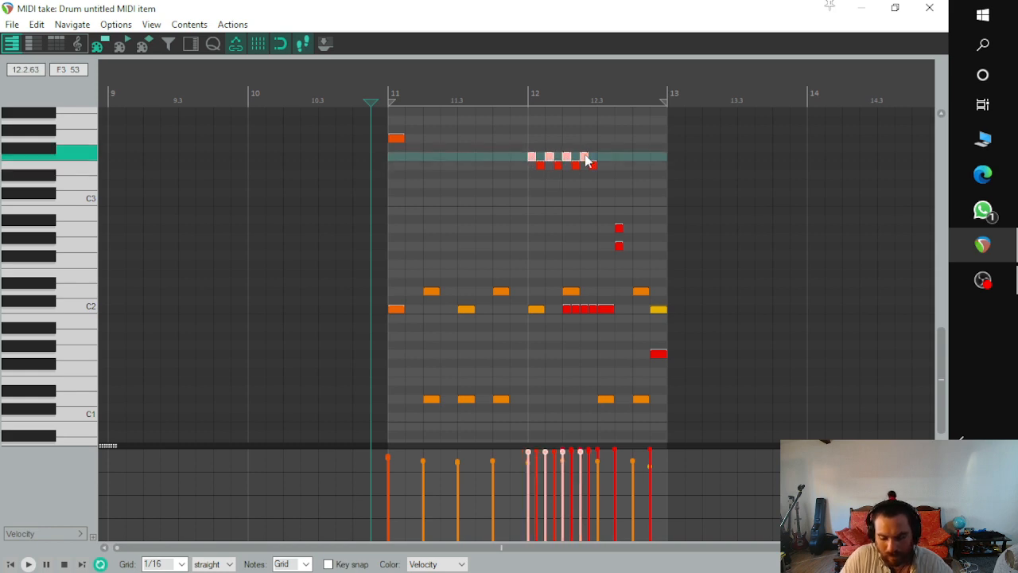
{"action": "key", "text": "Down"}
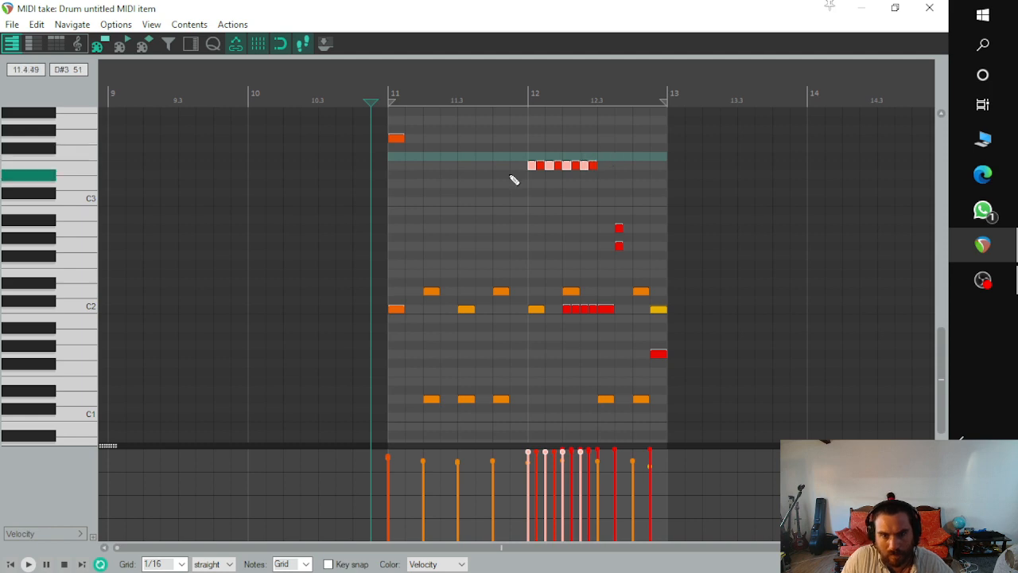
Step: Transpose the four original E3 fill notes in measure 12 up one semitone to F3
{"action": "left_click", "coordinate": [538, 165]}
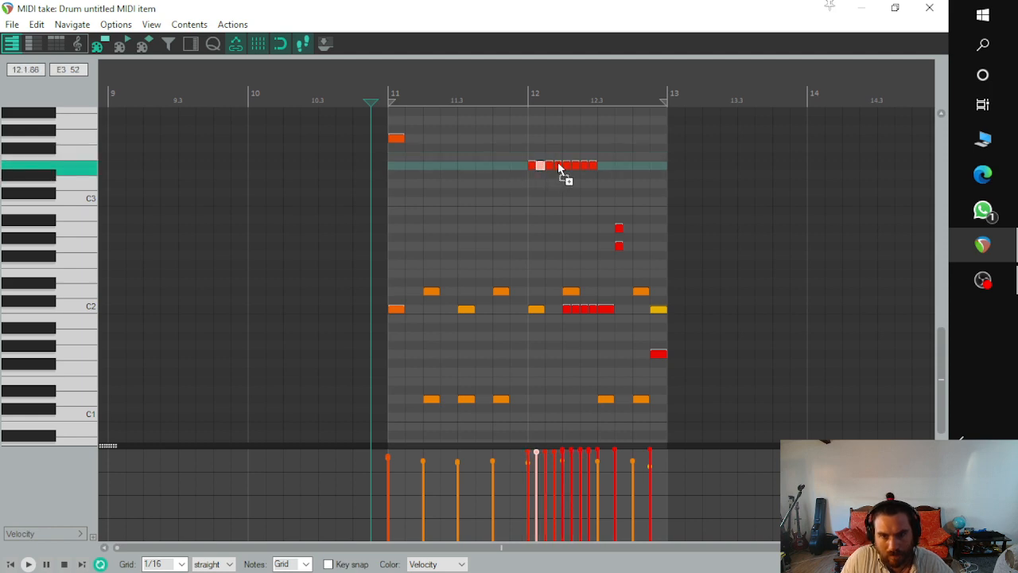
{"action": "left_click", "coordinate": [558, 164], "text": "ctrl"}
{"action": "left_click", "coordinate": [576, 166], "text": "ctrl"}
{"action": "left_click", "coordinate": [593, 167], "text": "ctrl"}
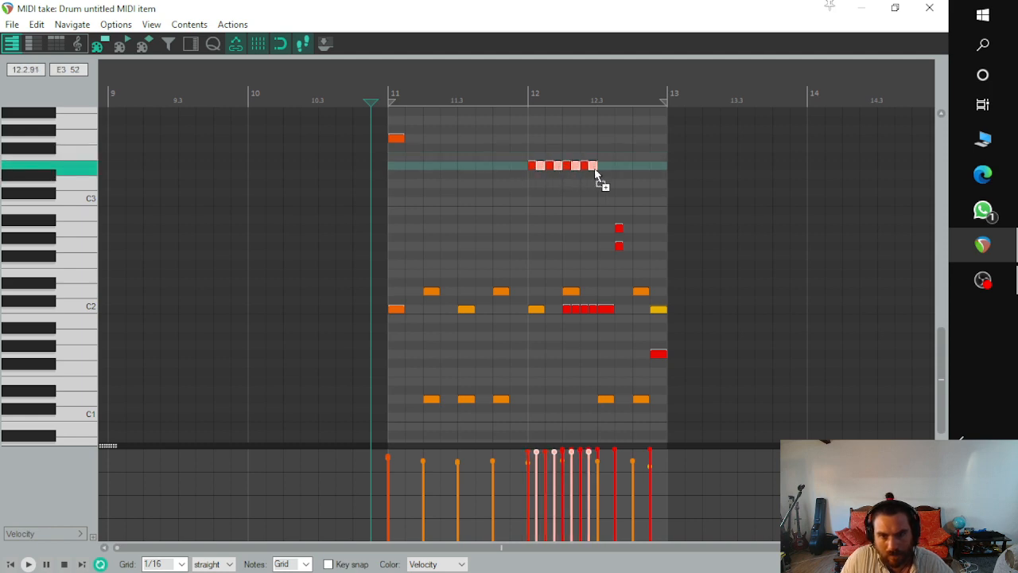
{"action": "key", "text": "Up"}
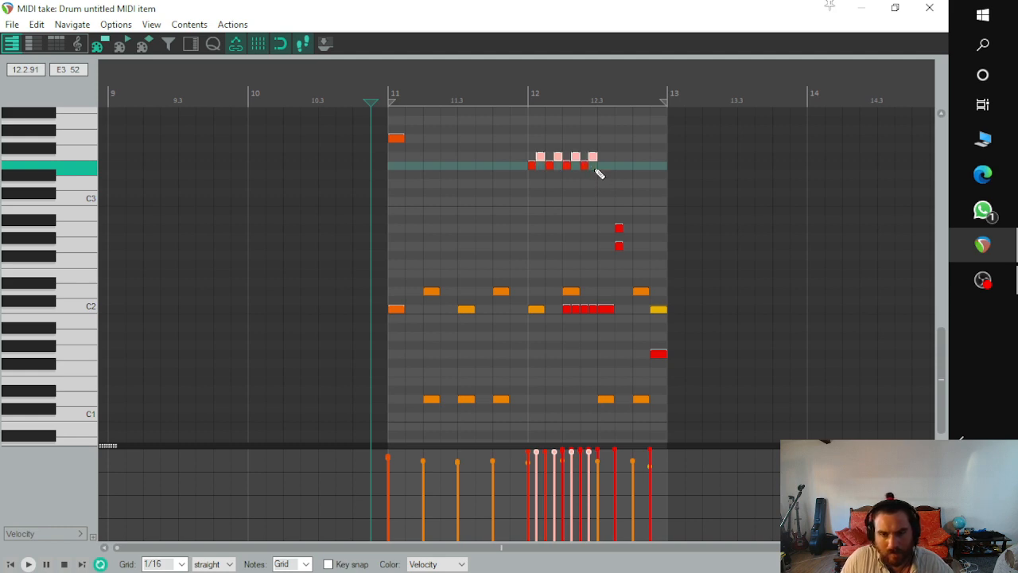
Step: Play the swapped F3/E3 fill from just before measure 12, then stop playback
{"action": "left_click", "coordinate": [511, 112]}
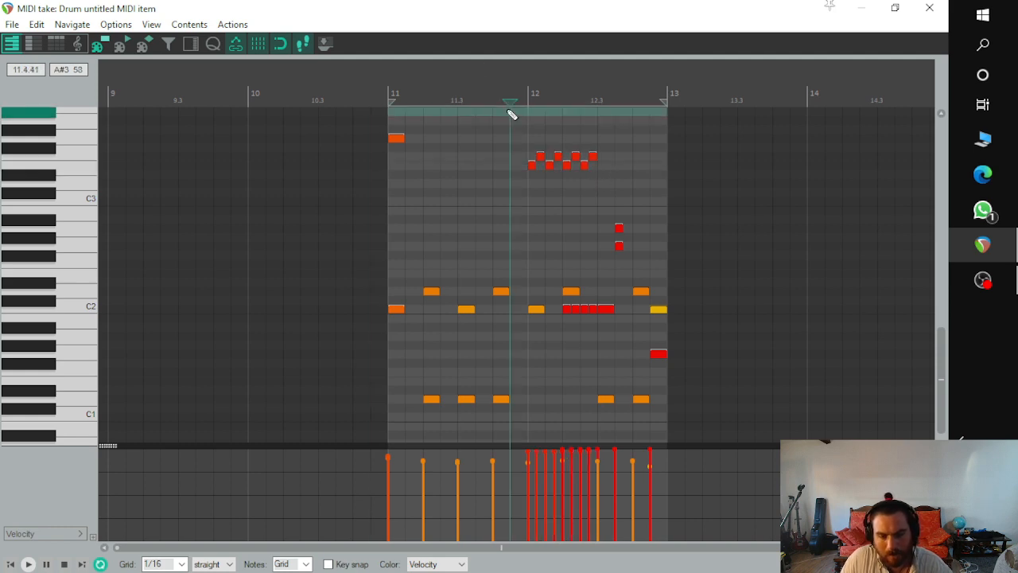
{"action": "key", "text": "space"}
{"action": "key", "text": "space"}
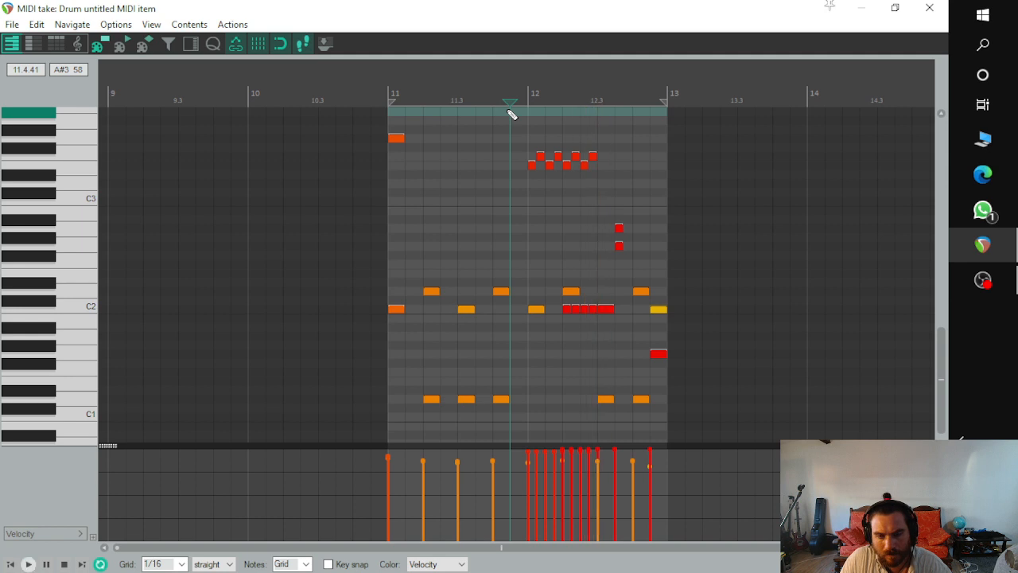
Step: Undo the pitch swap of the measure 12 fill, restoring the original F3/E3 alternation
{"action": "key", "text": "ctrl+z"}
{"action": "key", "text": "ctrl+z"}
{"action": "key", "text": "ctrl+z"}
{"action": "key", "text": "ctrl+z"}
{"action": "key", "text": "ctrl+z"}
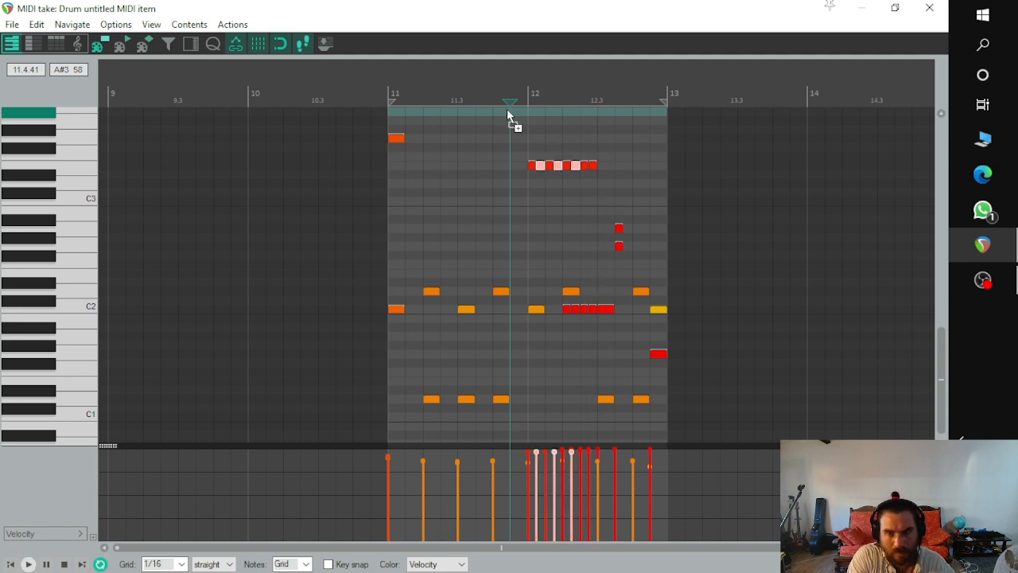
{"action": "key", "text": "ctrl+shift+z"}
{"action": "key", "text": "ctrl+shift+z"}
{"action": "key", "text": "ctrl+shift+z"}
{"action": "key", "text": "ctrl+shift+z"}
{"action": "key", "text": "ctrl+shift+z"}
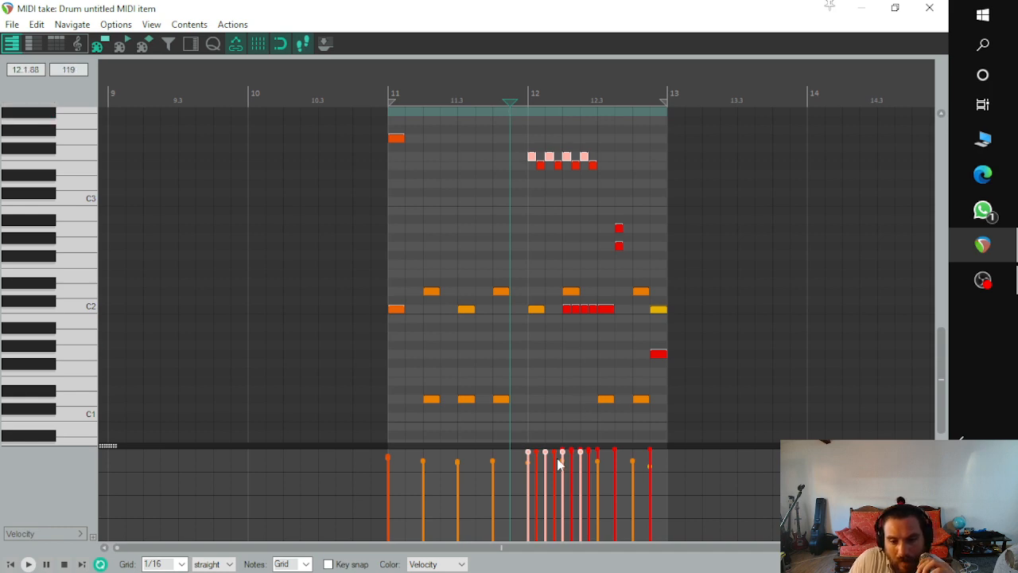
Step: Lower the velocity of the four F3 fill notes to about 98 and the four E3 fill notes to about 83
{"action": "left_click", "coordinate": [532, 157]}
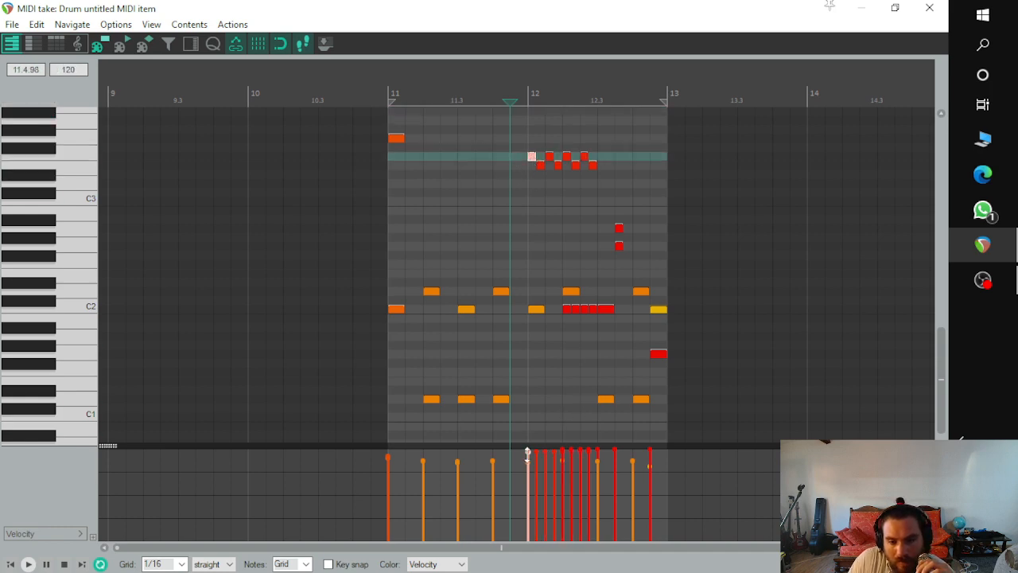
{"action": "left_click", "coordinate": [584, 157], "text": "shift"}
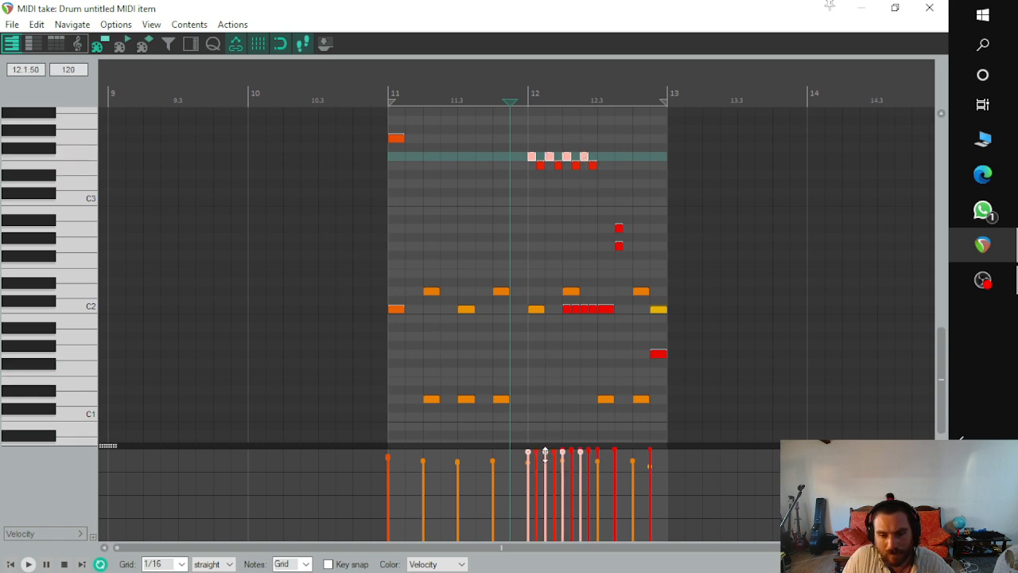
{"action": "left_click_drag", "start_coordinate": [547, 455], "coordinate": [544, 472]}
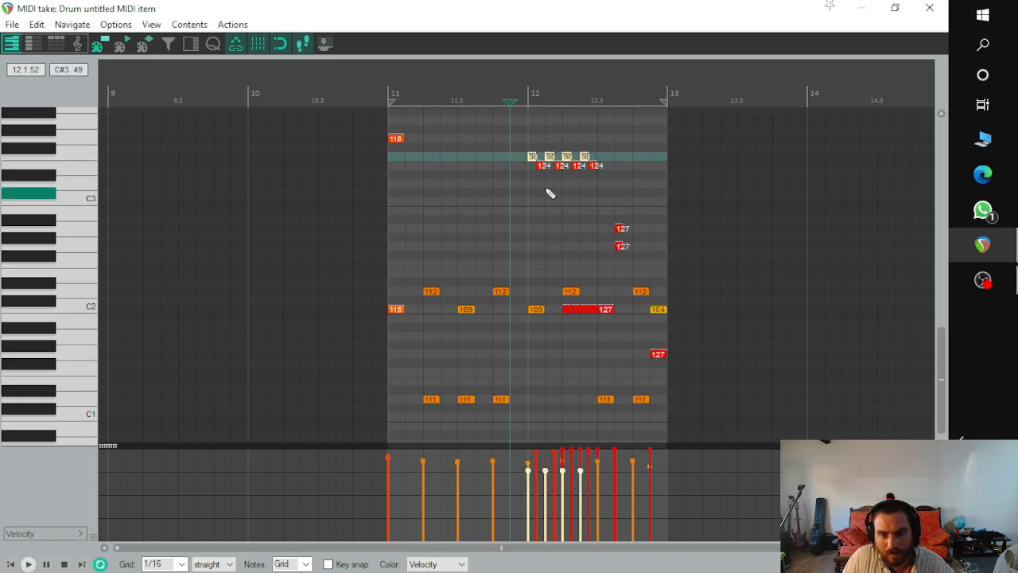
{"action": "left_click", "coordinate": [540, 165]}
{"action": "left_click", "coordinate": [593, 169], "text": "shift"}
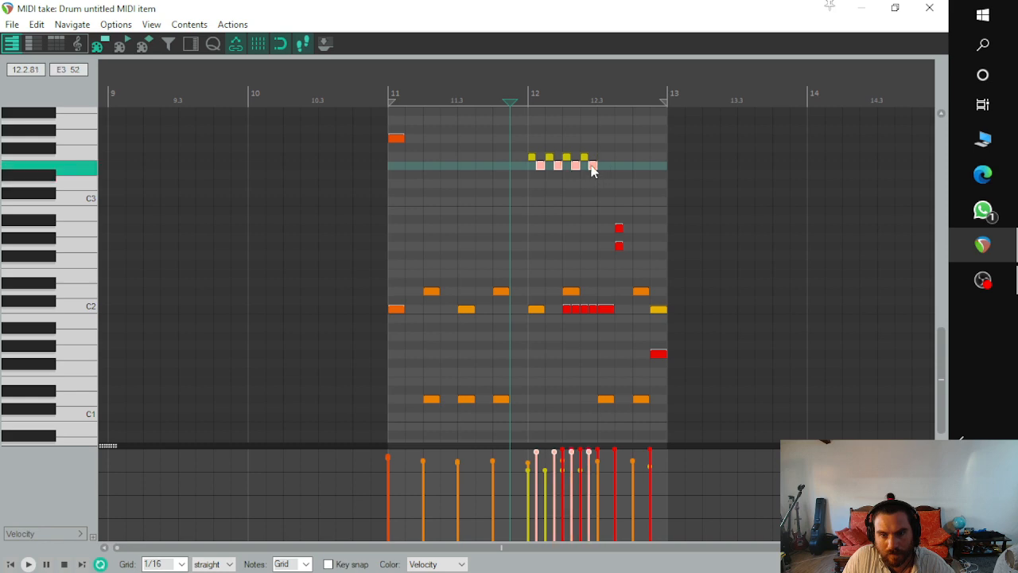
{"action": "left_click_drag", "start_coordinate": [587, 452], "coordinate": [586, 482]}
Step: Lower the velocity of the simultaneous A2 and G2 notes at 12.3.50 to 118
{"action": "left_click", "coordinate": [620, 229]}
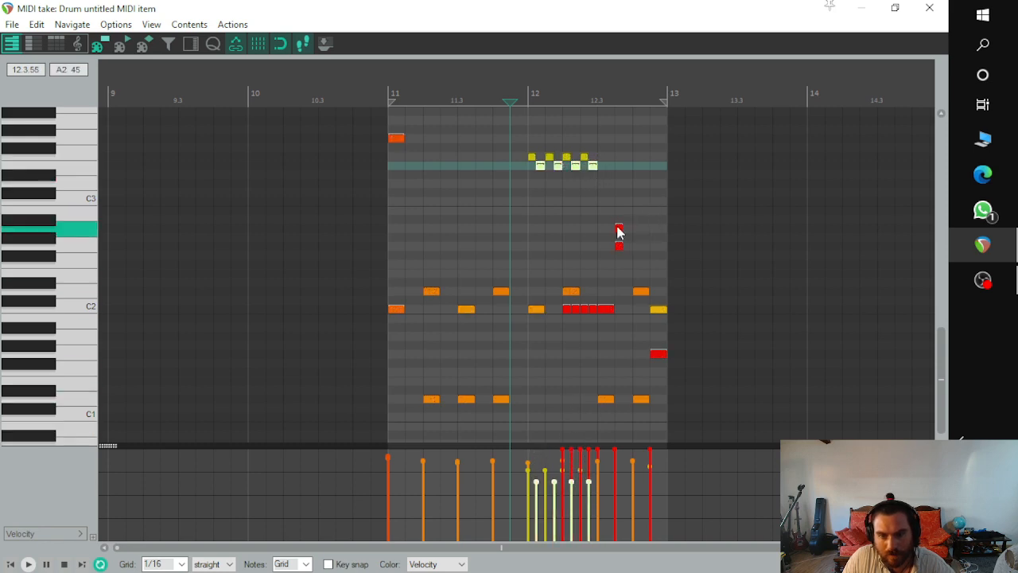
{"action": "left_click", "coordinate": [619, 246], "text": "shift"}
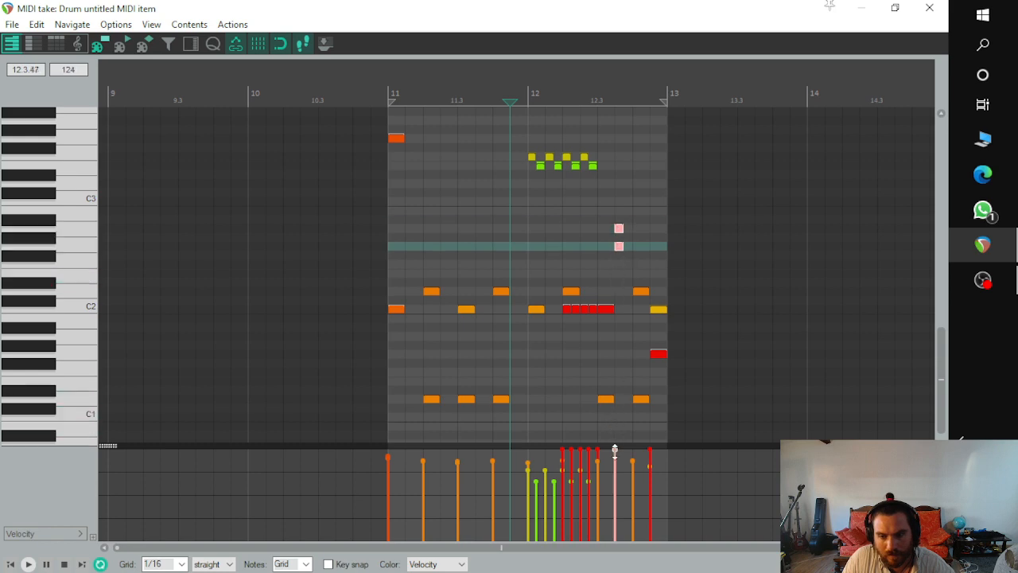
{"action": "left_click_drag", "start_coordinate": [616, 450], "coordinate": [618, 458]}
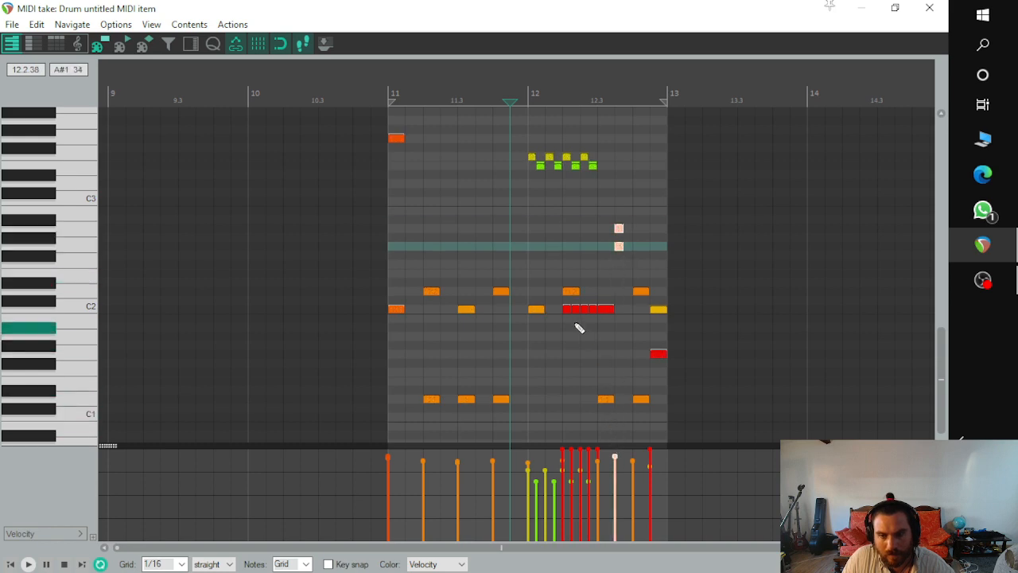
Step: Lower the velocity of the four consecutive 1/16 C2 notes between 12.2 and 12.3 to slightly below the E3 fill notes
{"action": "left_click", "coordinate": [566, 310]}
{"action": "left_click", "coordinate": [595, 311], "text": "shift"}
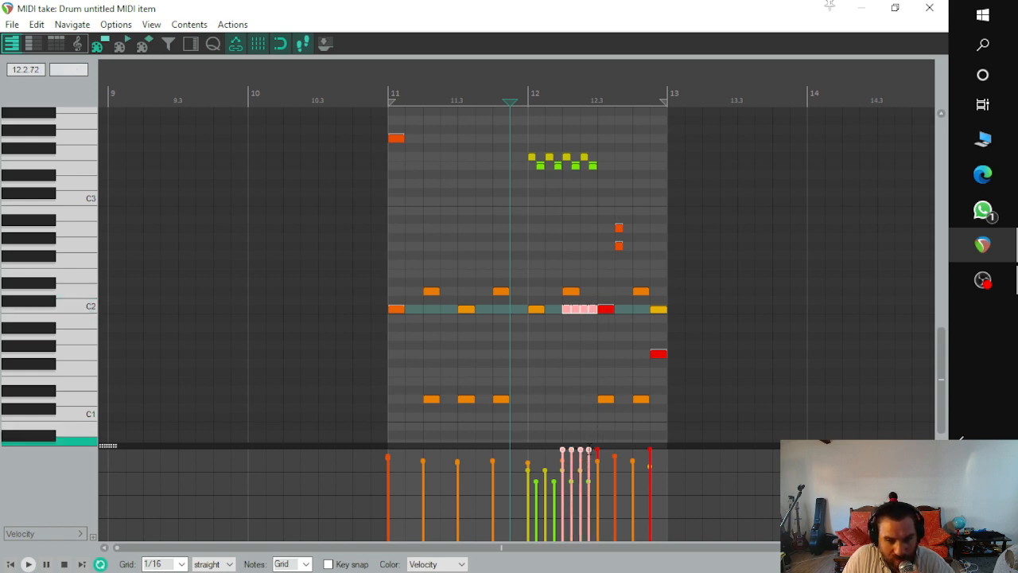
{"action": "left_click_drag", "start_coordinate": [588, 450], "coordinate": [589, 487]}
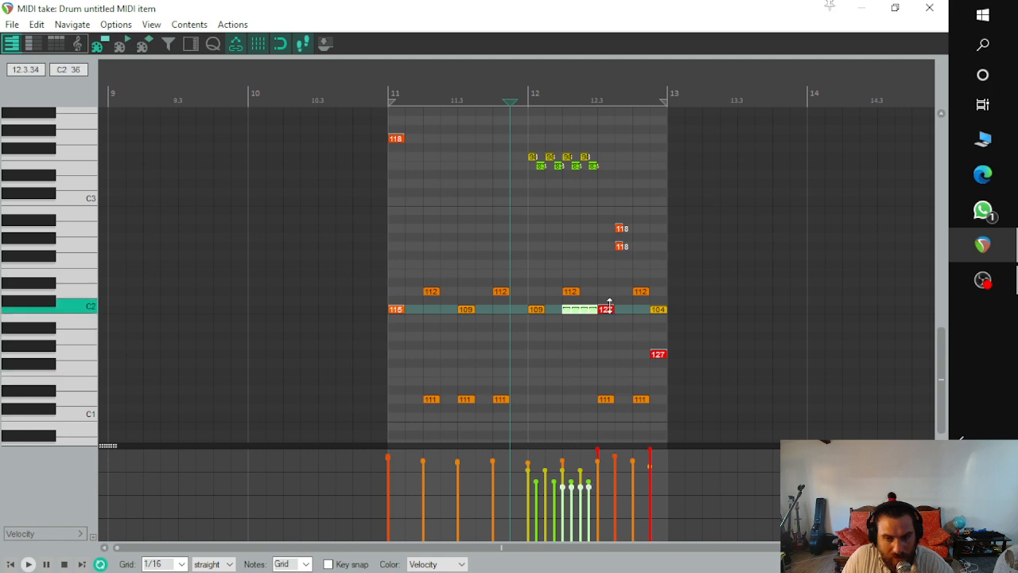
Step: Lower the velocity of the C2 note at 12.3 to about the F3 fill notes' level and the final G1 note to the D2 notes' level
{"action": "left_click", "coordinate": [608, 312]}
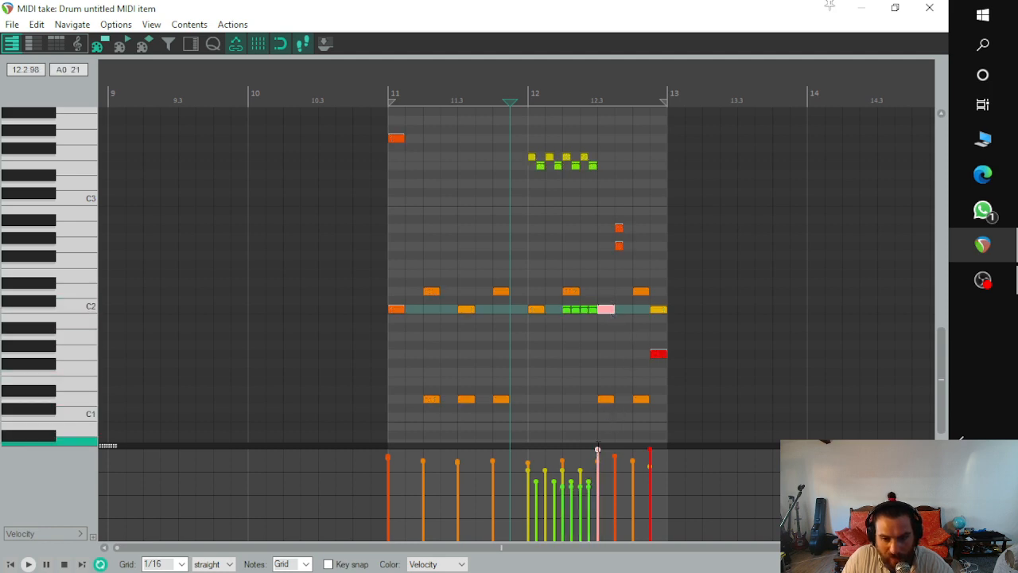
{"action": "left_click_drag", "start_coordinate": [598, 450], "coordinate": [602, 474]}
{"action": "left_click", "coordinate": [658, 354]}
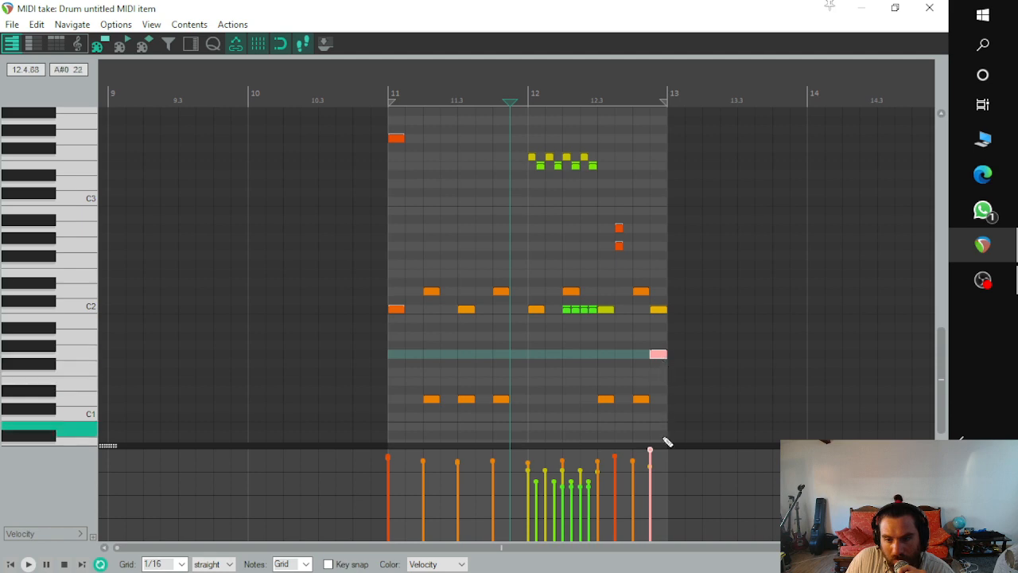
{"action": "left_click_drag", "start_coordinate": [651, 450], "coordinate": [651, 461]}
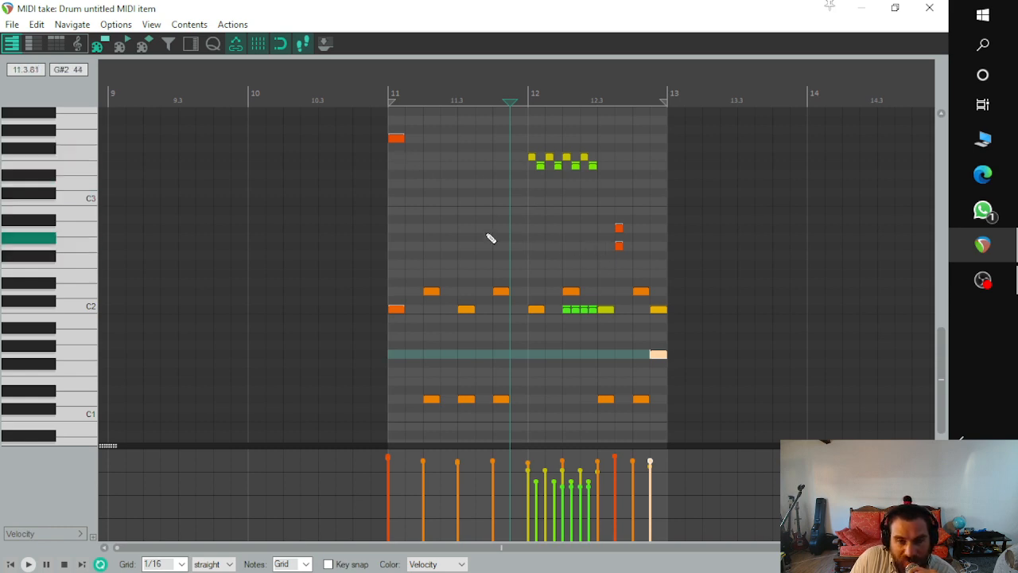
Step: Play the pattern from just before measure 11, and select the D2 and D1 notes at 12.4 in turn
{"action": "left_click", "coordinate": [370, 104]}
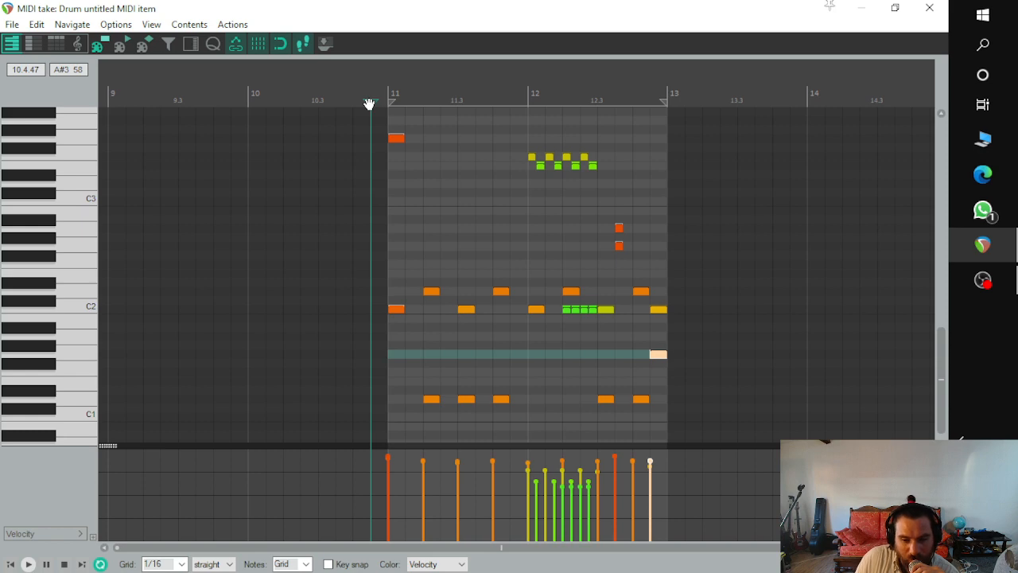
{"action": "key", "text": "space"}
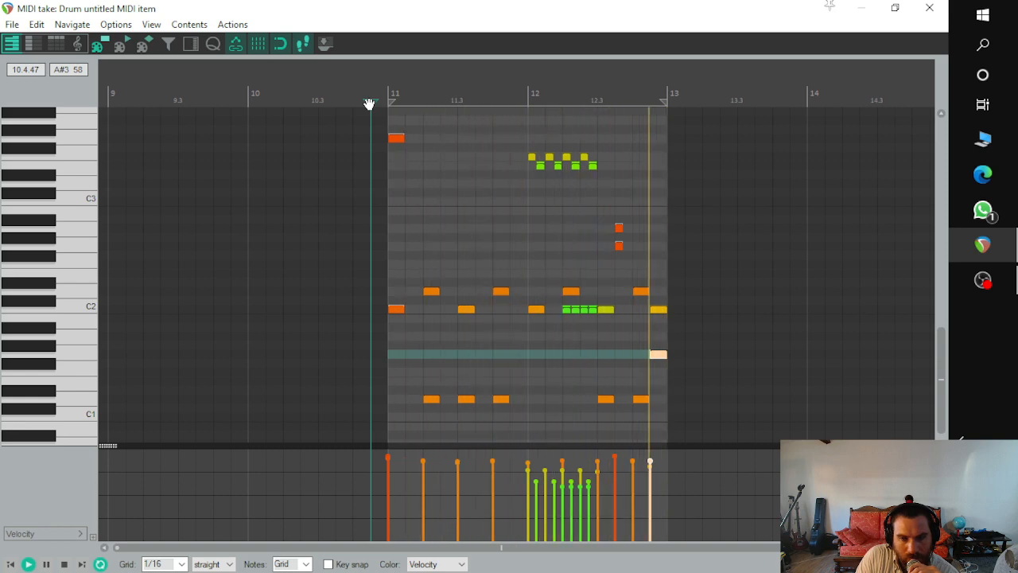
{"action": "left_click", "coordinate": [640, 292]}
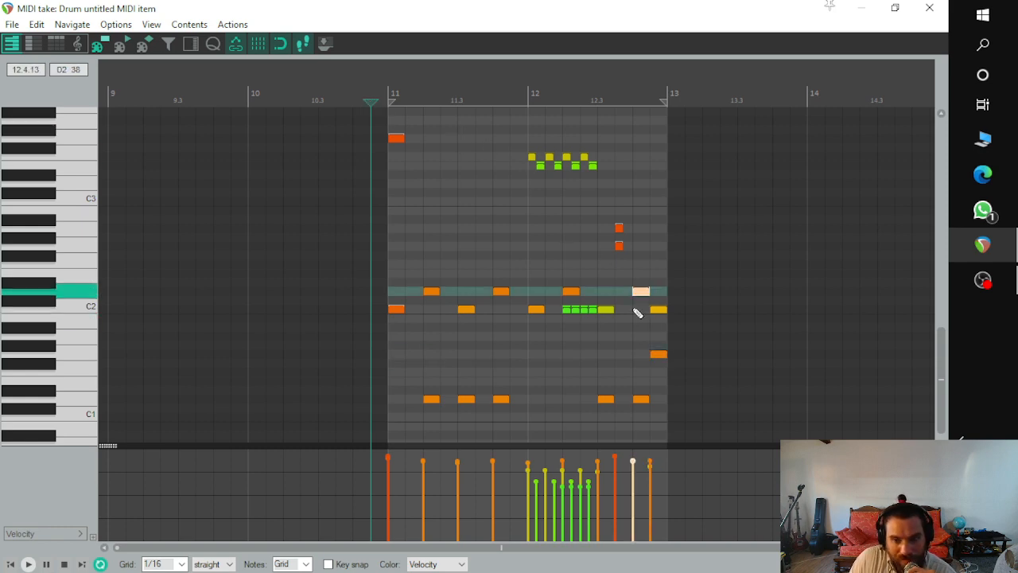
{"action": "left_click", "coordinate": [640, 400]}
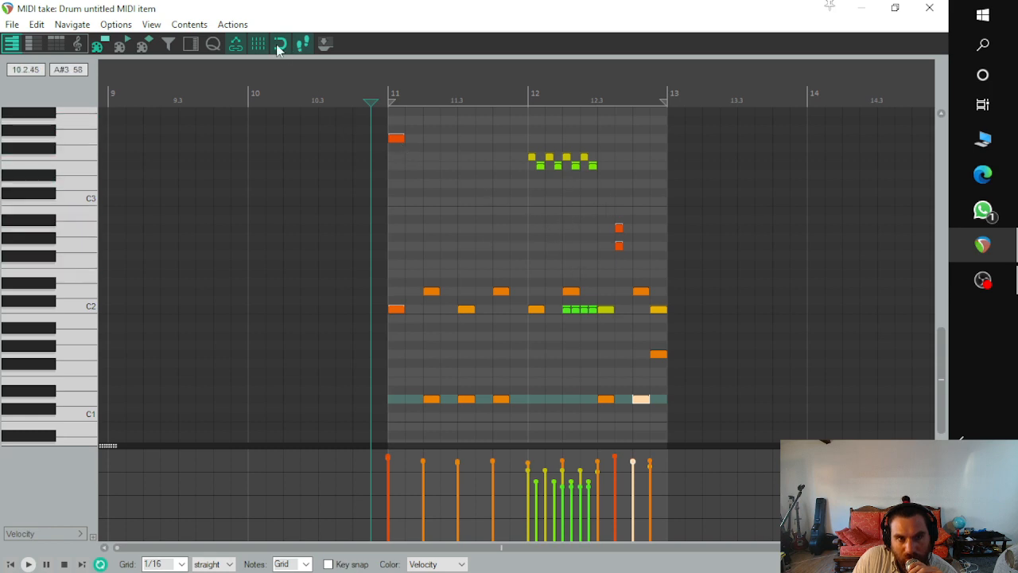
Step: Try shifting the D2 note at 11.4 slightly ahead of the beat with snapping off, and return it to the grid
{"action": "left_click", "coordinate": [496, 293]}
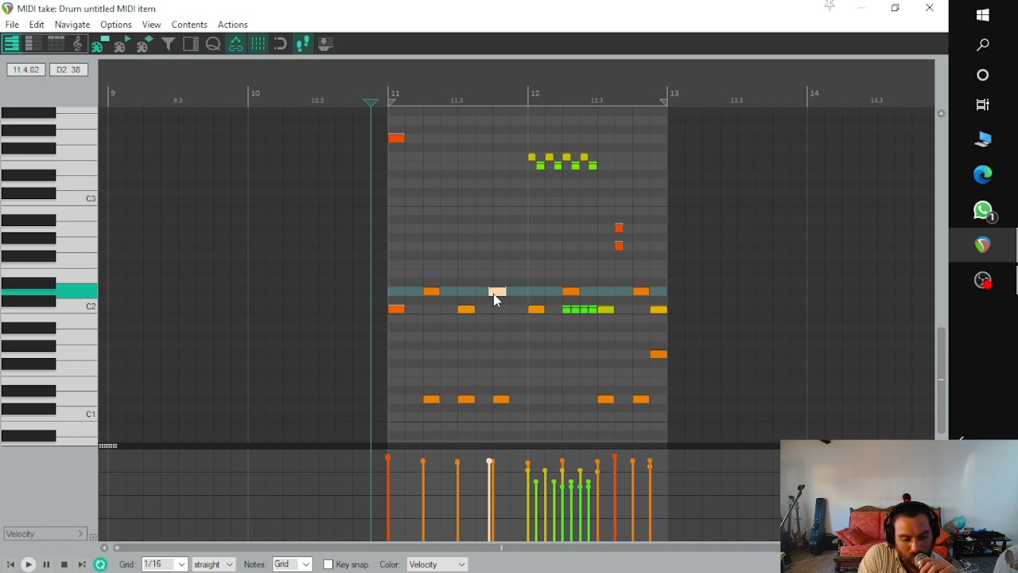
{"action": "left_click_drag", "start_coordinate": [494, 299], "coordinate": [493, 293]}
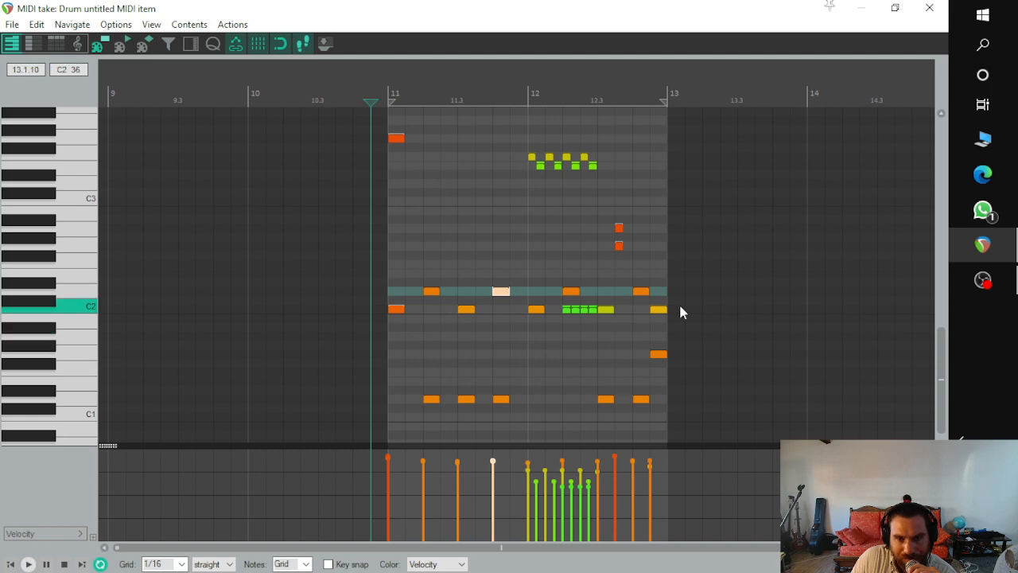
Step: Close the MIDI editor and play back the Drum item from the arrangement
{"action": "left_click", "coordinate": [940, 13]}
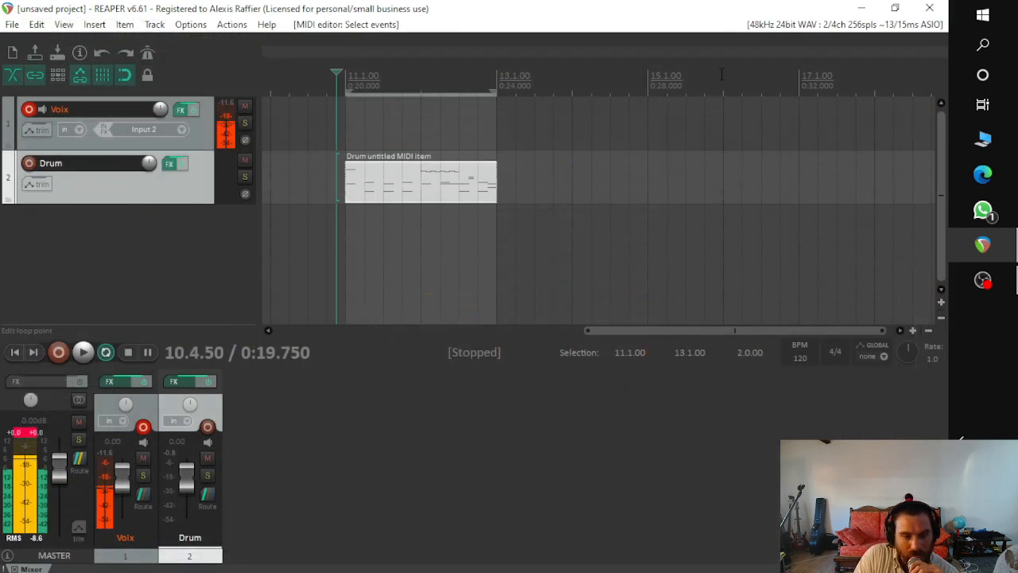
{"action": "key", "text": "space"}
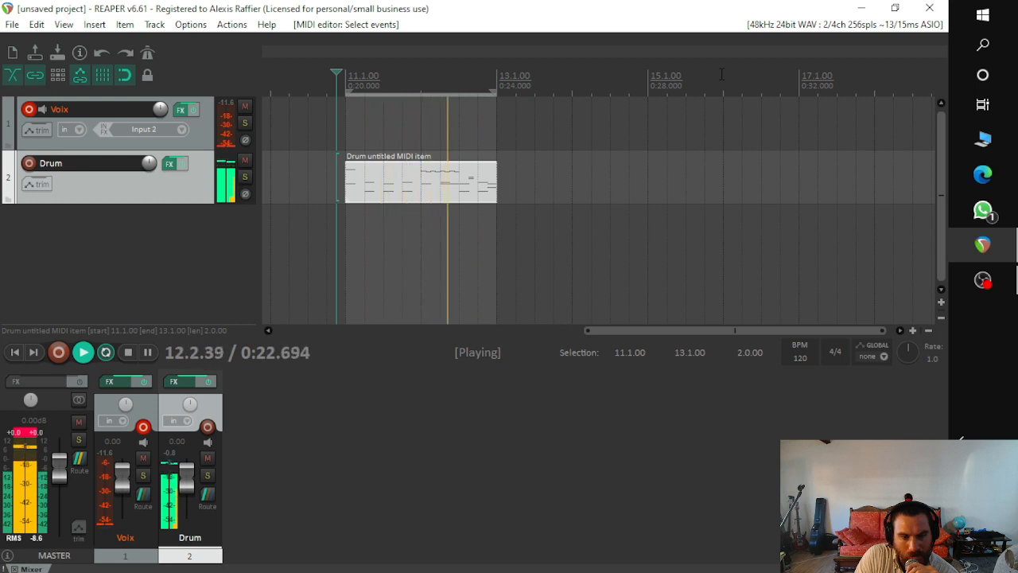
{"action": "key", "text": "space"}
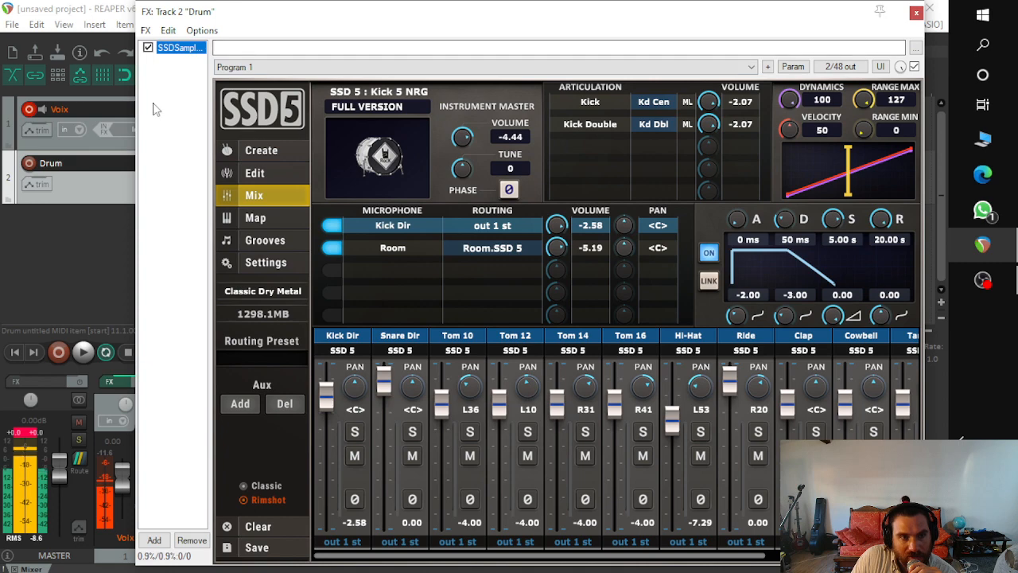
Step: Examine the Drum track's SSD5 mixer channels and routing in its FX chain window, and close the window
{"action": "left_click_drag", "start_coordinate": [199, 12], "coordinate": [153, 14]}
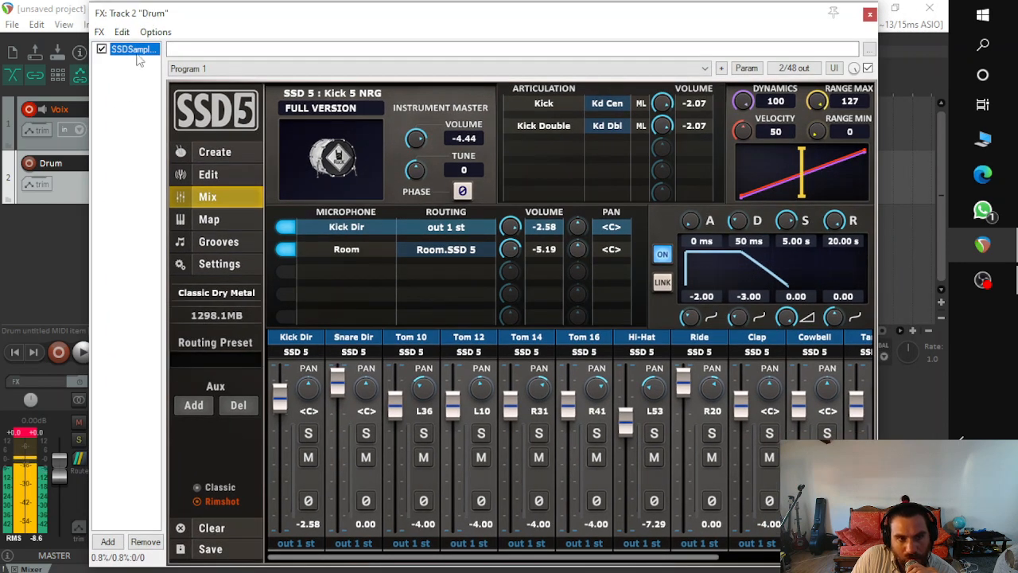
{"action": "left_click", "coordinate": [869, 14]}
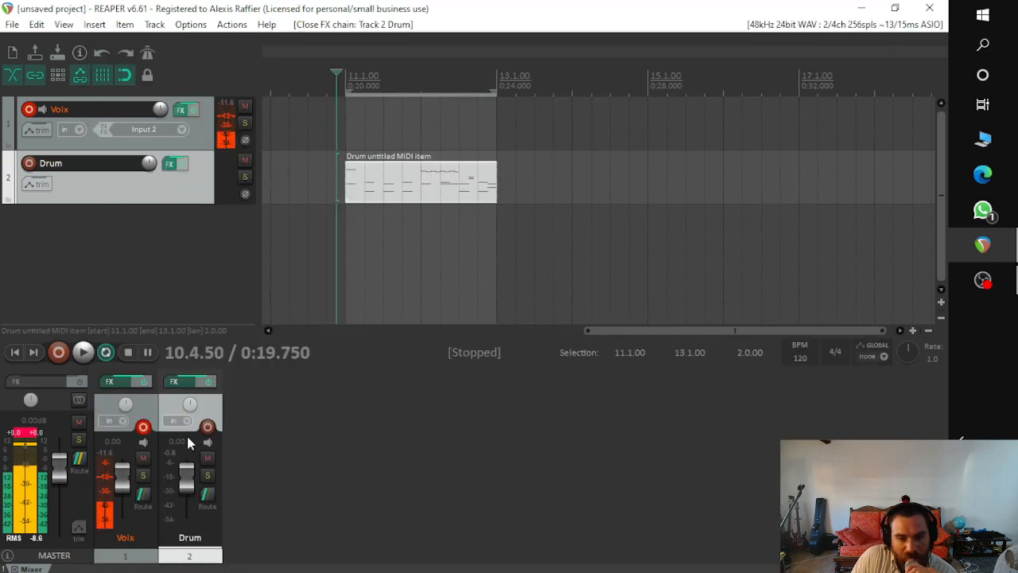
{"action": "left_click", "coordinate": [177, 381]}
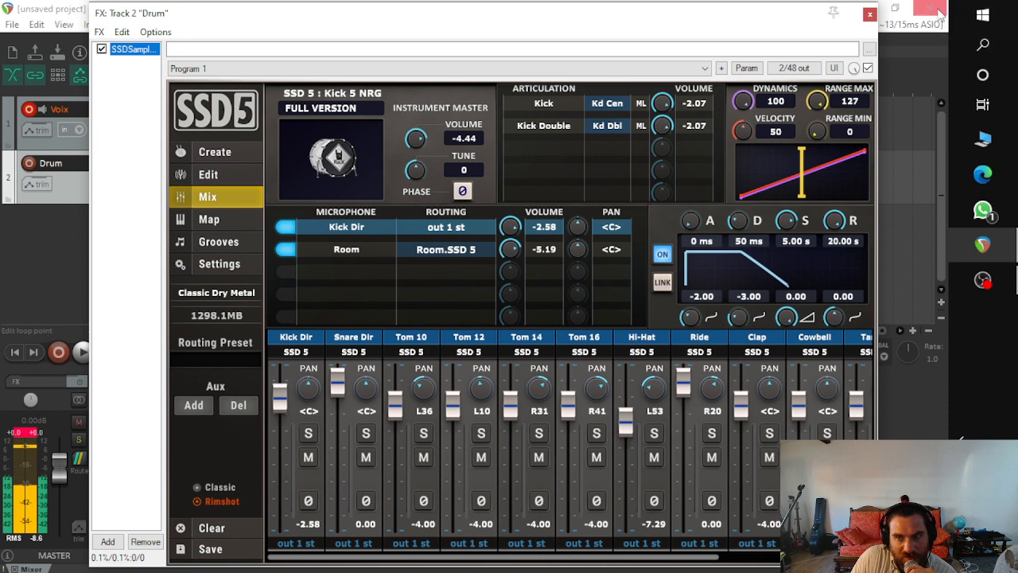
{"action": "left_click", "coordinate": [870, 14]}
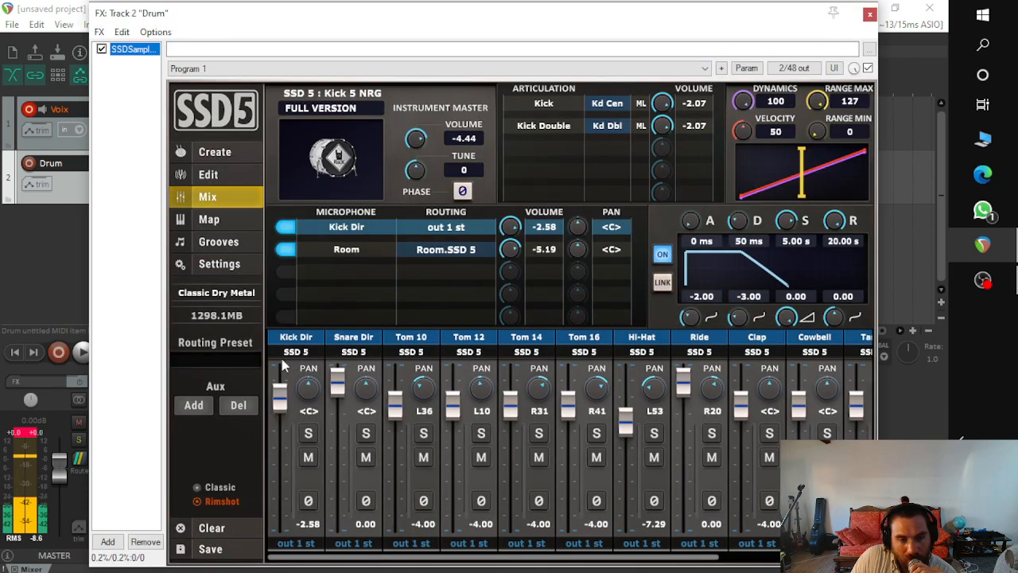
{"action": "left_click", "coordinate": [117, 125]}
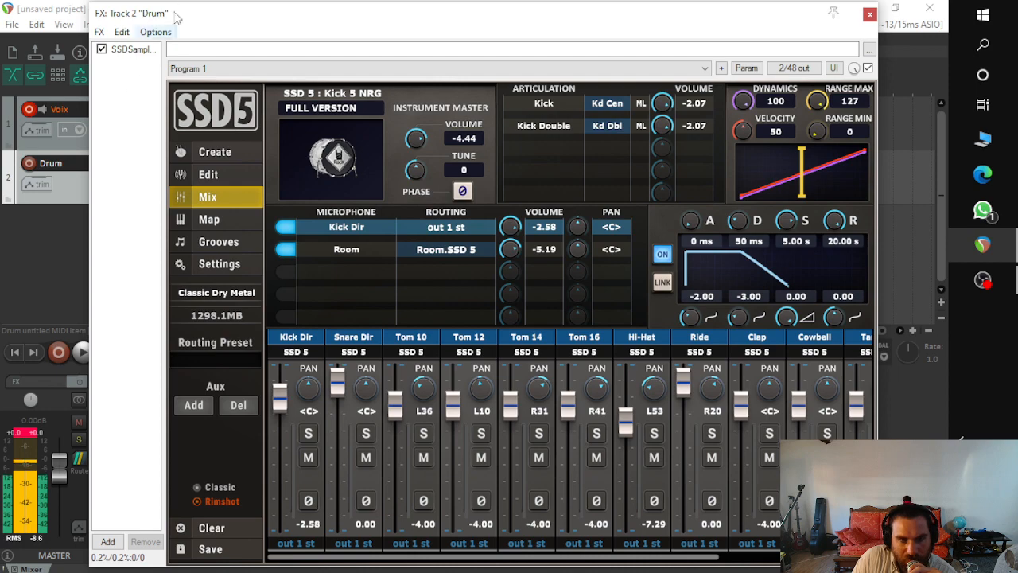
{"action": "left_click_drag", "start_coordinate": [263, 13], "coordinate": [230, 32]}
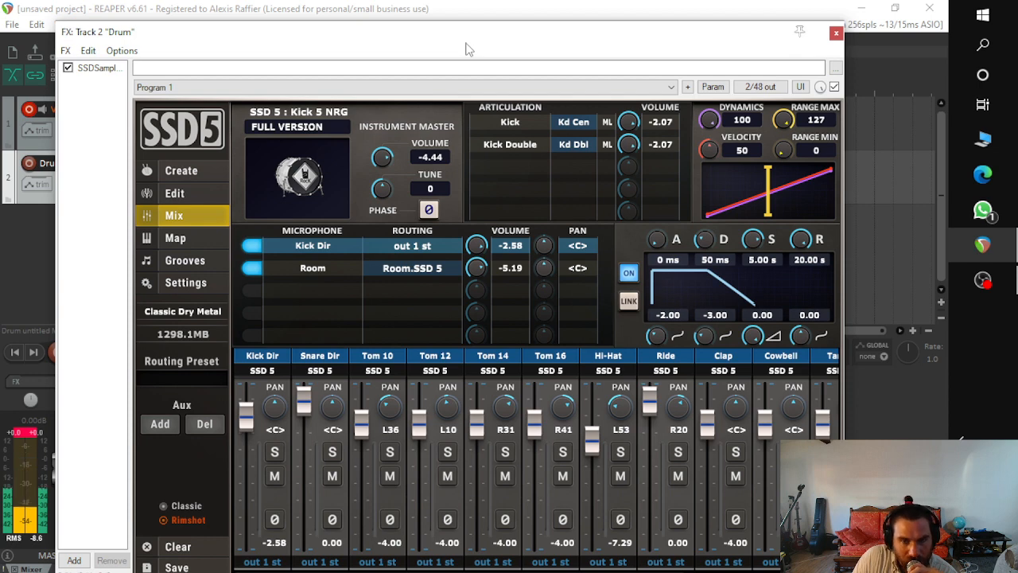
{"action": "left_click_drag", "start_coordinate": [565, 35], "coordinate": [562, 24]}
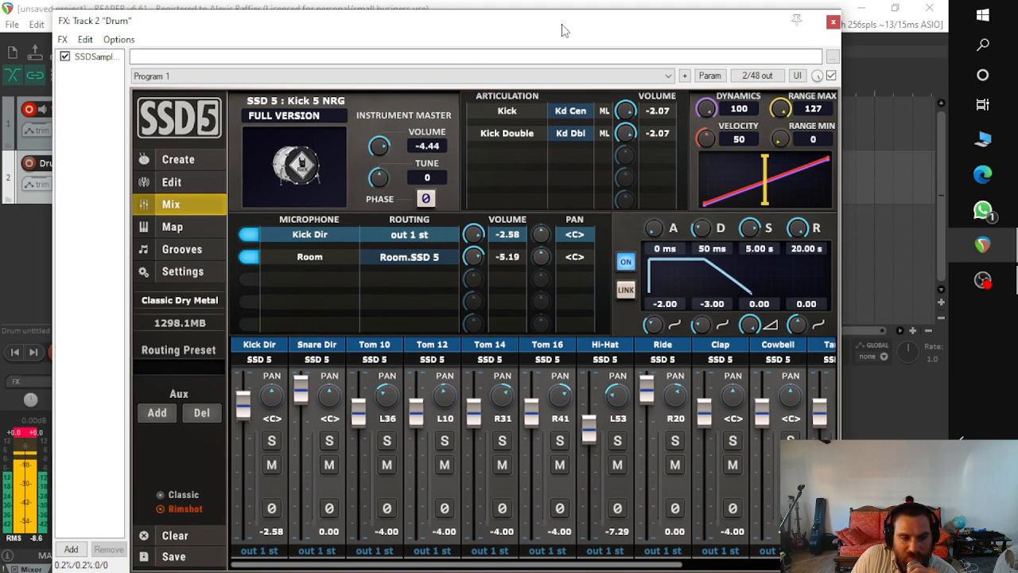
{"action": "left_click", "coordinate": [833, 22]}
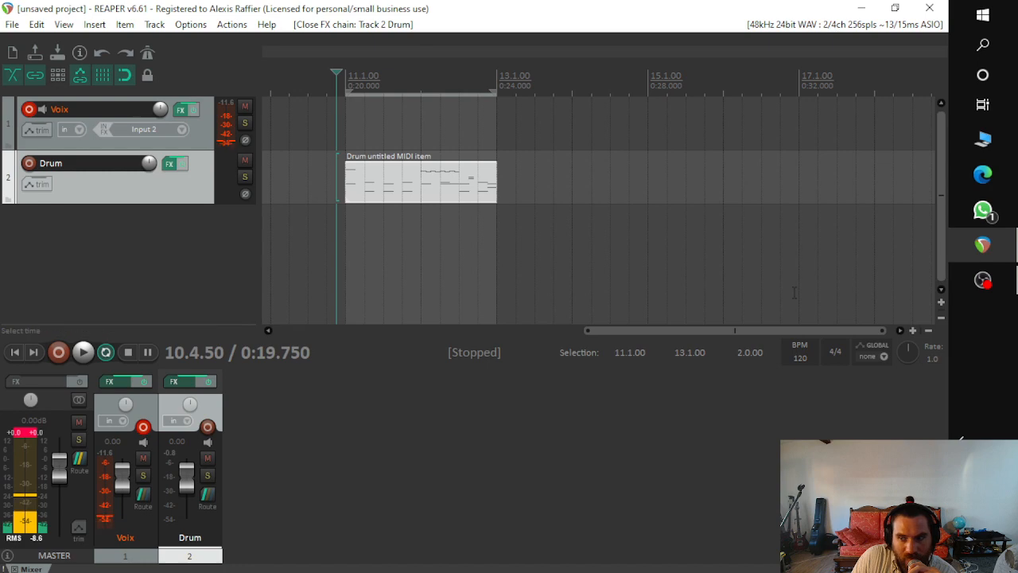
{"action": "left_click", "coordinate": [977, 291]}
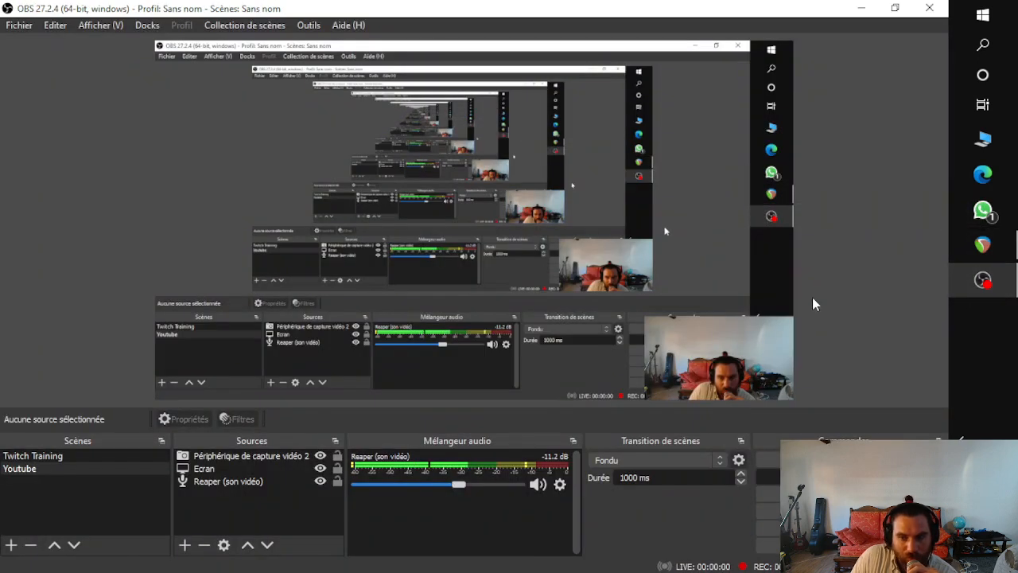